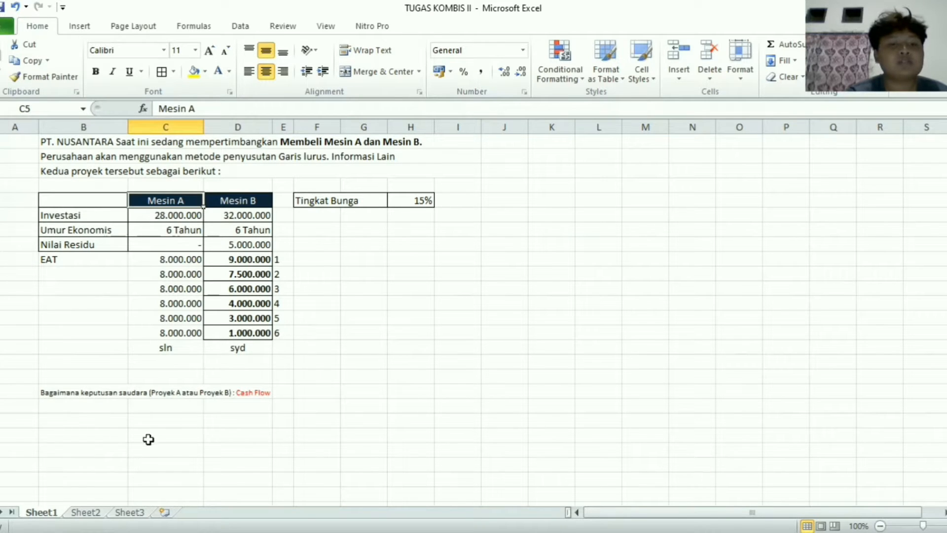
Step: On Sheet2, set Mesin A's year 2 EAT to =$C$4 and fill the formula through year 6
left_click(85, 511)
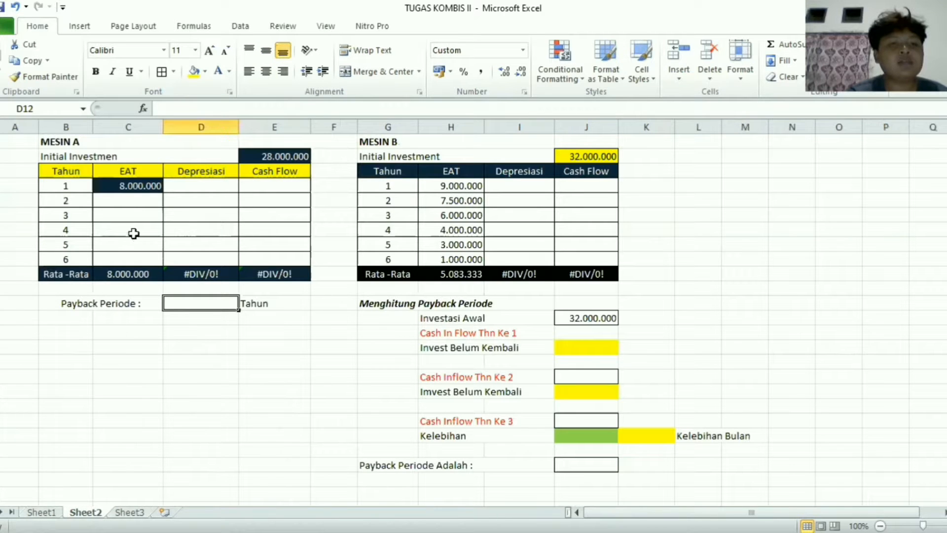
left_click(141, 200)
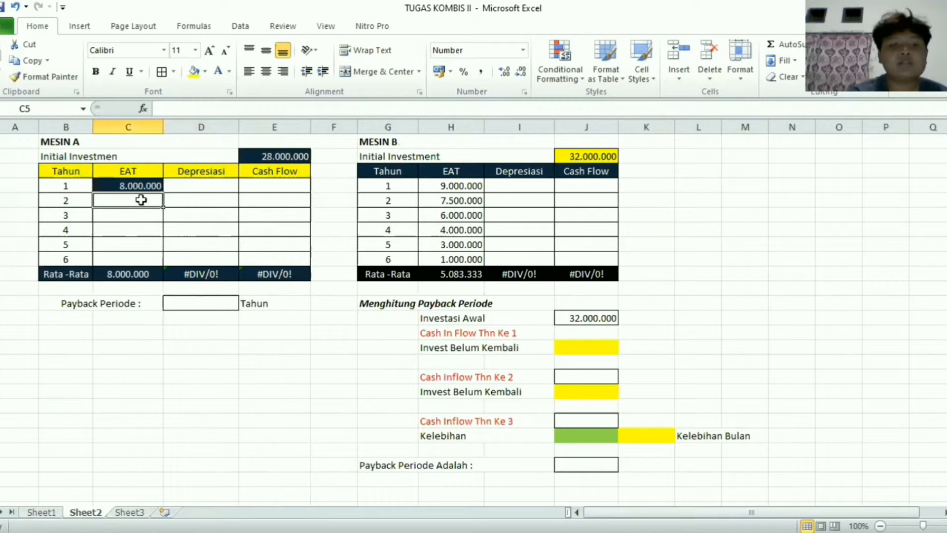
type("=")
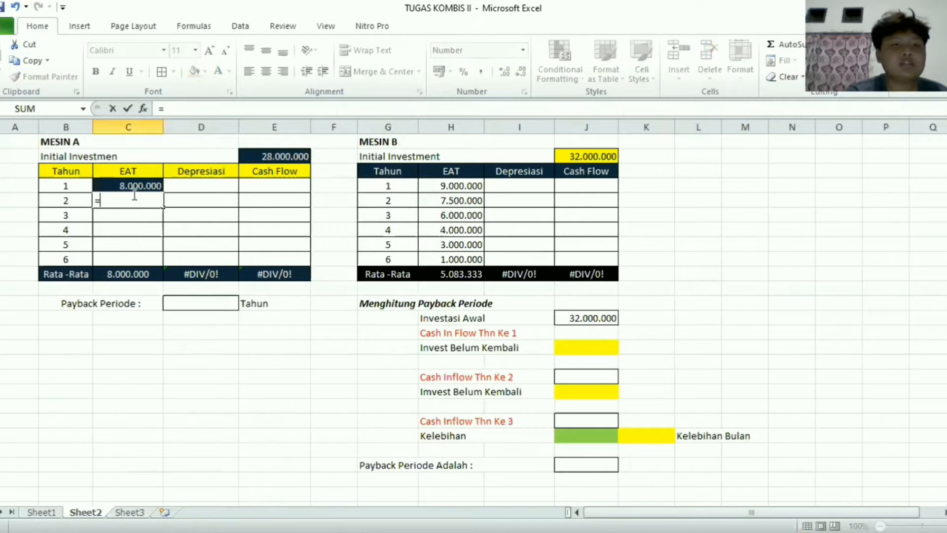
left_click(130, 183)
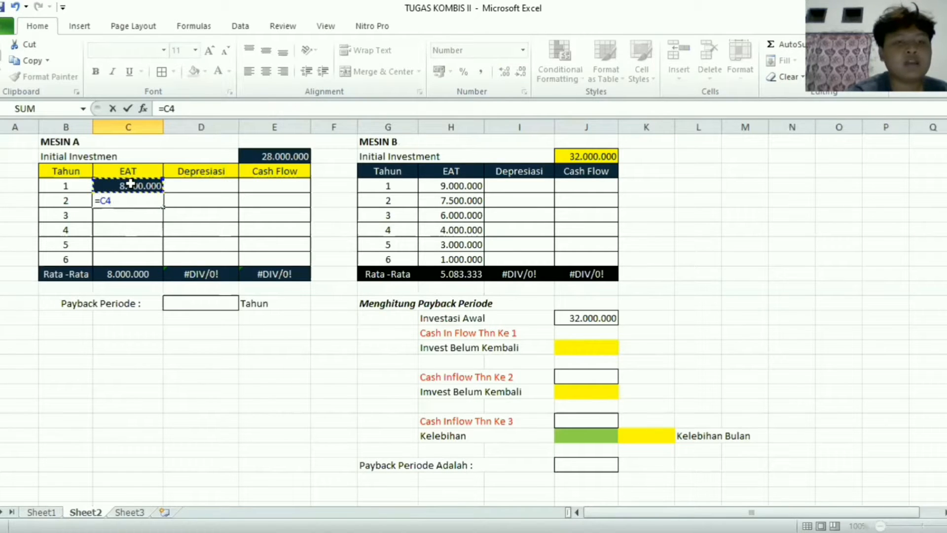
key("F4")
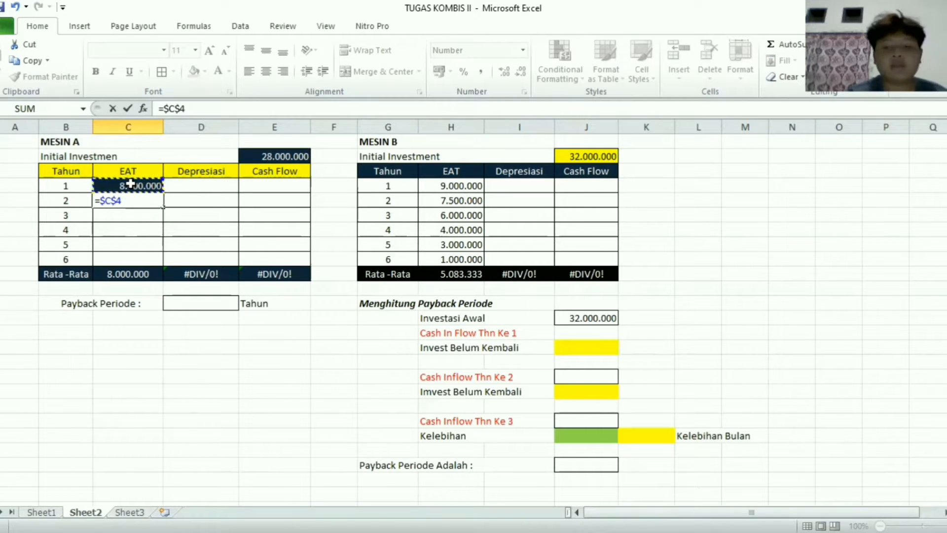
key("Return")
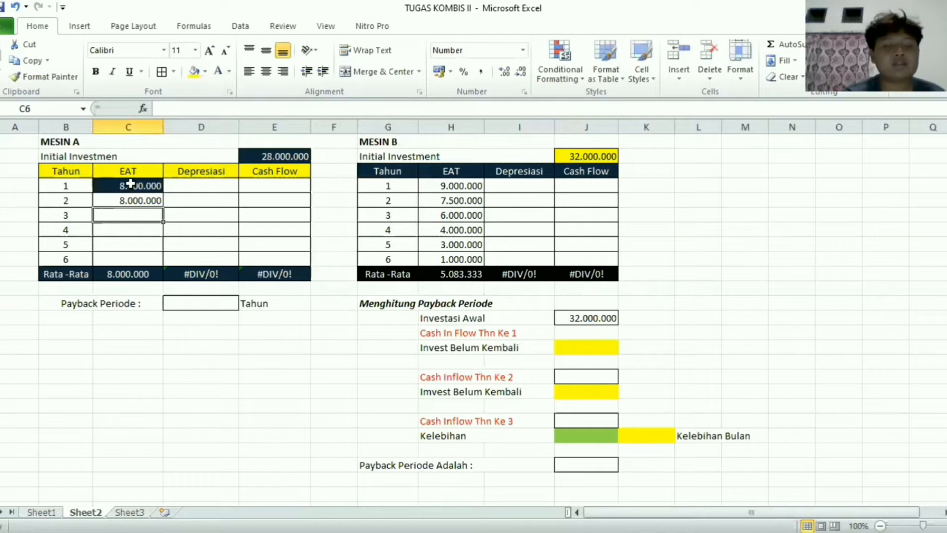
left_click_drag(131, 183, 156, 263)
left_click(143, 201)
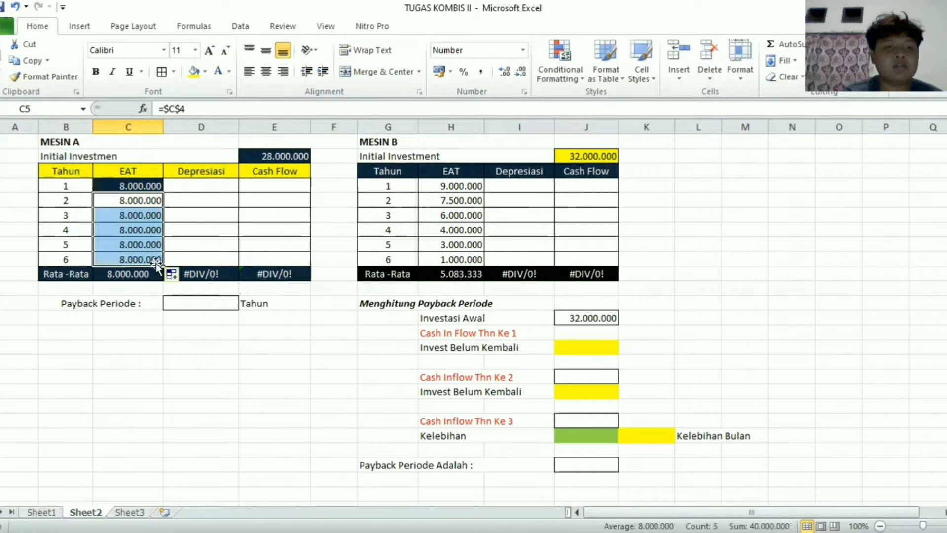
Step: Calculate Mesin A's year 1 straight-line depreciation in D4 with =SLN($E$2;0;6)
left_click(214, 188)
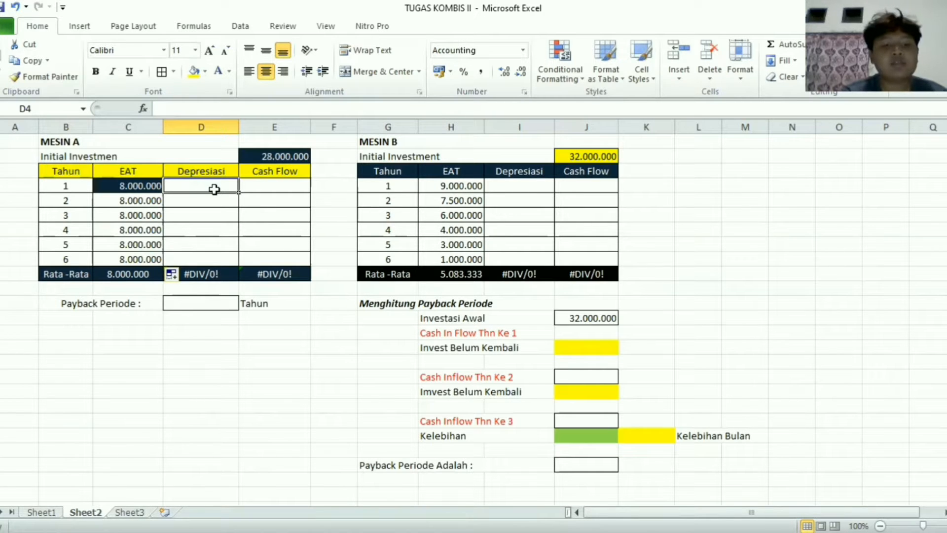
type("=")
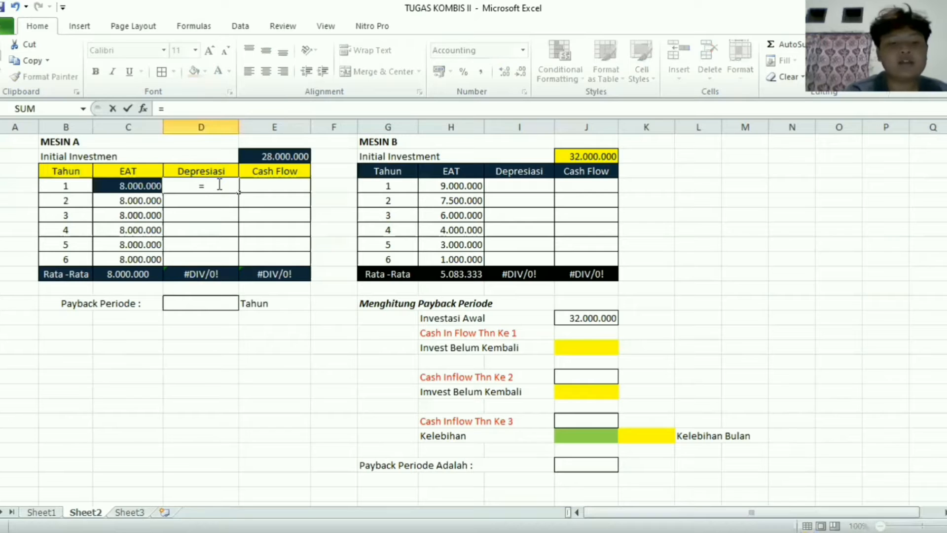
type("sl")
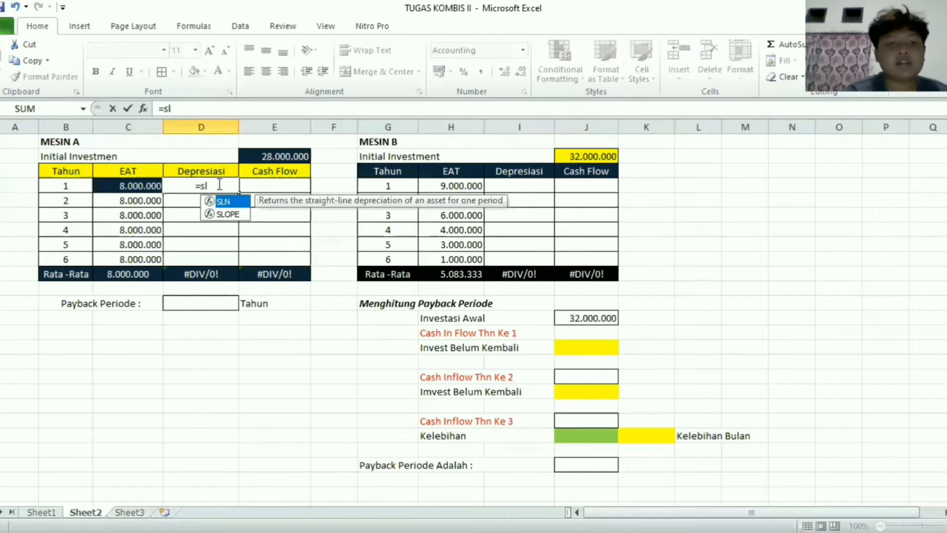
type("n(")
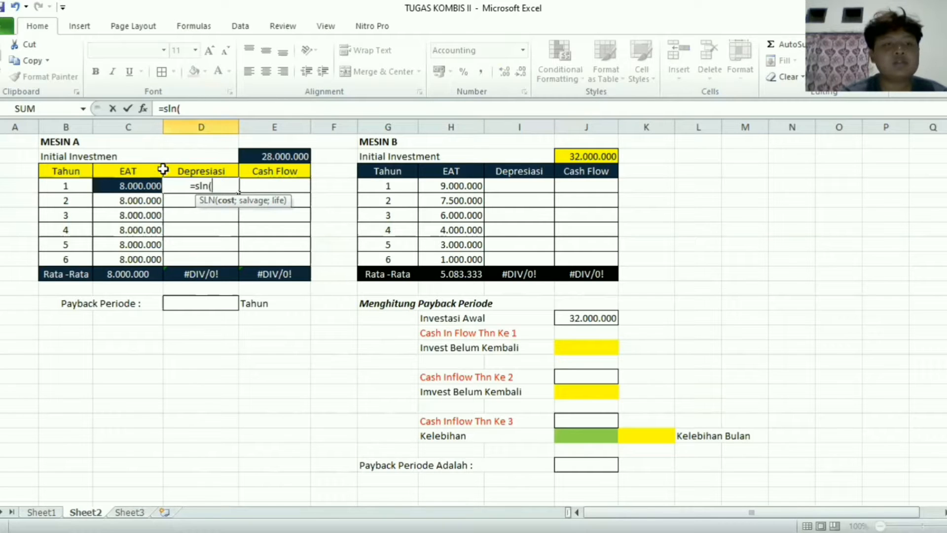
left_click(266, 154)
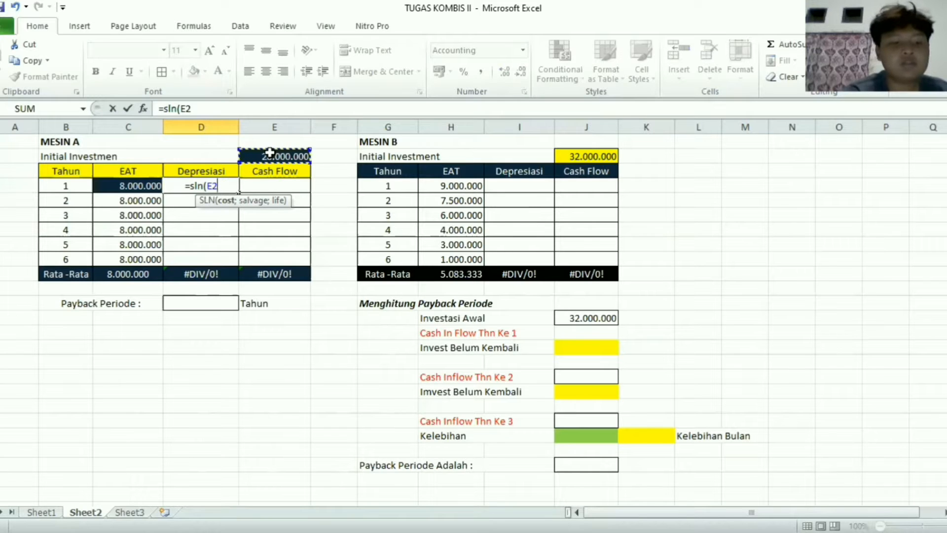
key("F4")
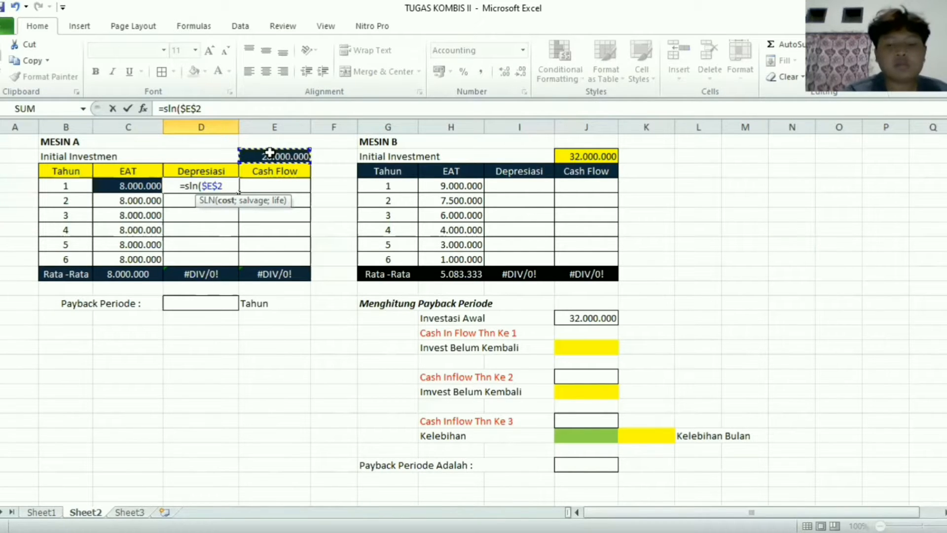
type(";")
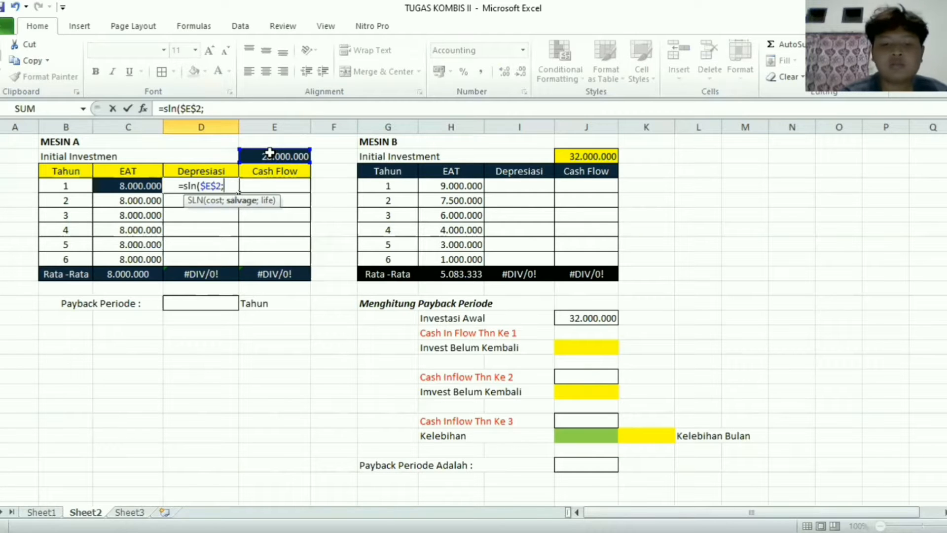
type("0;")
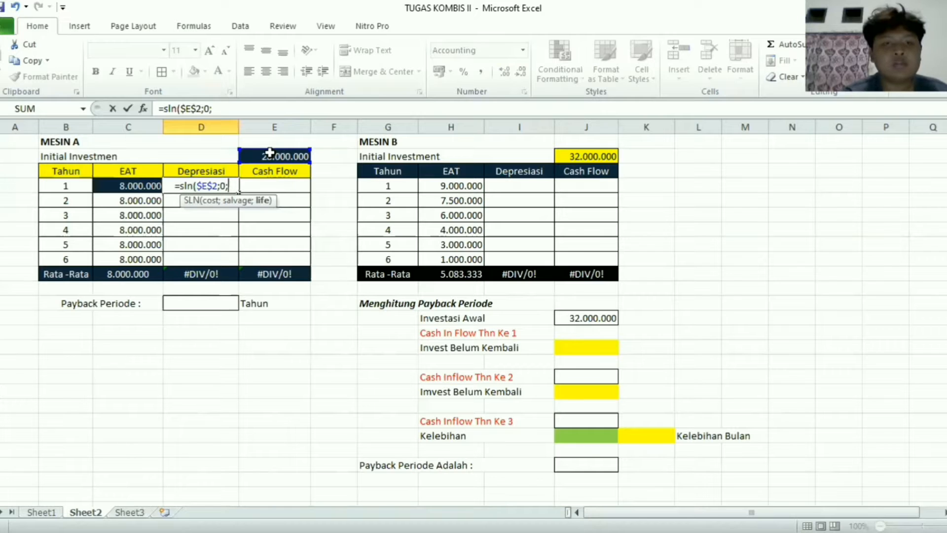
type("6")
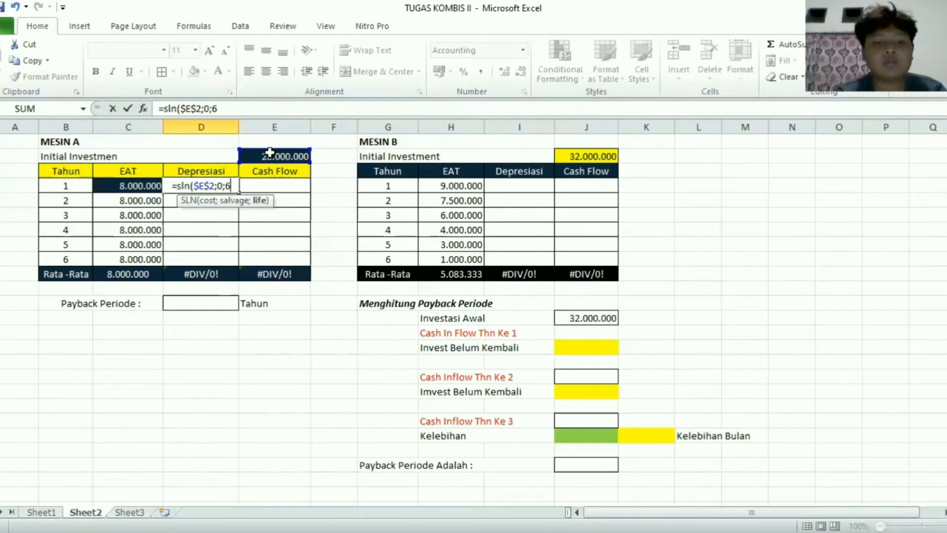
type(")")
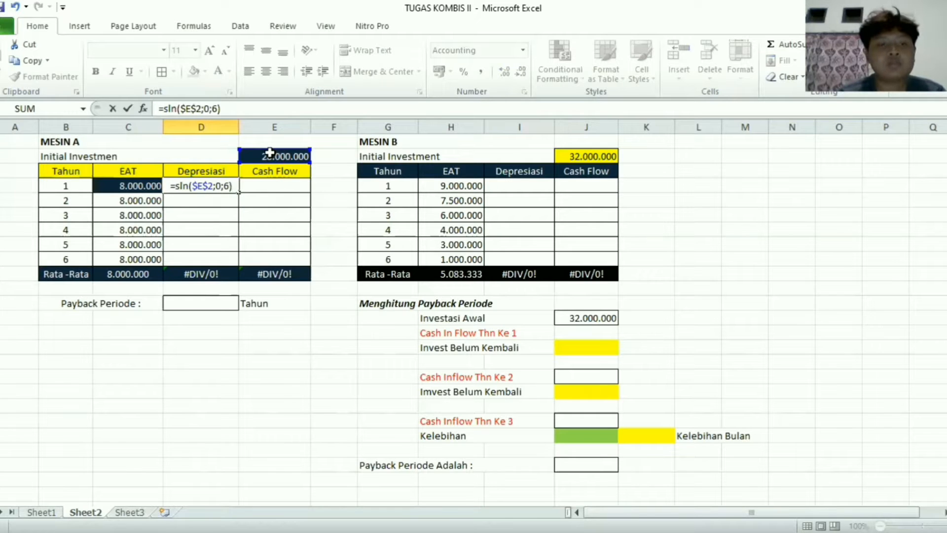
key("Return")
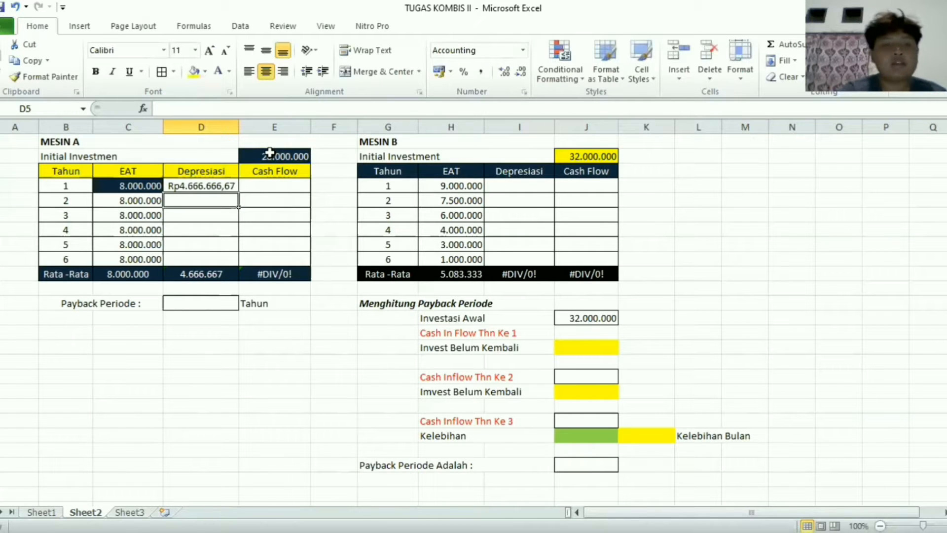
Step: Apply comma style to Mesin A's year 1 depreciation and fill it through year 6
left_click(228, 184)
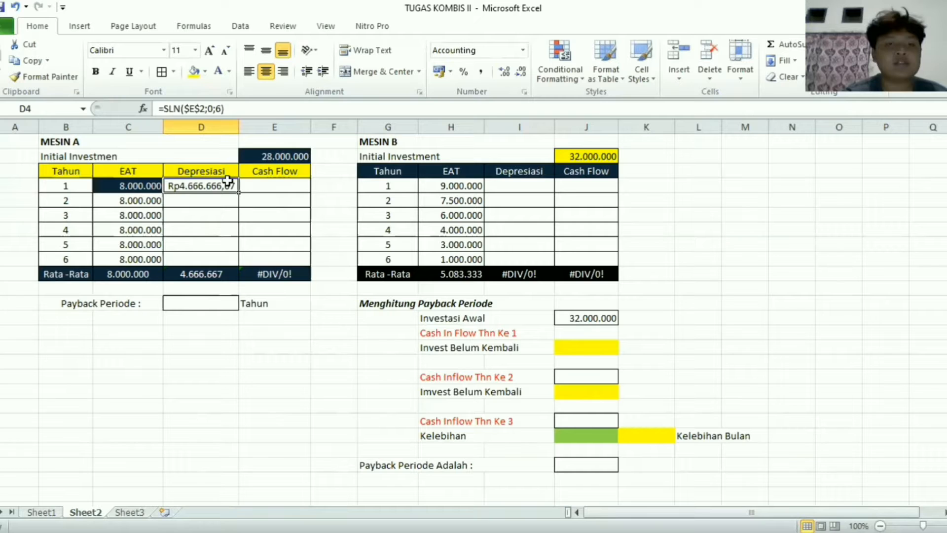
left_click(481, 71)
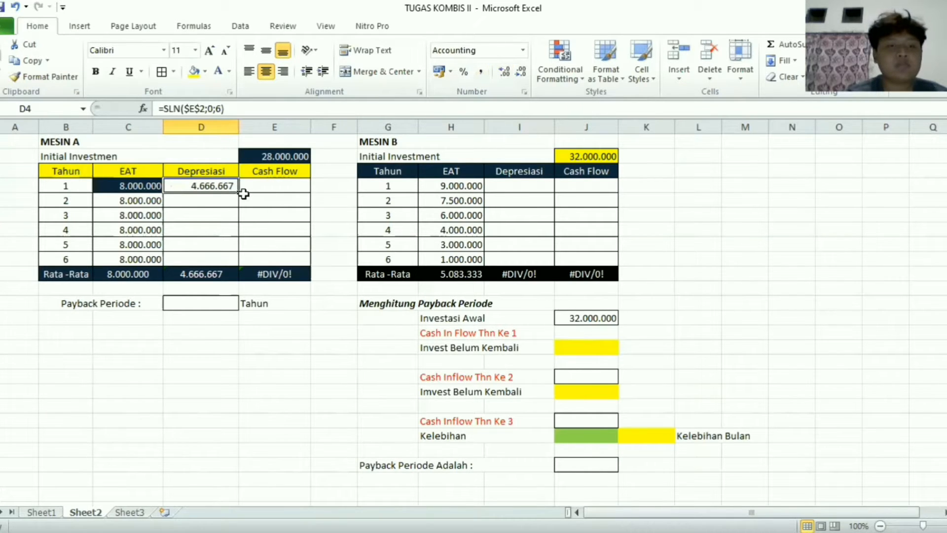
left_click_drag(237, 193, 229, 265)
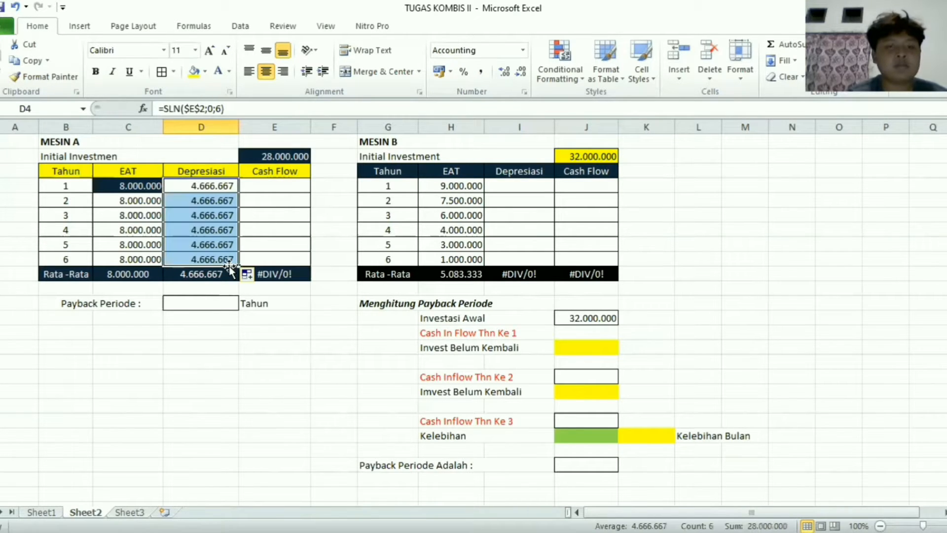
Step: Calculate Mesin A's year 1 Cash Flow in E4 as =C4+D4 and fill the formula through year 6
left_click(286, 189)
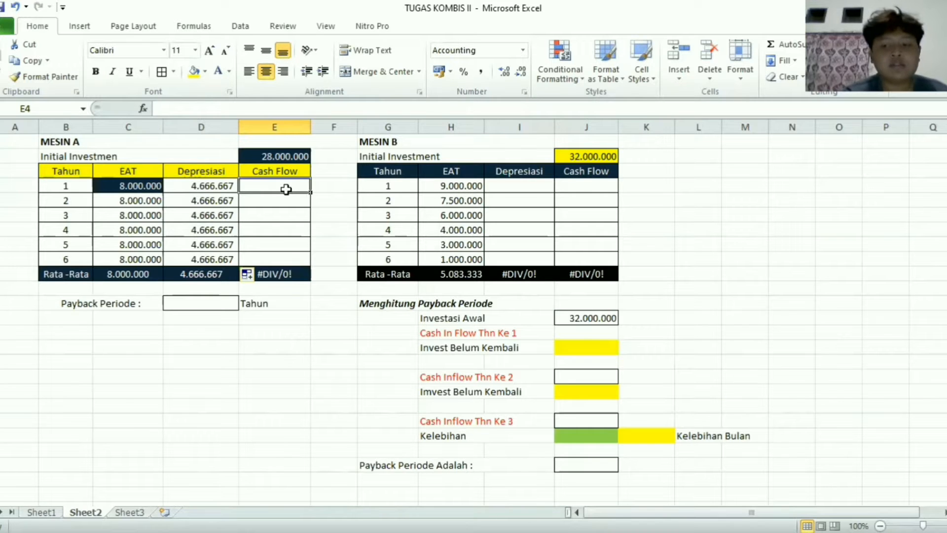
type("=")
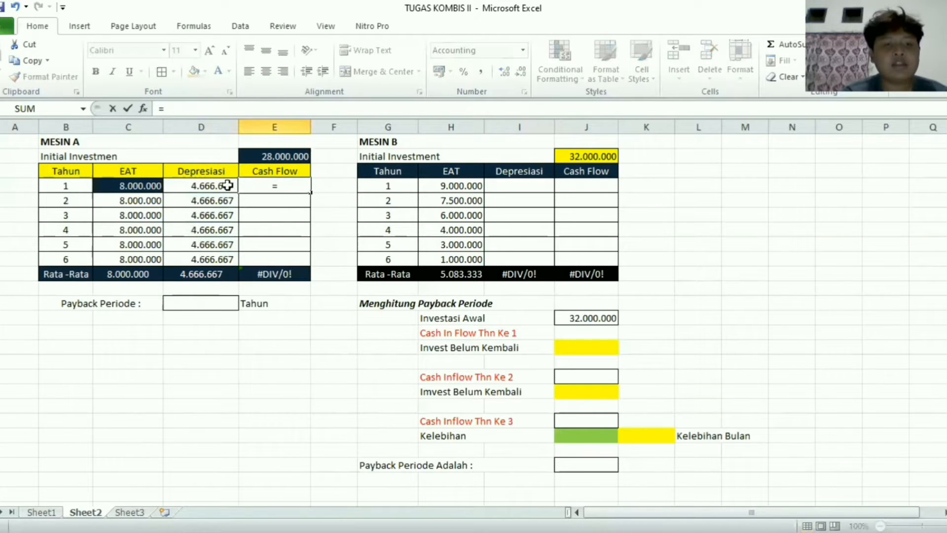
left_click(153, 187)
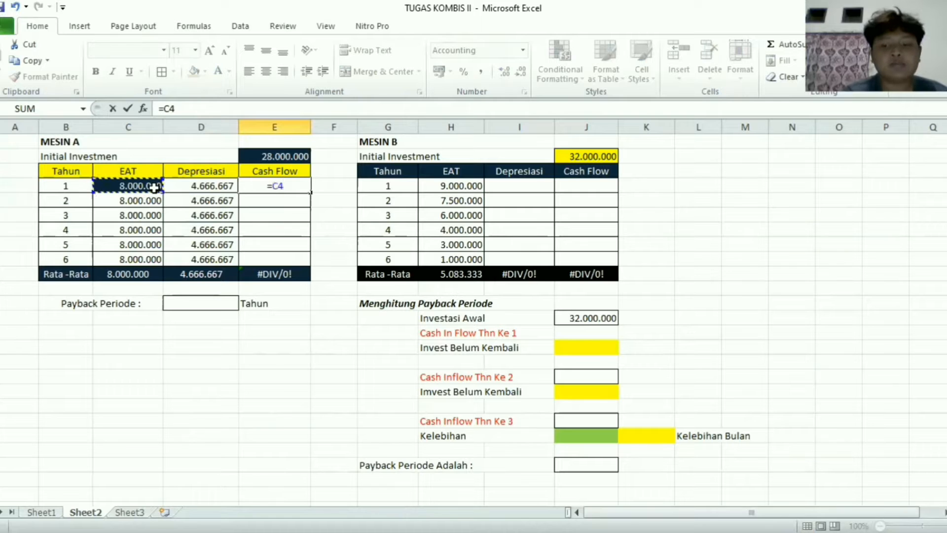
type("+")
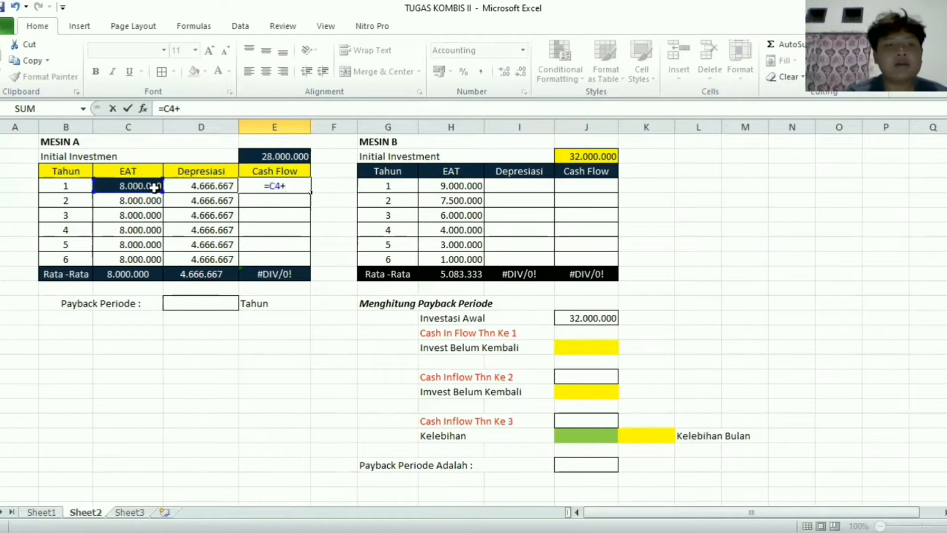
left_click(190, 187)
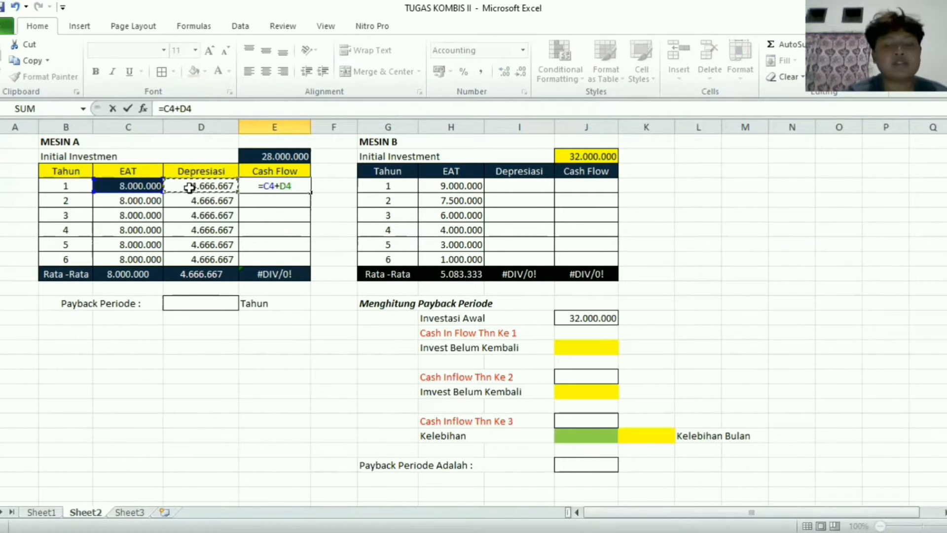
key("Return")
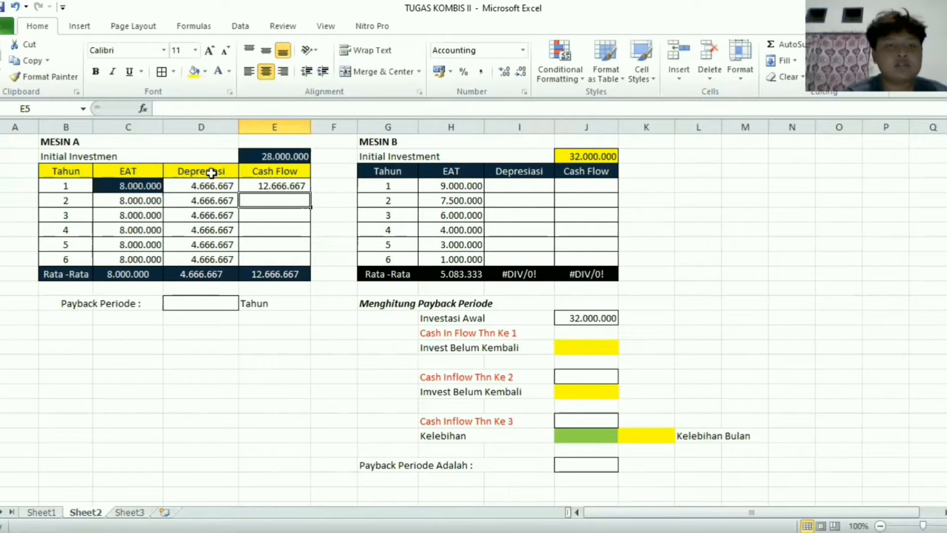
left_click(298, 185)
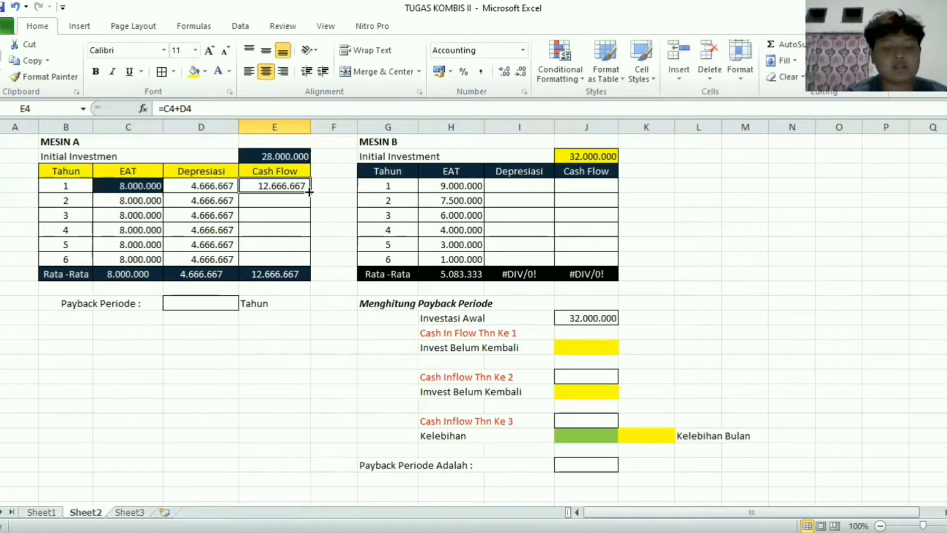
left_click_drag(309, 191, 306, 264)
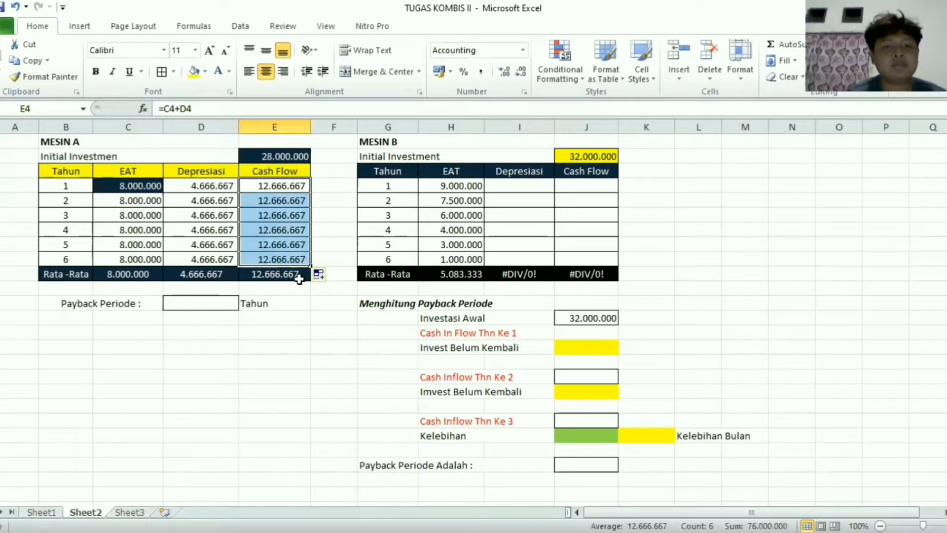
Step: Clear the EAT, Depresiasi and Cash Flow averages from Mesin A's Rata-Rata row (C10:E10)
left_click(299, 298)
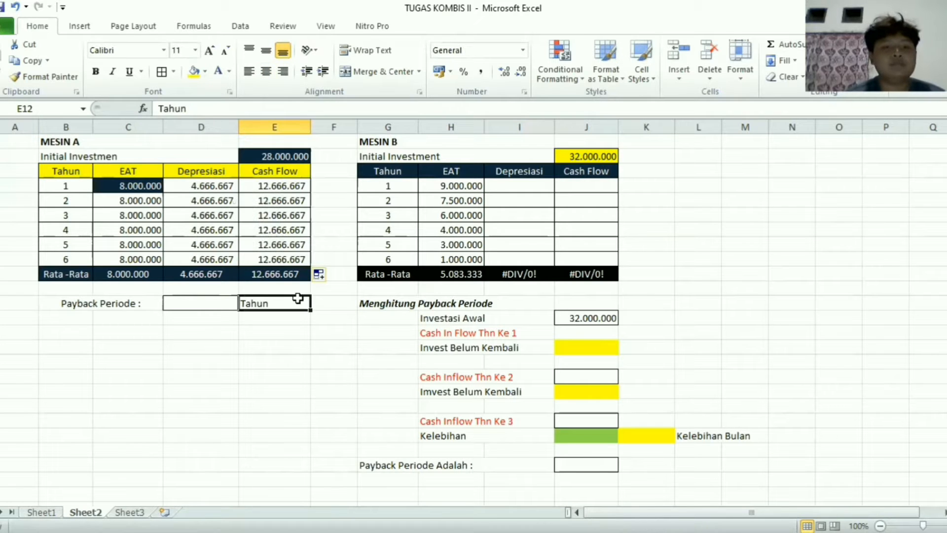
left_click(148, 274)
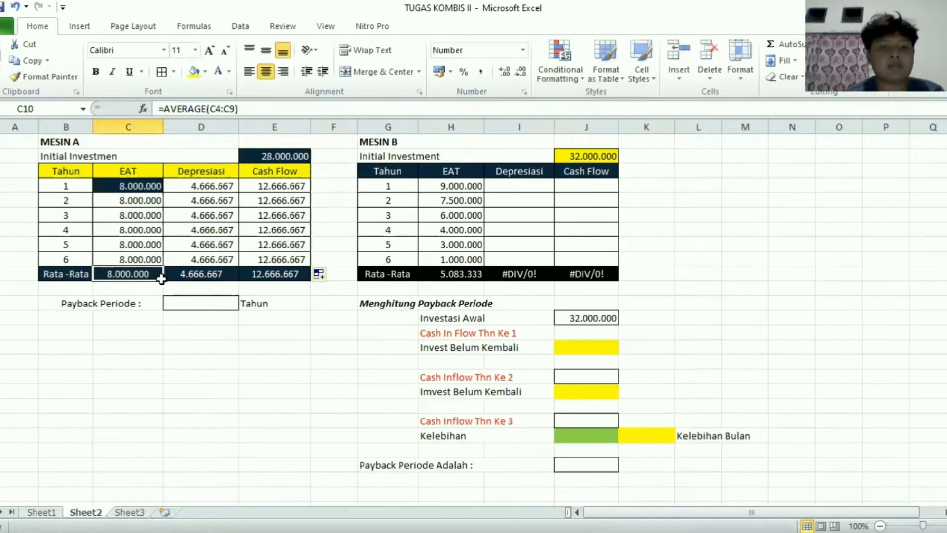
left_click_drag(161, 279, 272, 274)
key("Delete")
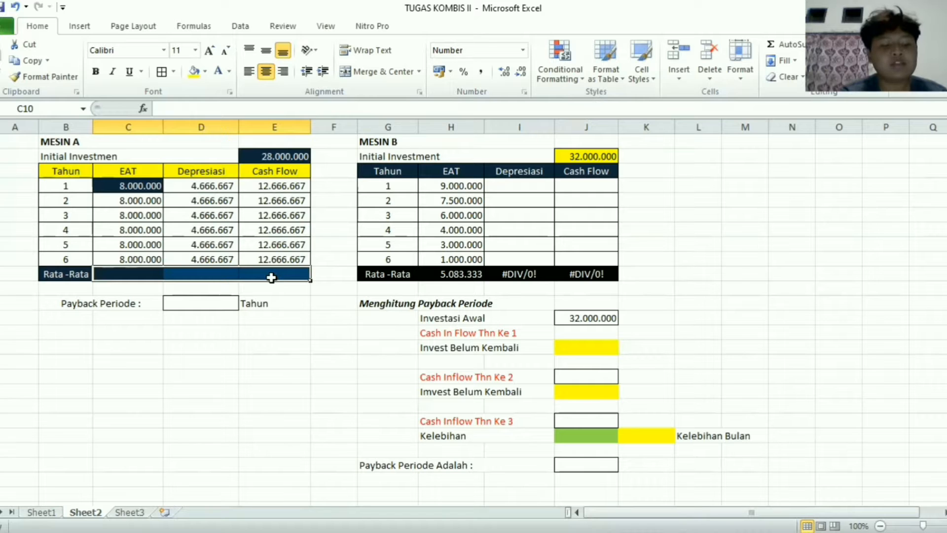
Step: Insert Average formulas for EAT, Depresiasi and Cash Flow in Mesin A's Rata-Rata row, cells C10:E10
left_click(143, 273)
left_click_drag(143, 274, 274, 275)
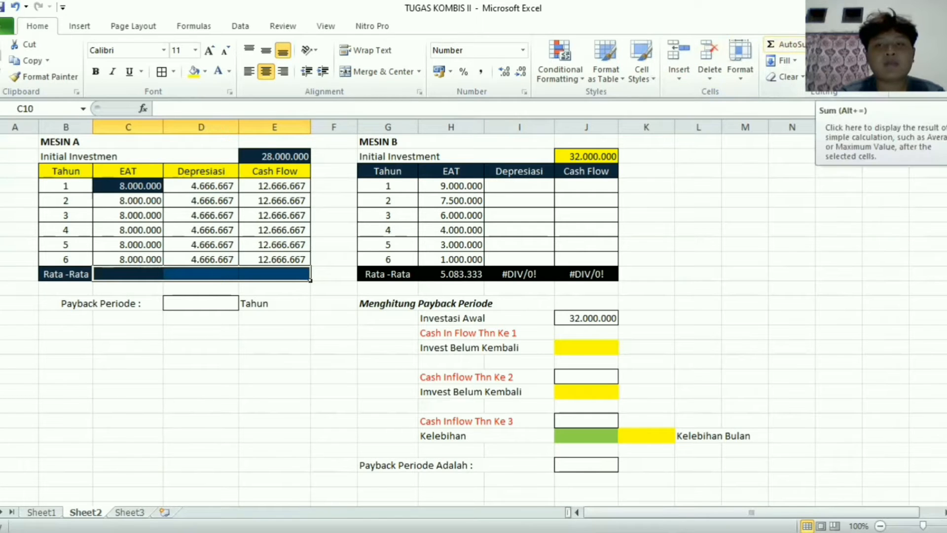
left_click(815, 44)
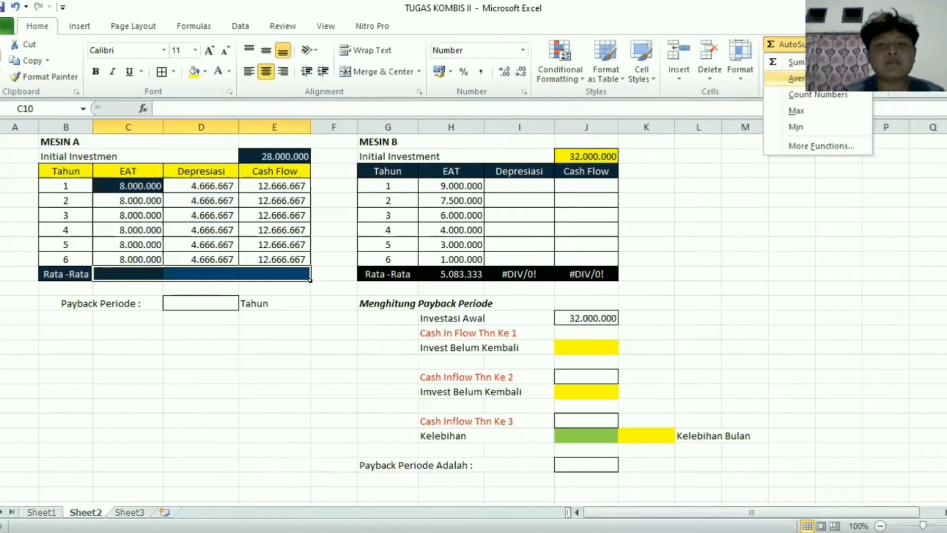
left_click(795, 78)
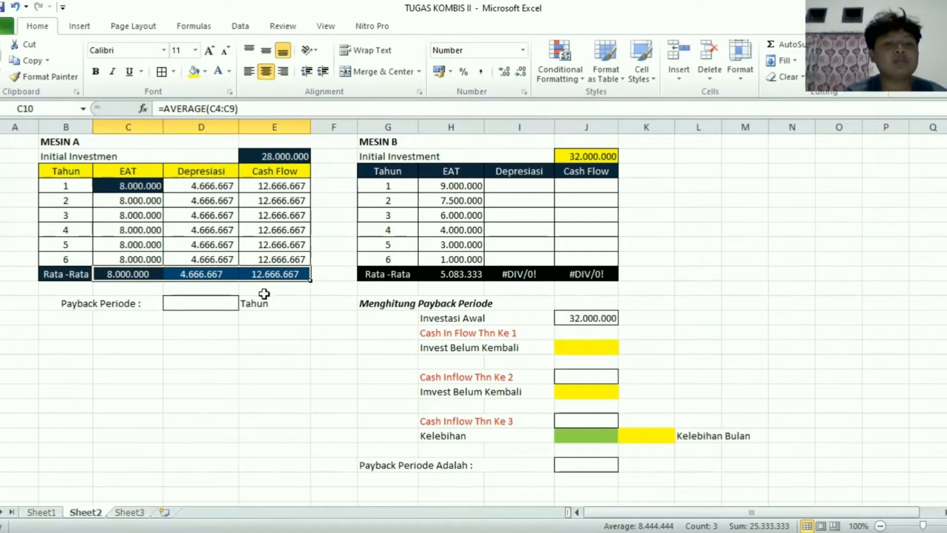
Step: Calculate Mesin A's Payback Periode in D12 as =E2/E10, dividing the initial investment by the average cash flow
left_click(228, 303)
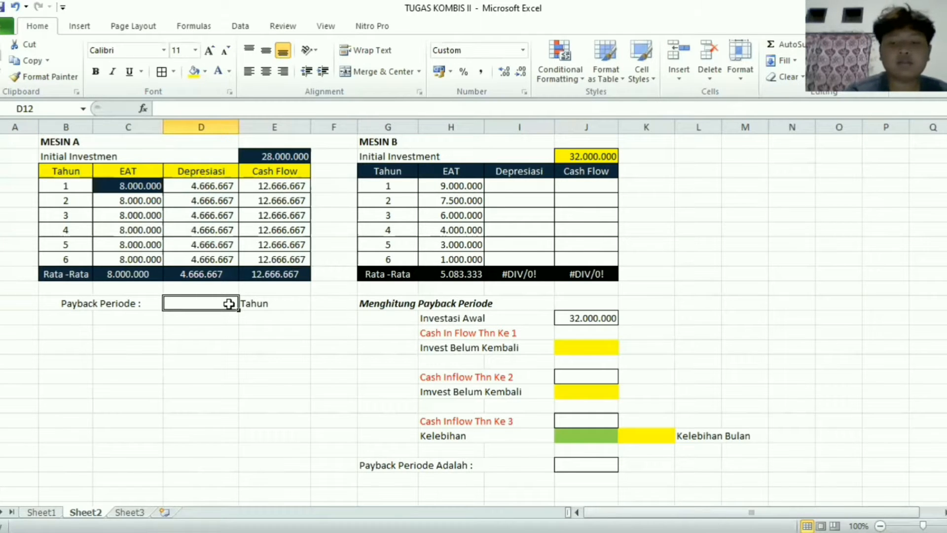
type("=")
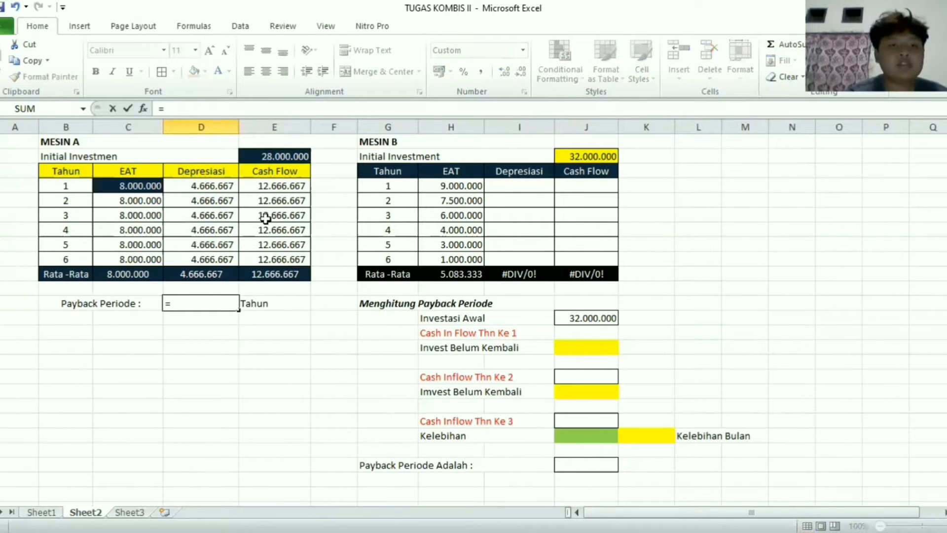
left_click(284, 157)
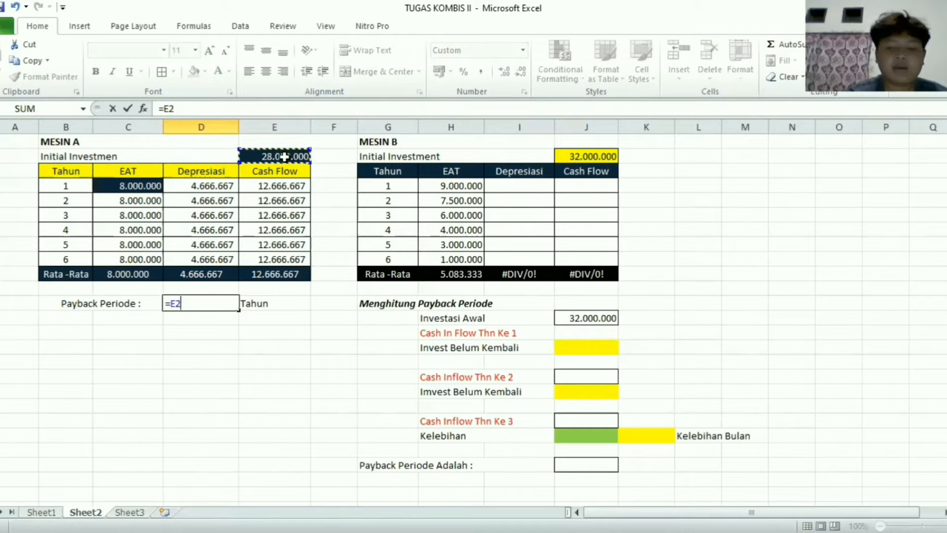
type("/")
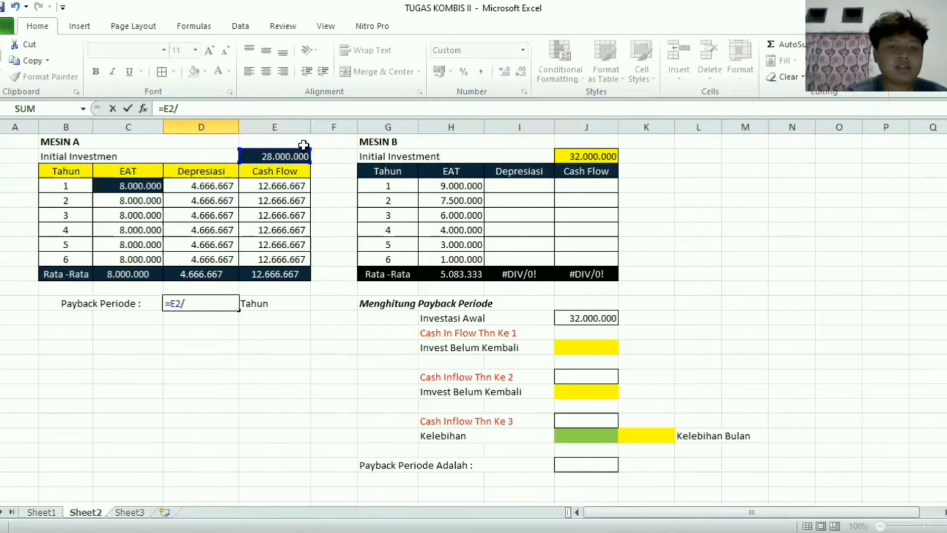
left_click(277, 279)
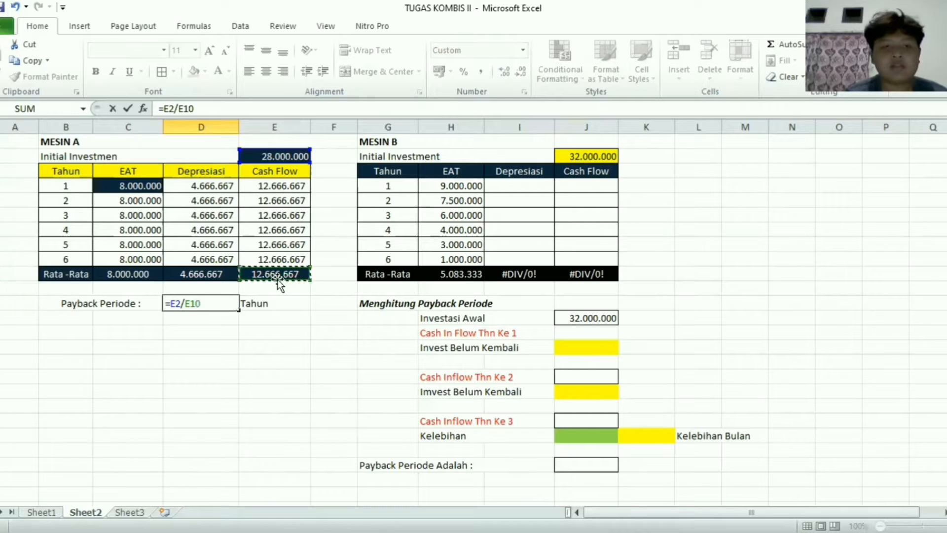
key("Return")
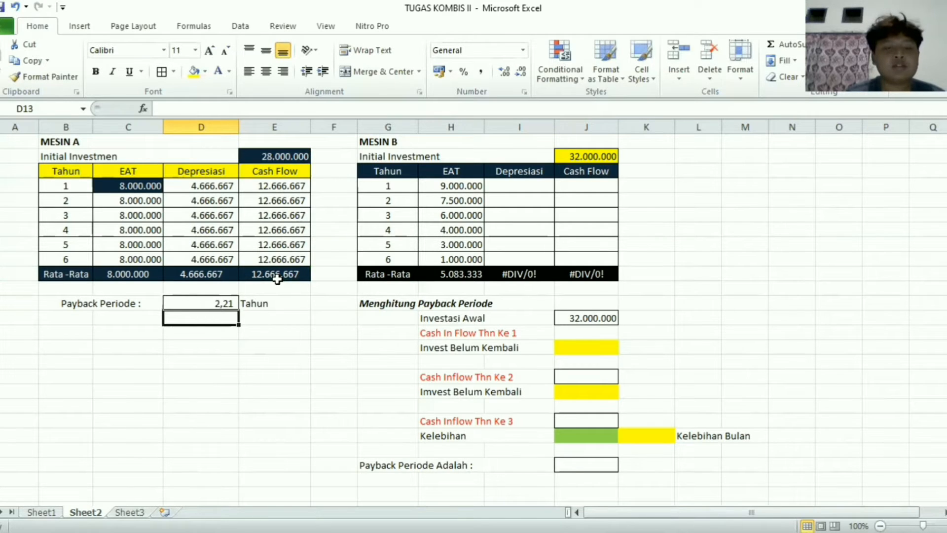
left_click(210, 355)
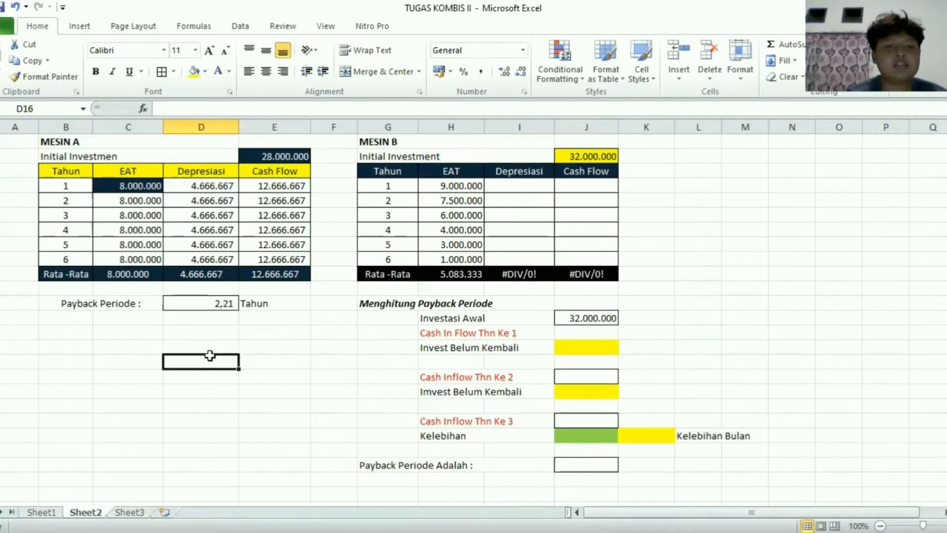
left_click(212, 302)
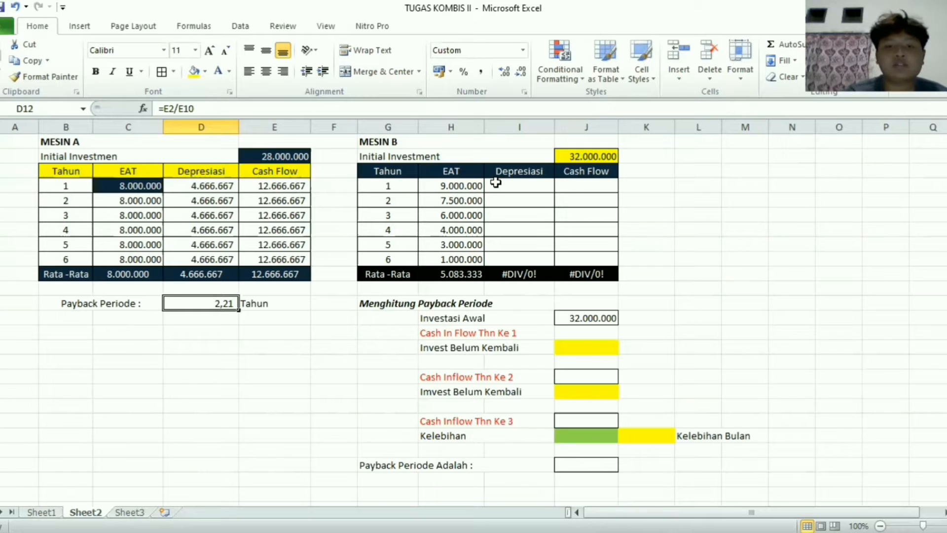
type("=")
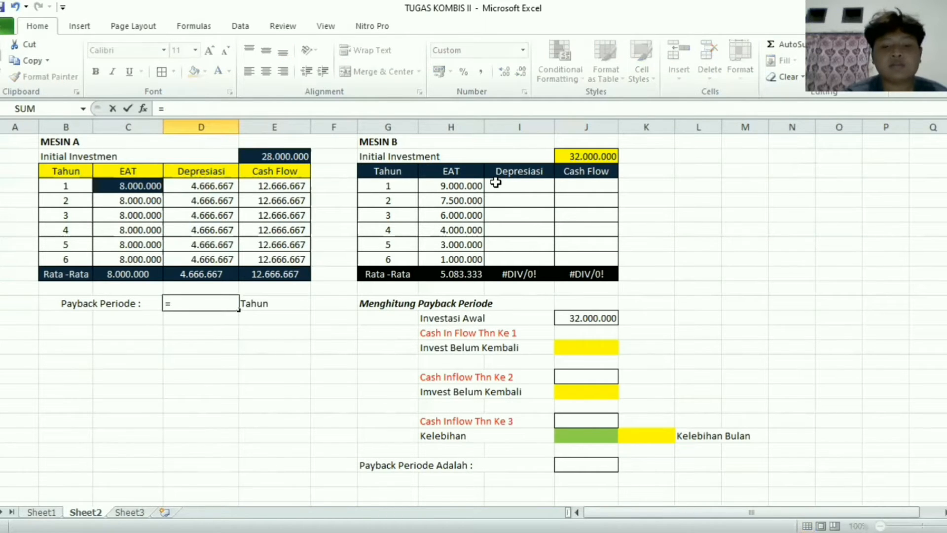
type("E2/E10")
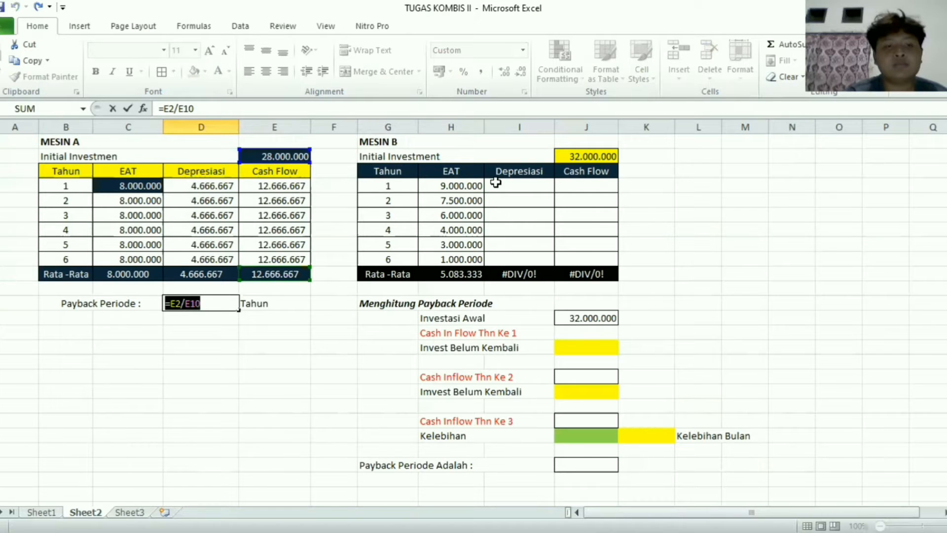
key("Return")
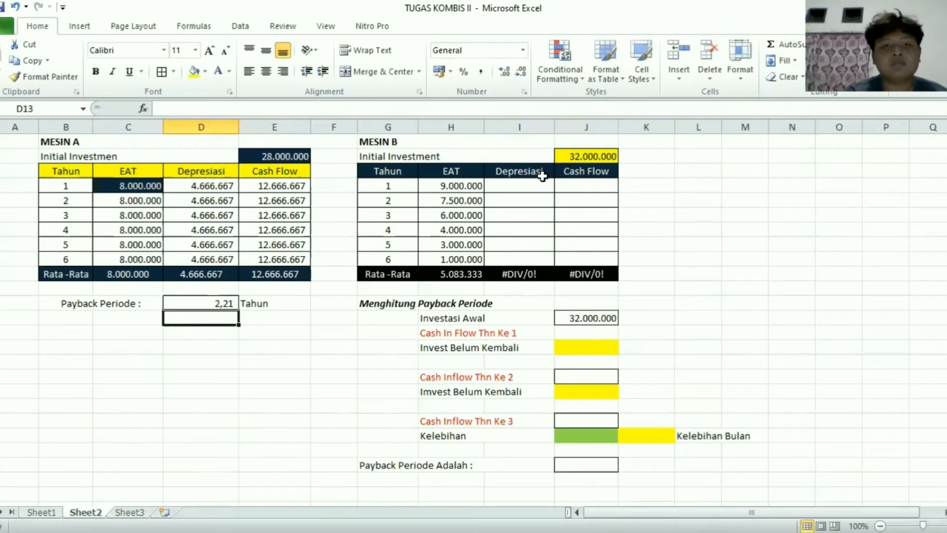
Step: Calculate Mesin B's year 1 Depresiasi in I4 with the sum-of-years'-digits formula =SYD($J$2;5e6;6;G4)
left_click(532, 184)
type("=s")
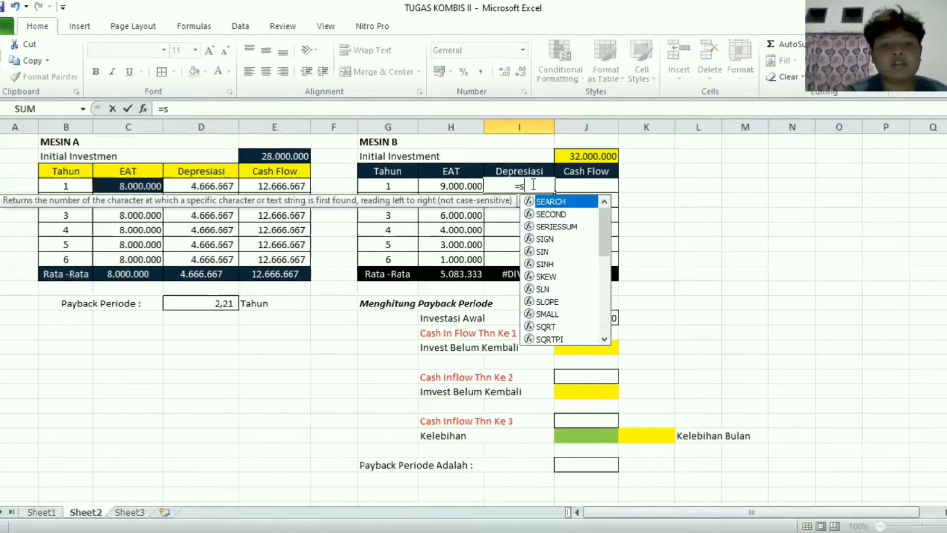
type("yd")
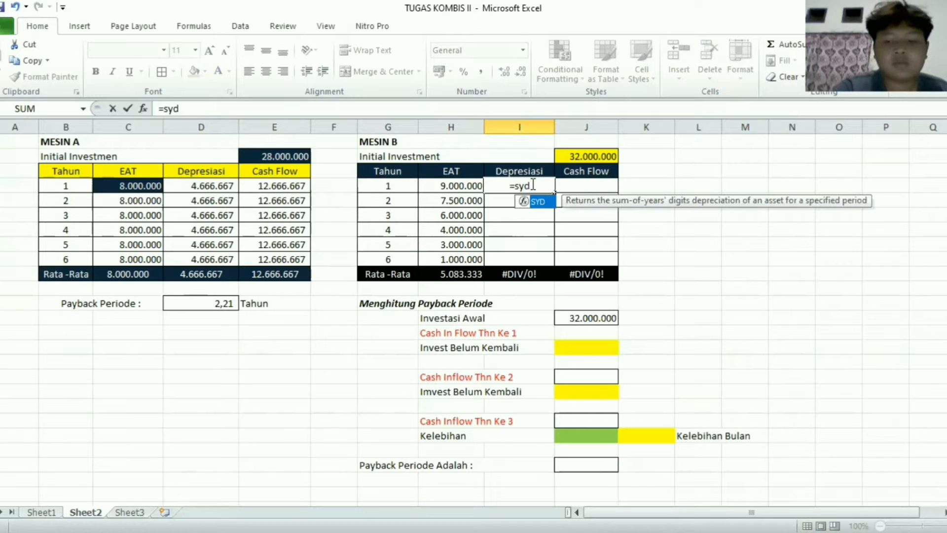
type("(")
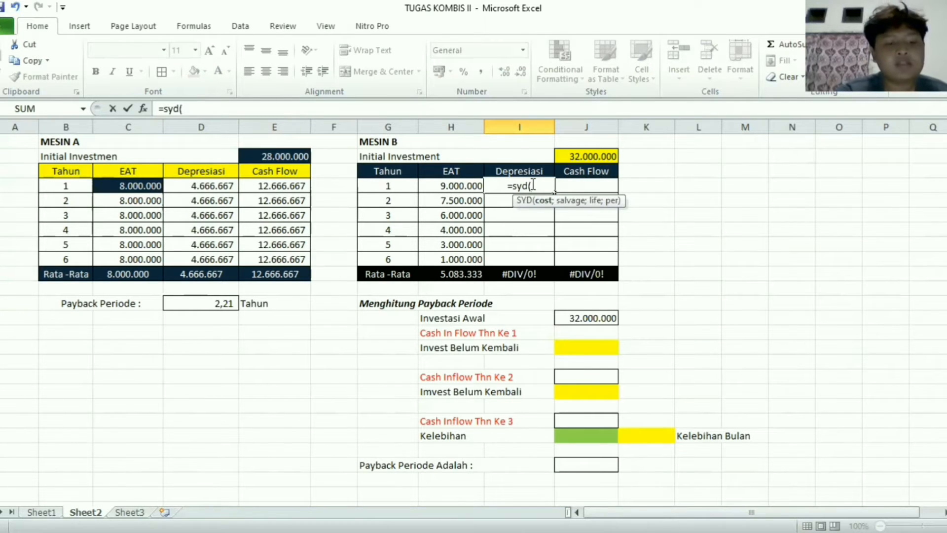
left_click(584, 157)
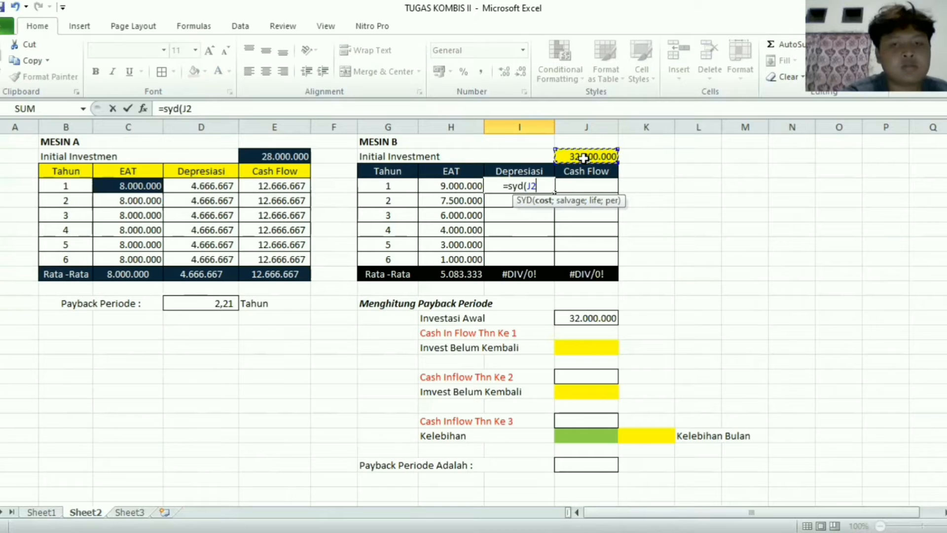
key("F4")
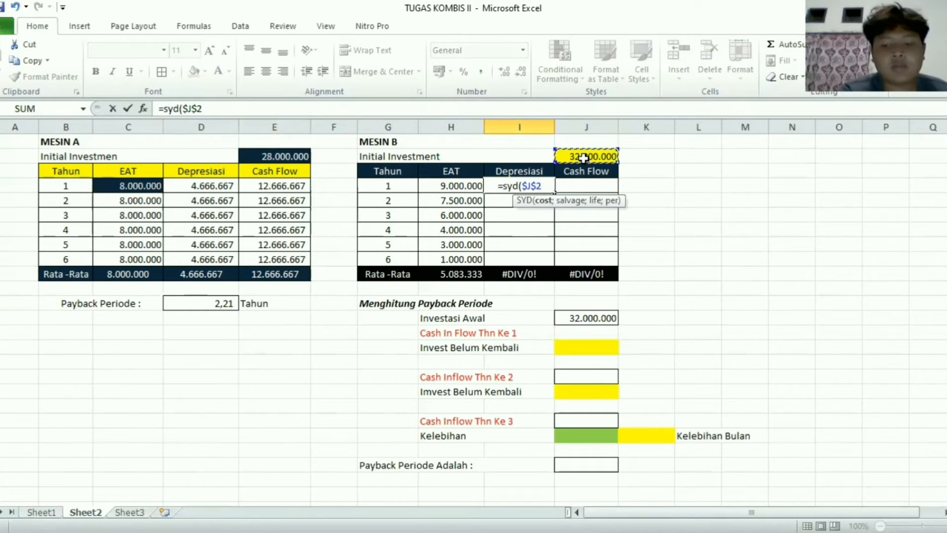
type(";")
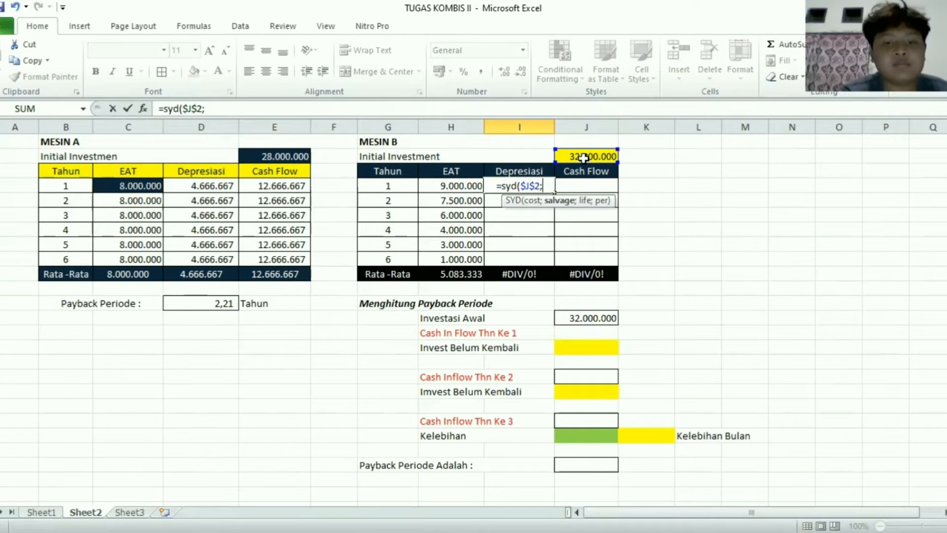
type("5e")
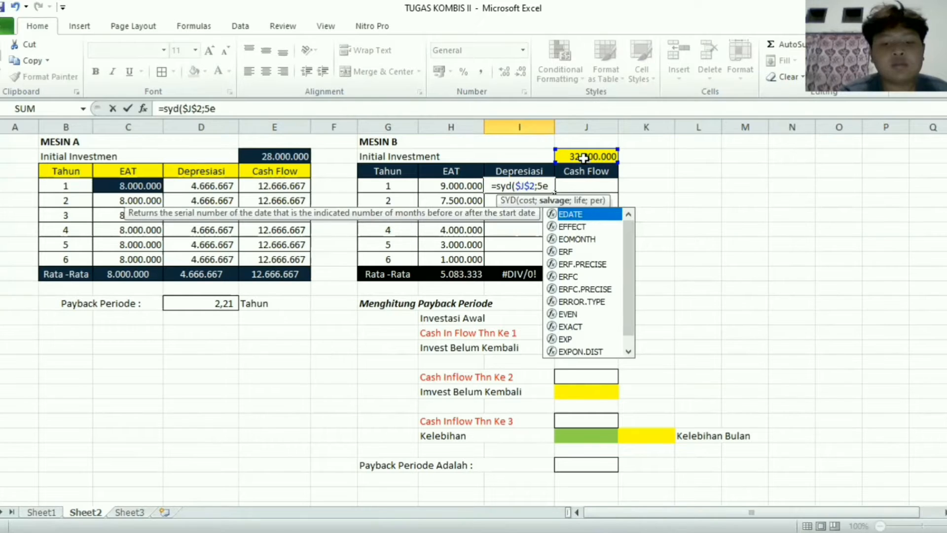
type("6")
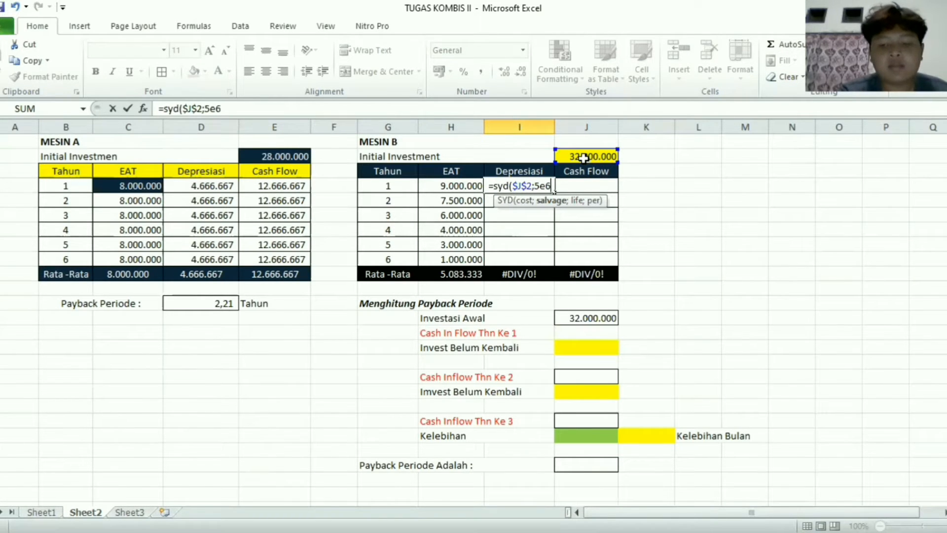
type(";")
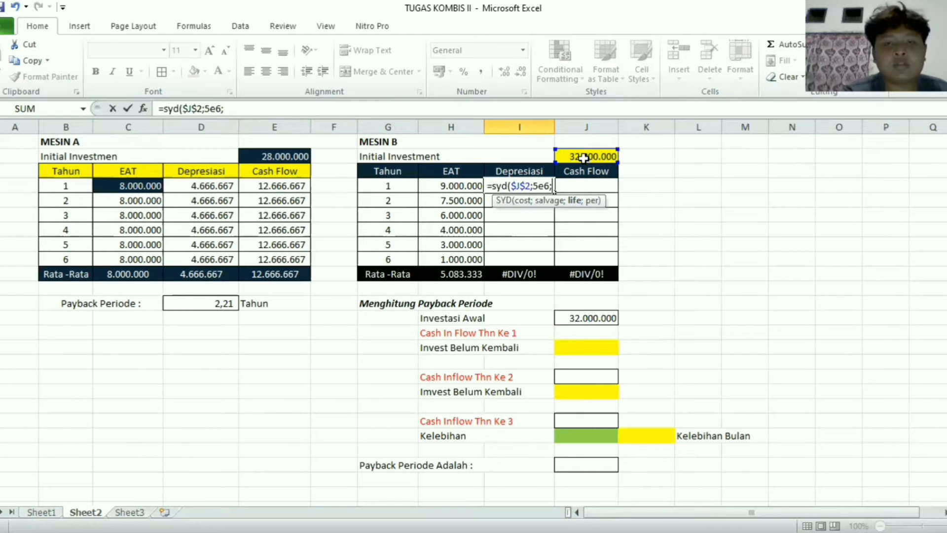
type("6")
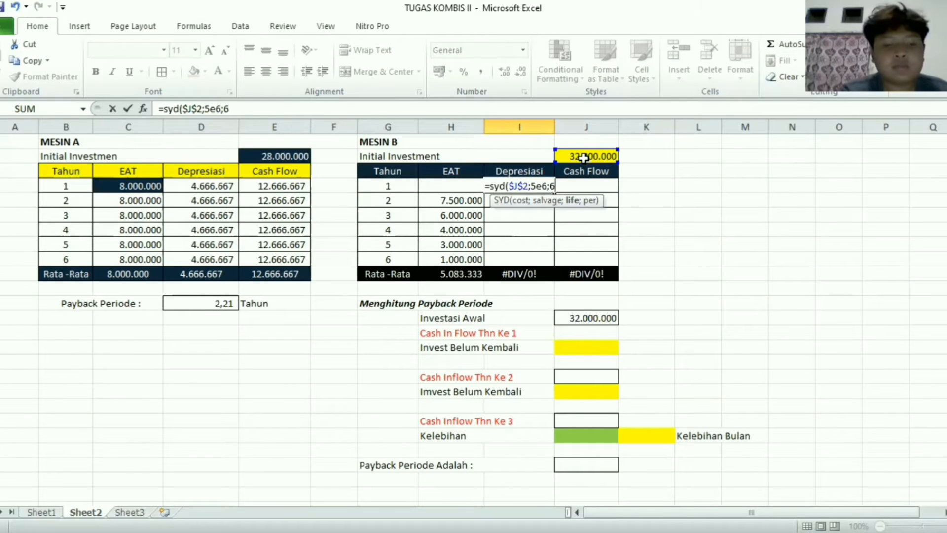
type(";")
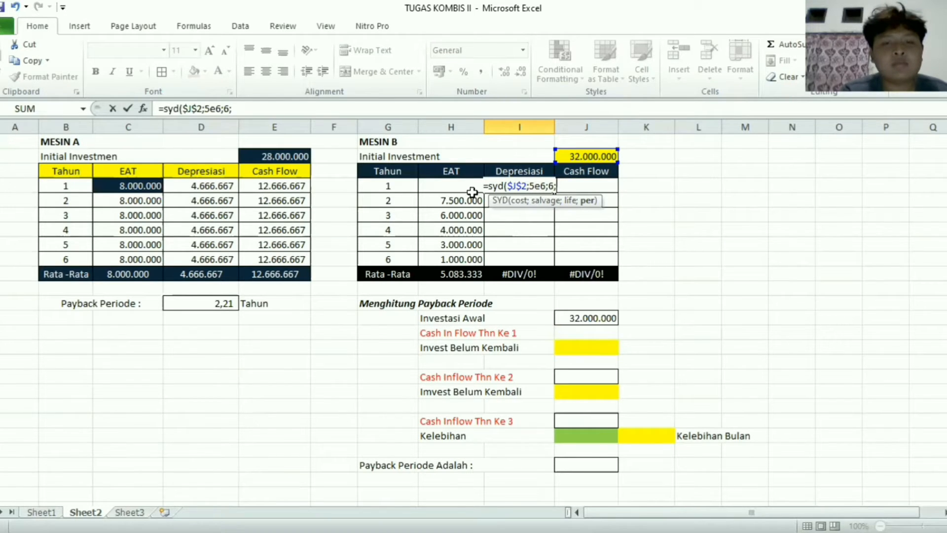
left_click(403, 190)
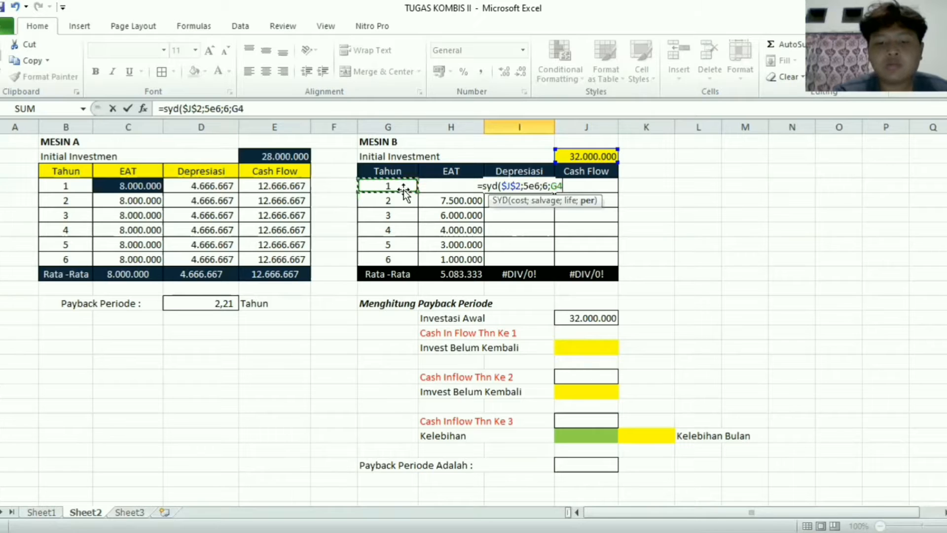
type(")")
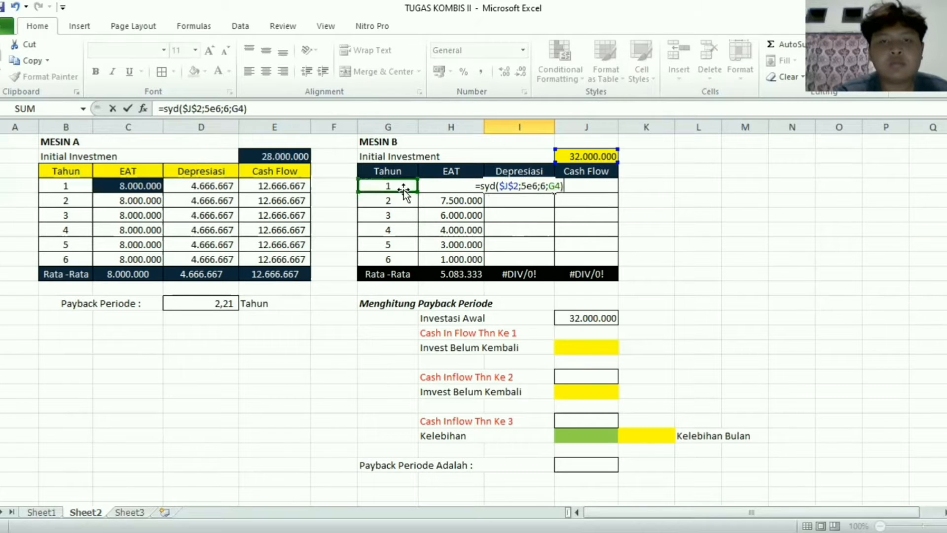
key("Return")
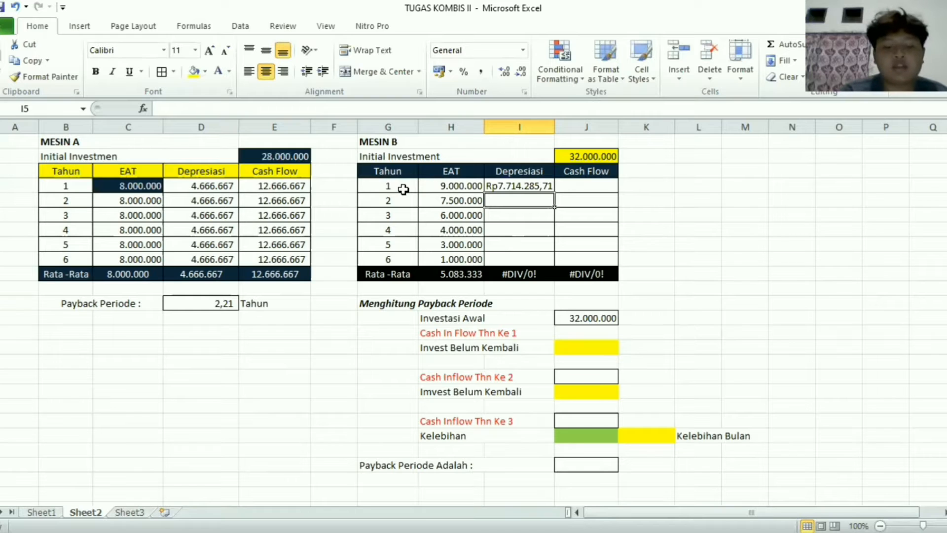
Step: Apply comma style to Mesin B's year 1 depreciation and fill it through year 6
left_click(514, 183)
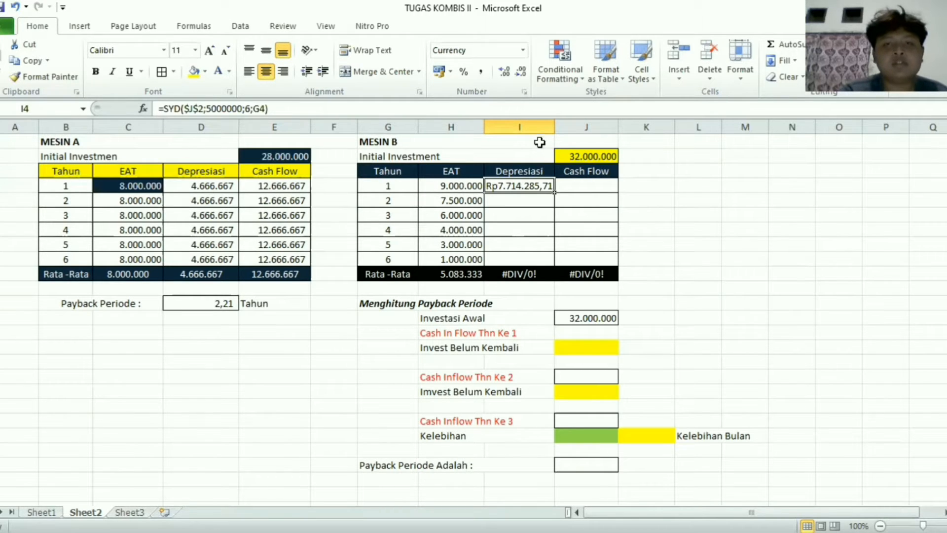
left_click(482, 72)
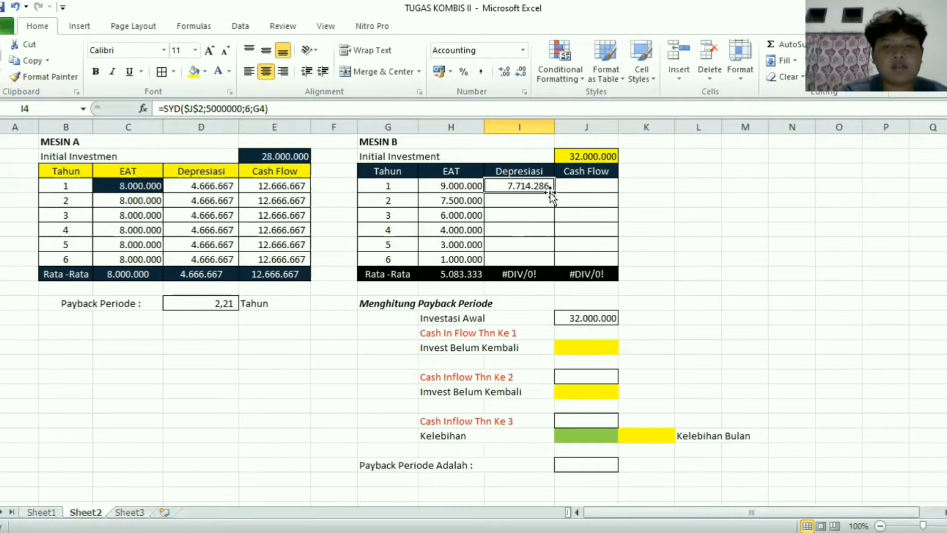
left_click_drag(553, 194, 552, 261)
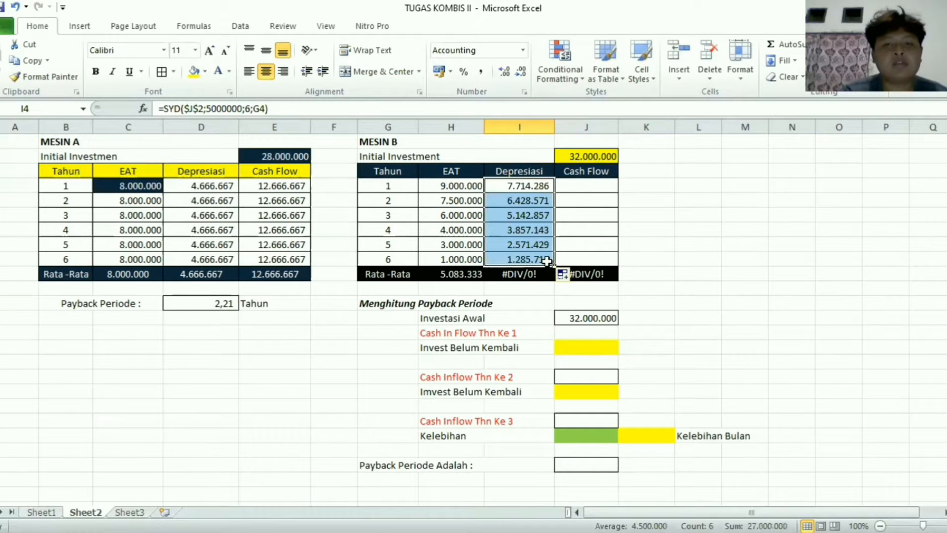
Step: Calculate Mesin B's year 1 Cash Flow in J4 as =H4+I4 and fill the formula down through year 6
left_click(574, 191)
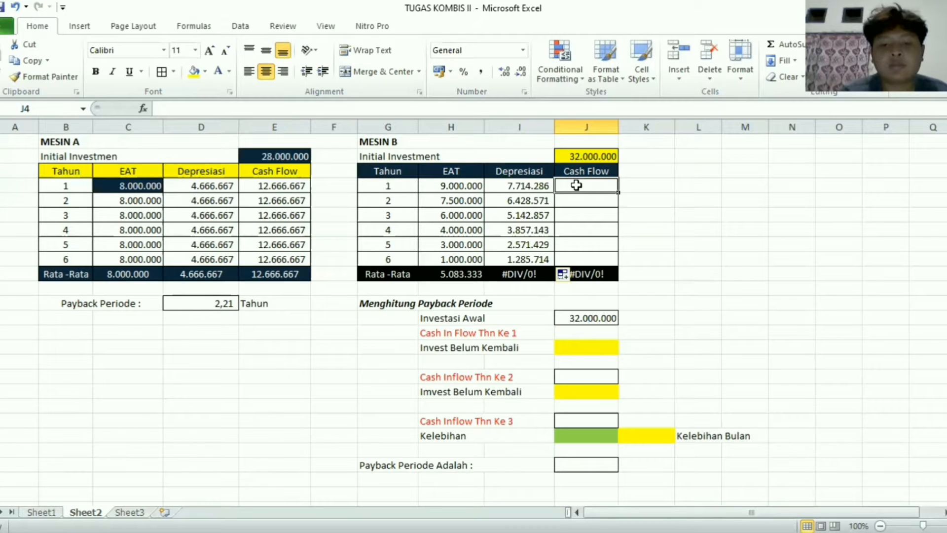
type("=")
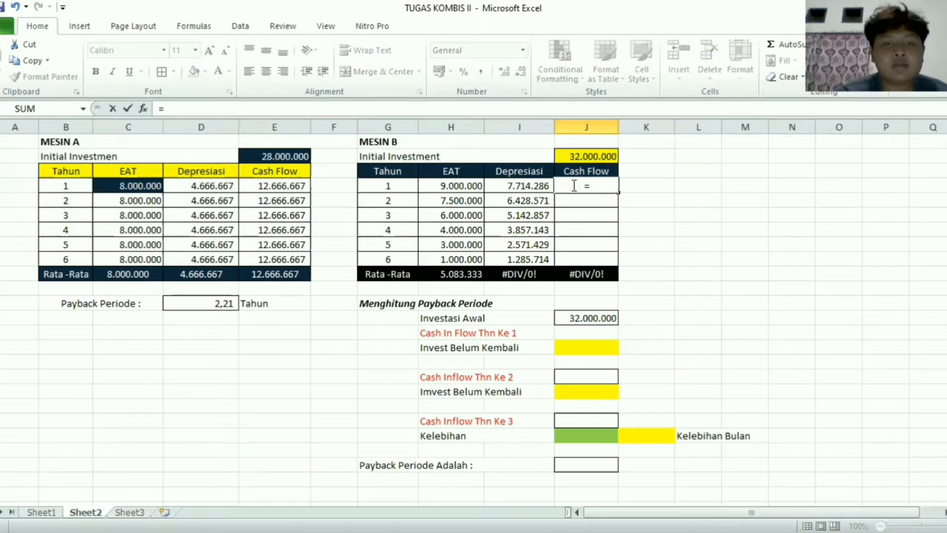
left_click(469, 186)
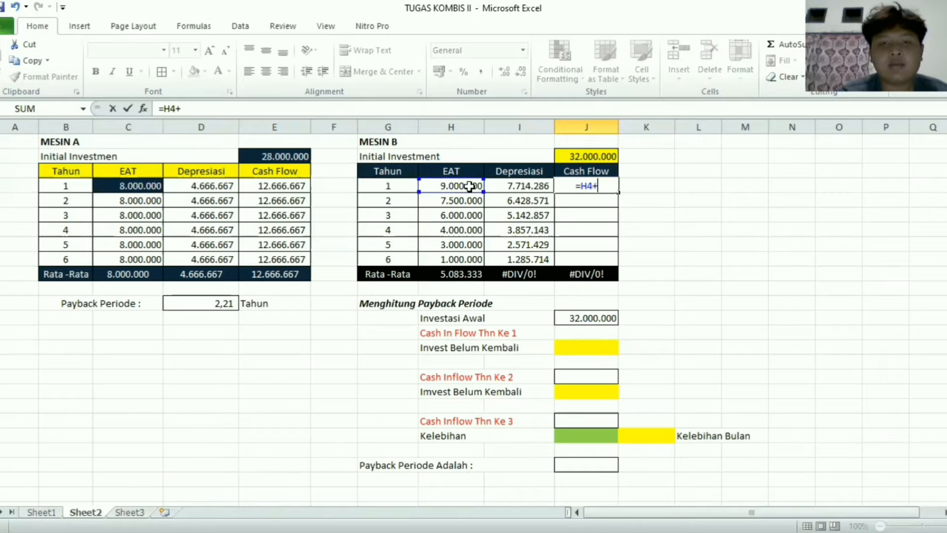
type("+")
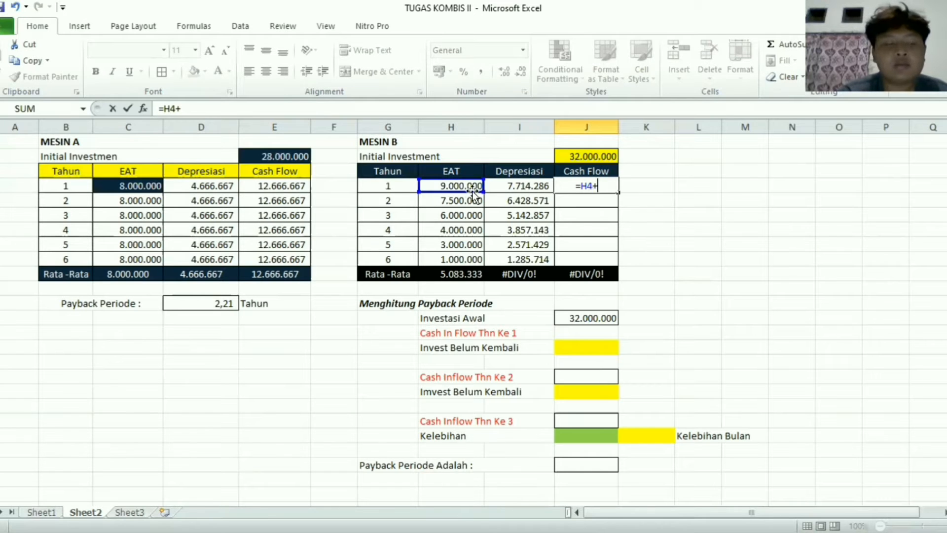
left_click(516, 188)
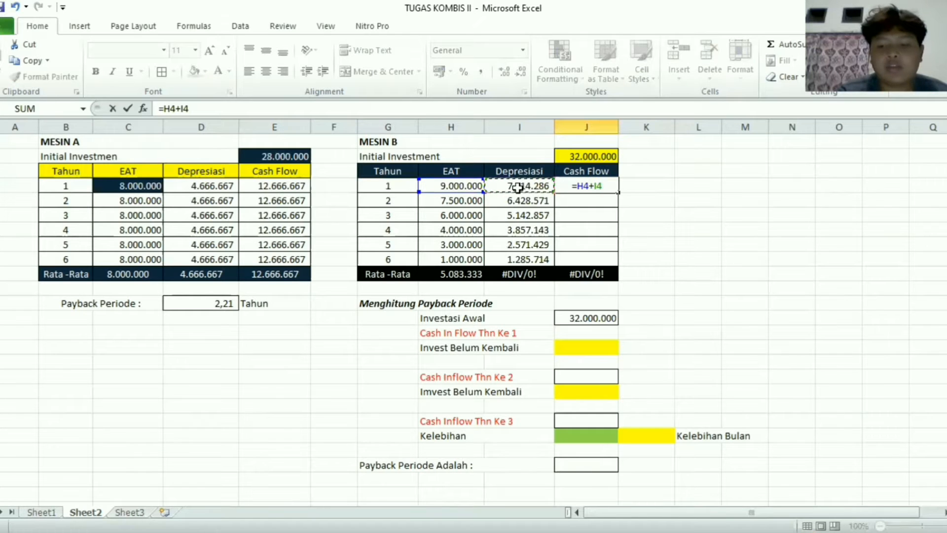
key("Return")
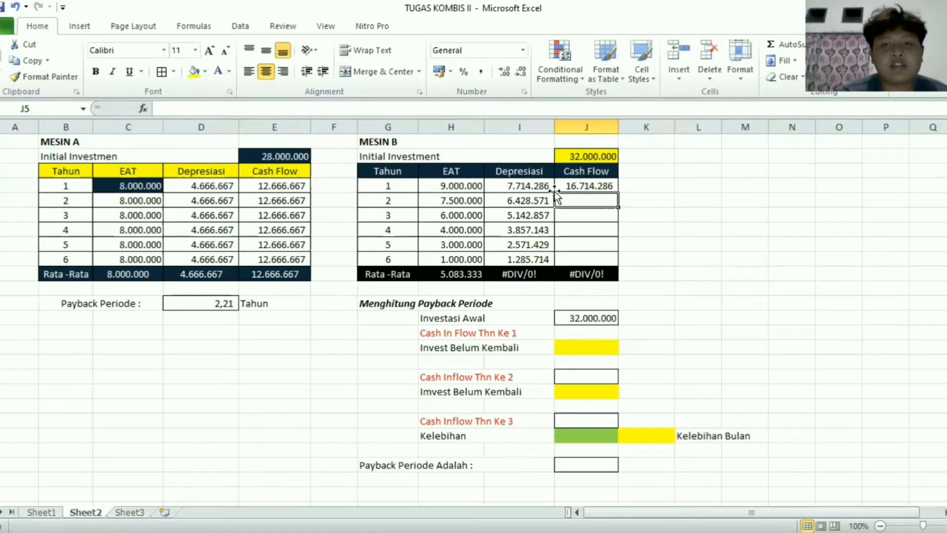
left_click(580, 186)
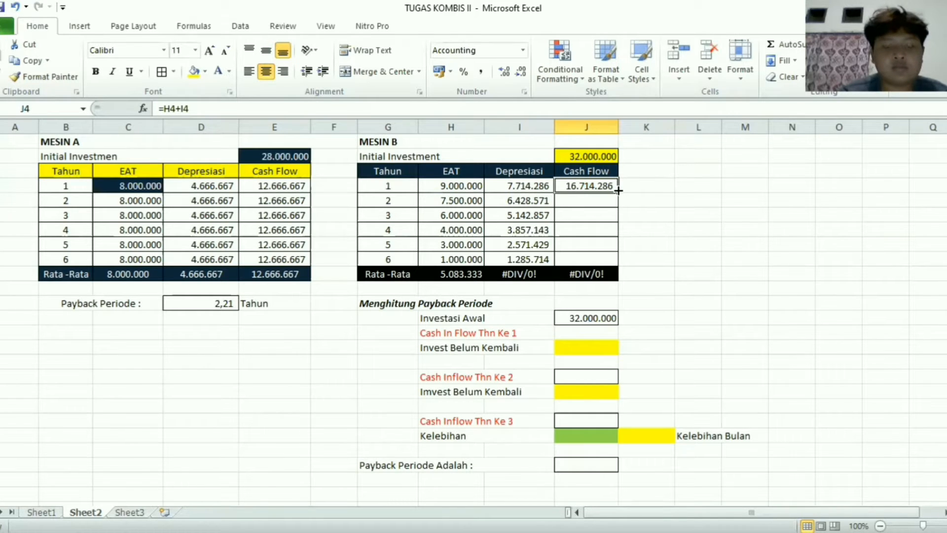
left_click_drag(618, 190, 617, 264)
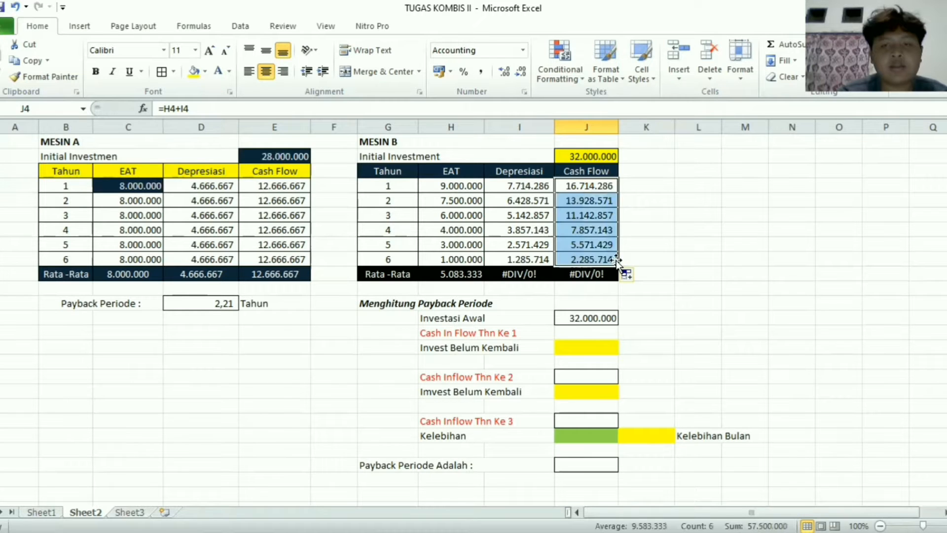
left_click(649, 243)
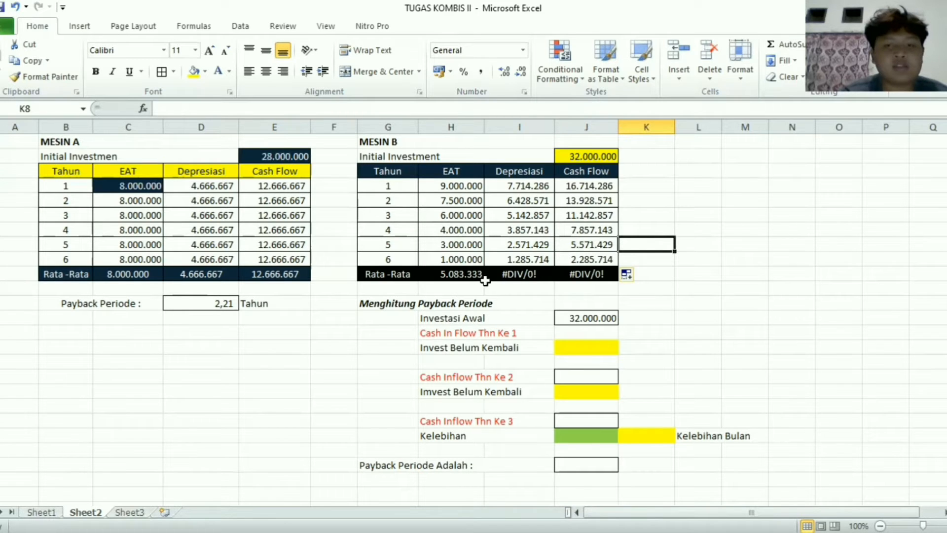
Step: Clear Mesin B's Rata-Rata cells H10:J10 and insert Average formulas for EAT, Depresiasi and Cash Flow
left_click(469, 273)
left_click_drag(469, 273, 561, 272)
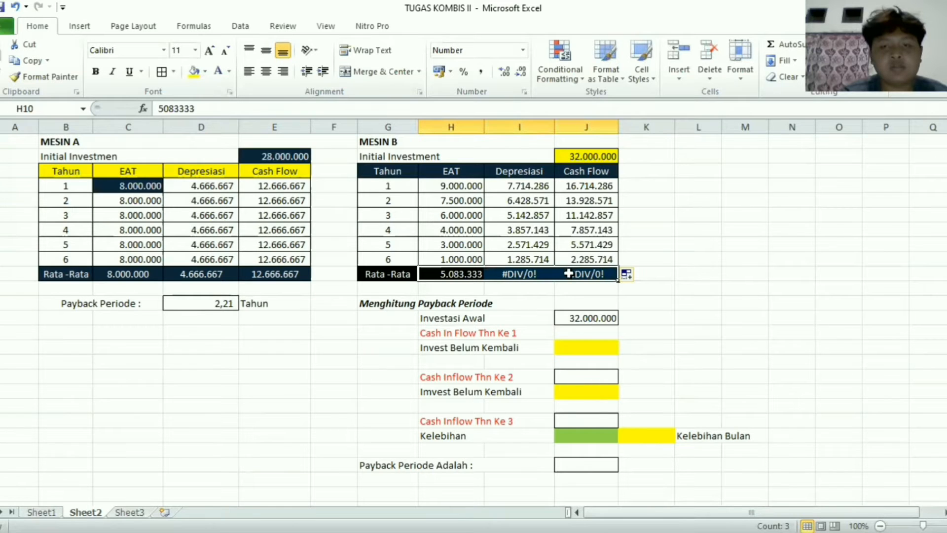
key("Delete")
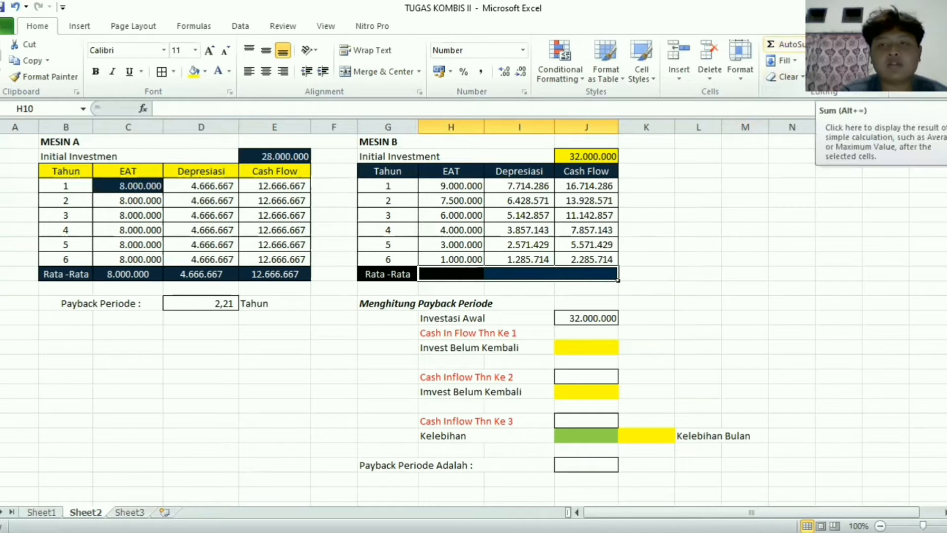
left_click(813, 44)
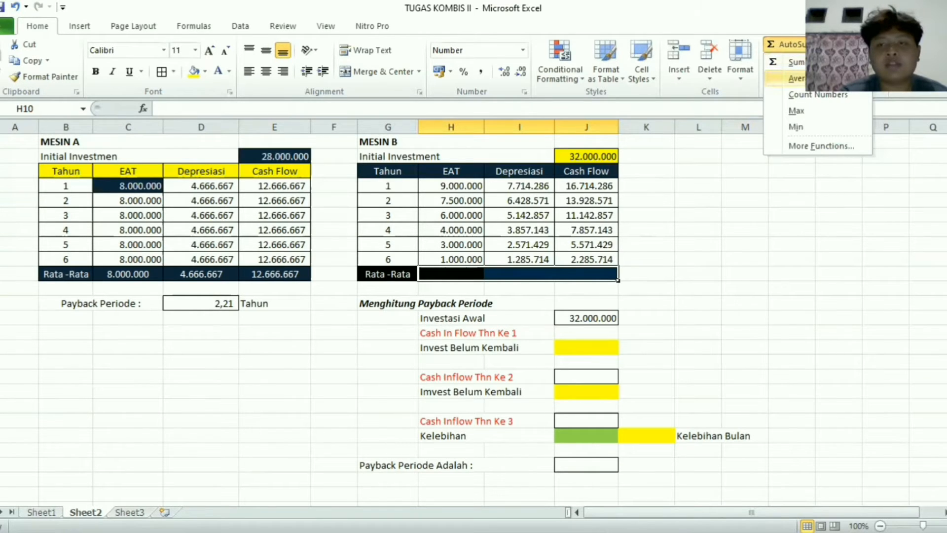
left_click(796, 78)
left_click(691, 199)
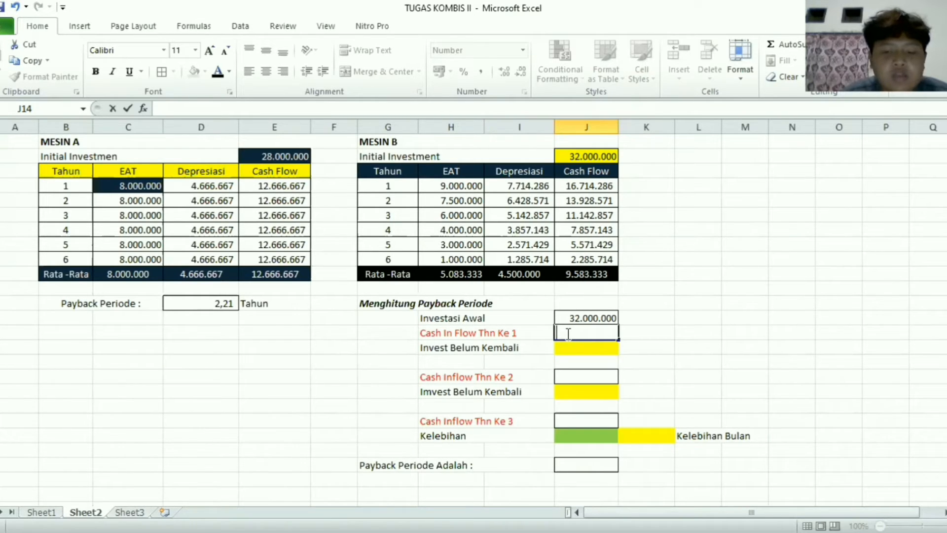
Step: Link Cash In Flow Thn Ke 1 in J14 to =J4 and calculate Invest Belum Kembali in J15 as =J13-J14
type("=")
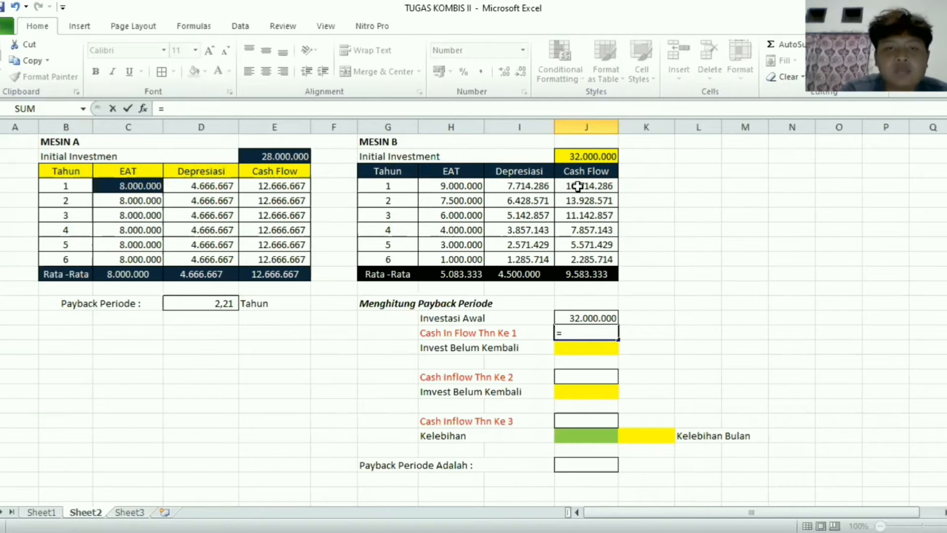
left_click(576, 186)
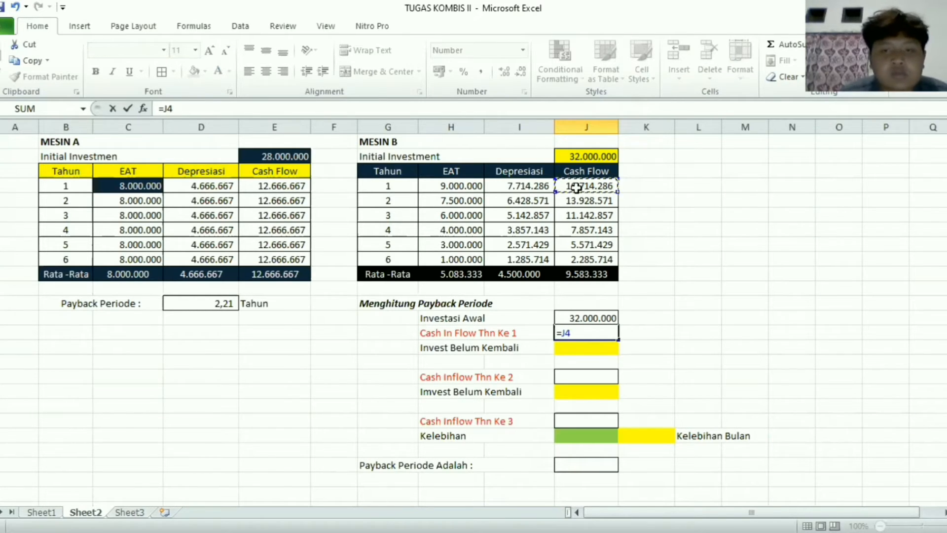
key("Return")
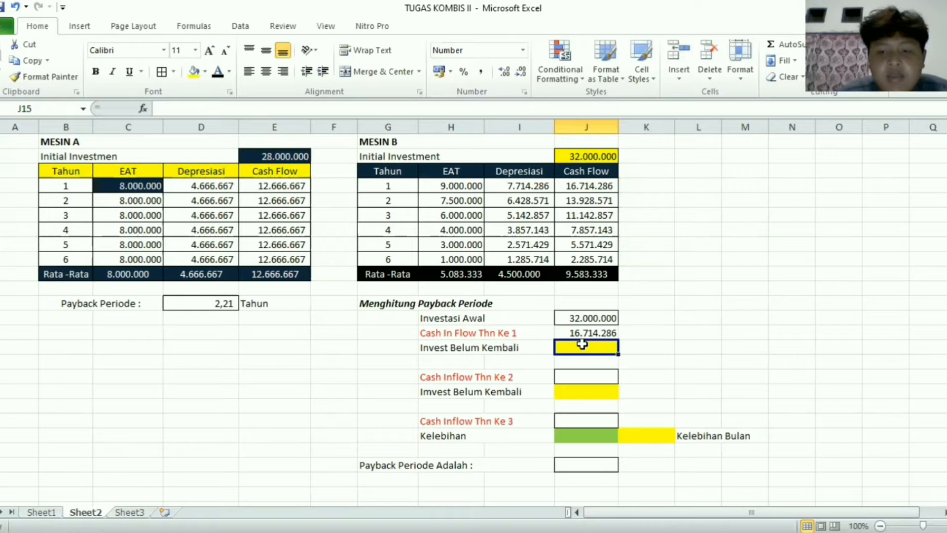
type("=")
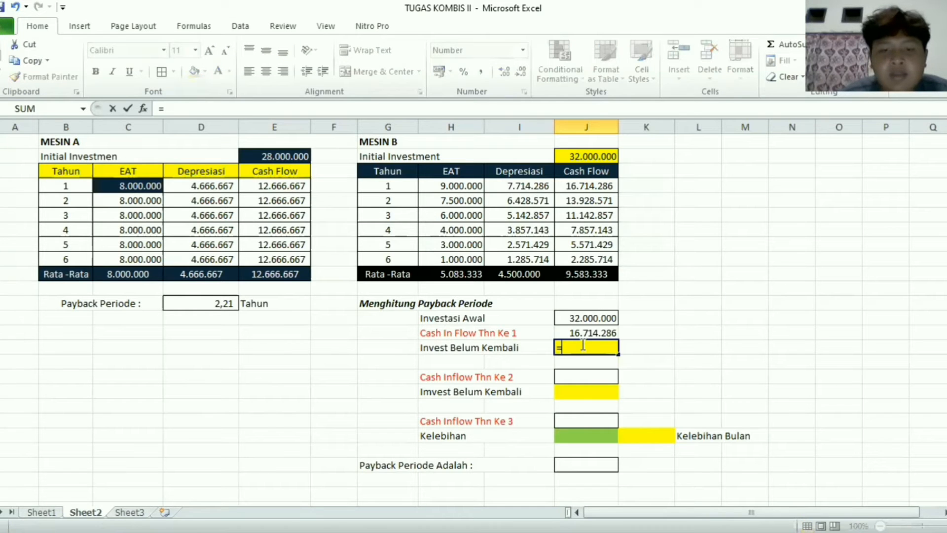
left_click(595, 317)
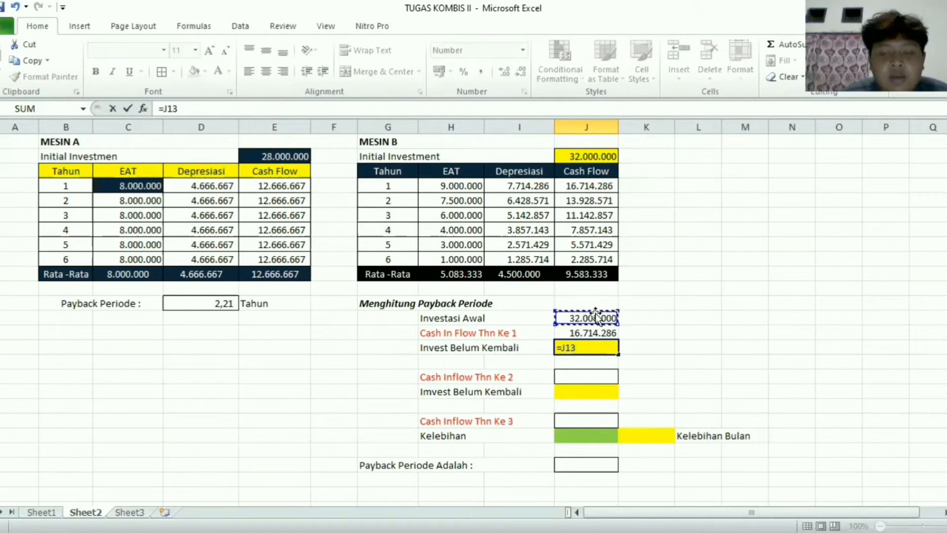
type("-")
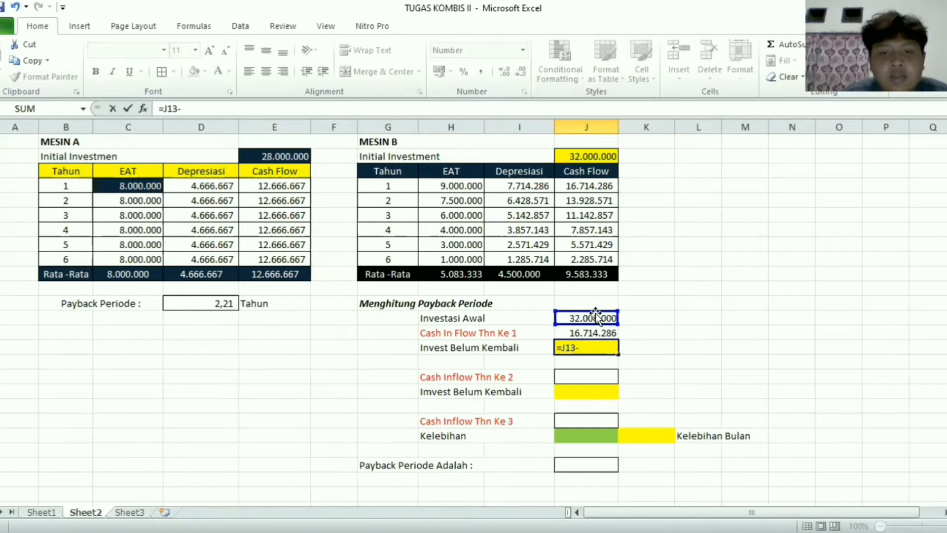
left_click(597, 331)
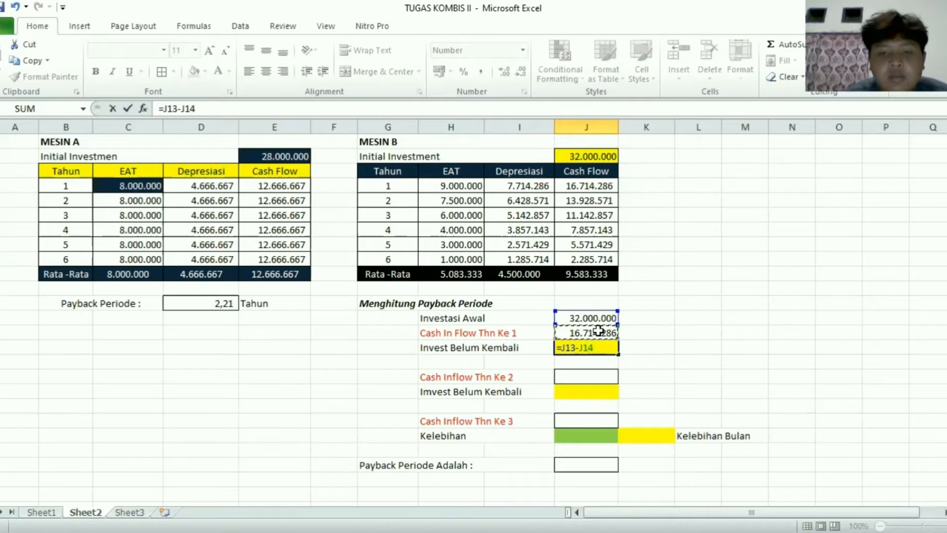
key("Return")
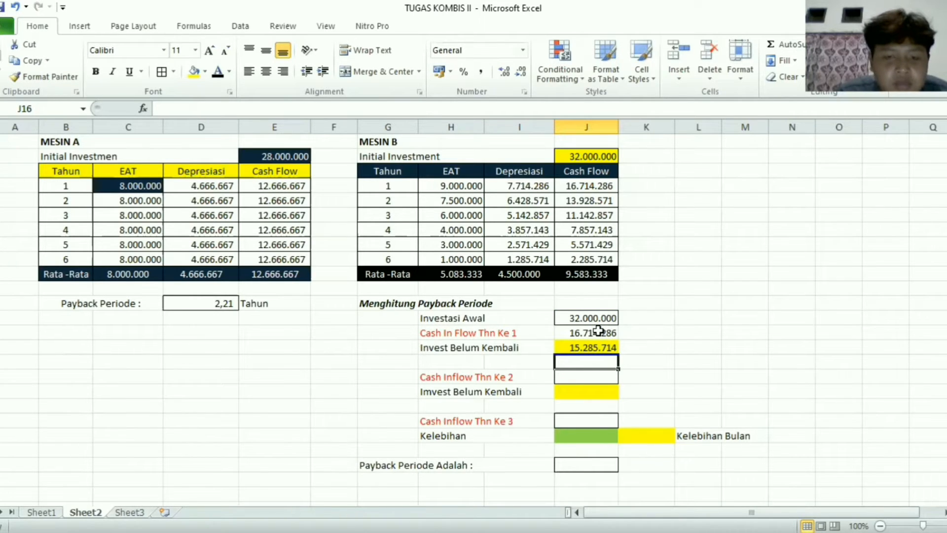
Step: Link Cash Inflow Thn Ke 2 in J17 to =J5 and calculate its Imvest Belum Kembali in J18 as =J15-J17
left_click(589, 376)
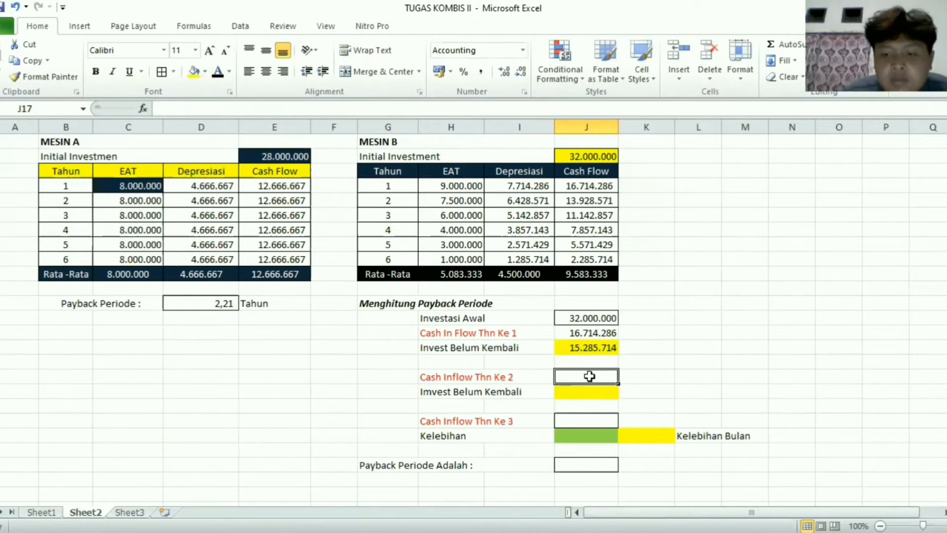
type("=")
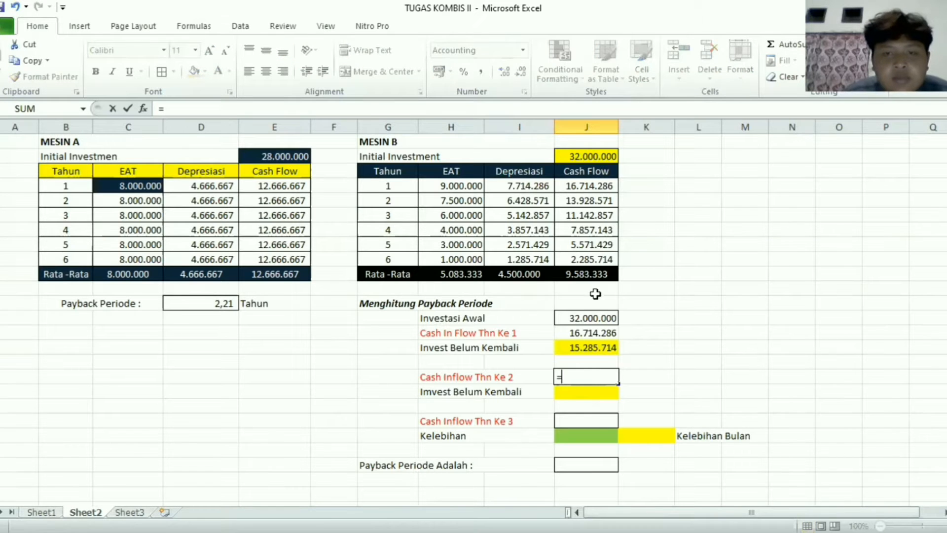
left_click(588, 202)
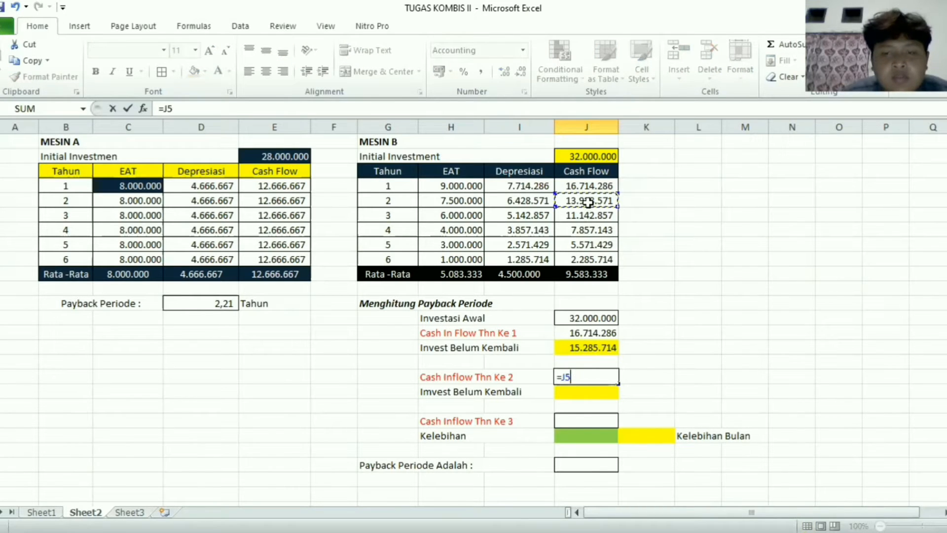
key("Return")
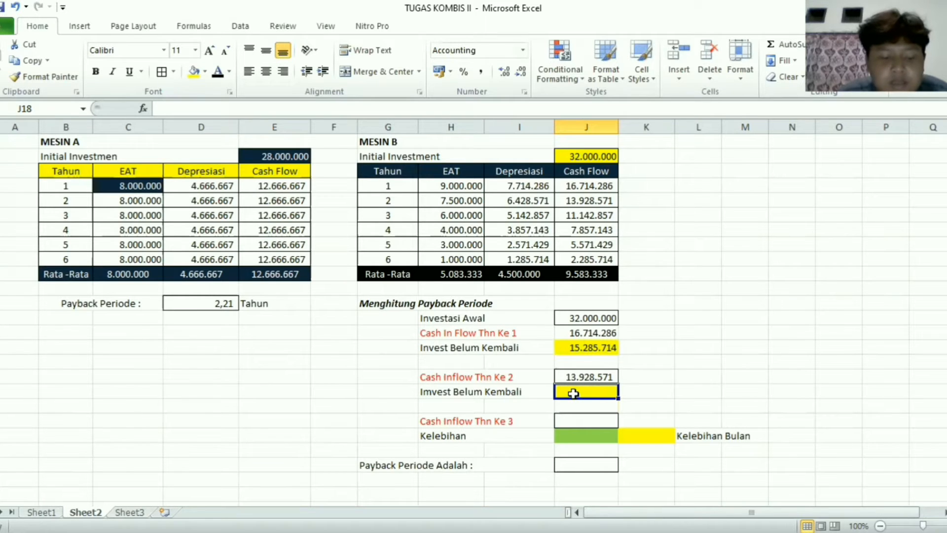
type("=")
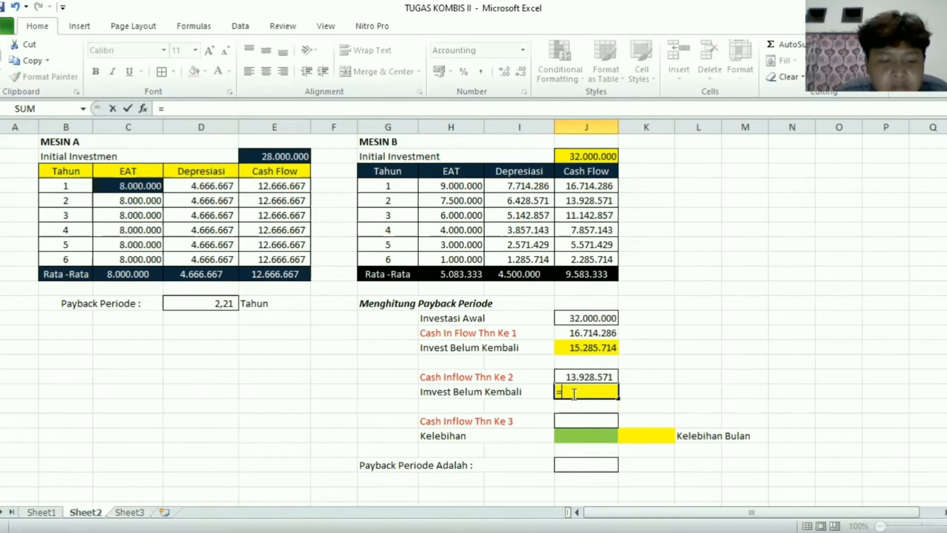
left_click(588, 347)
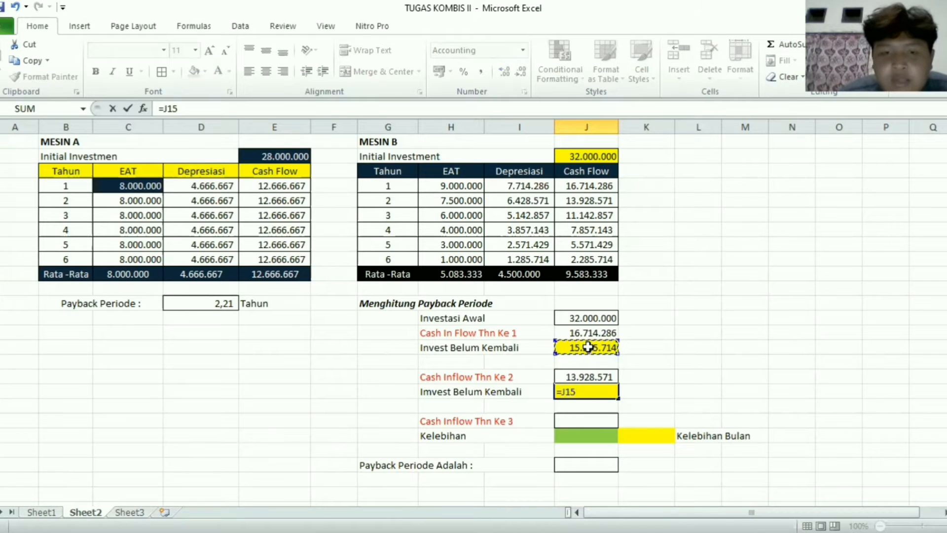
type("-")
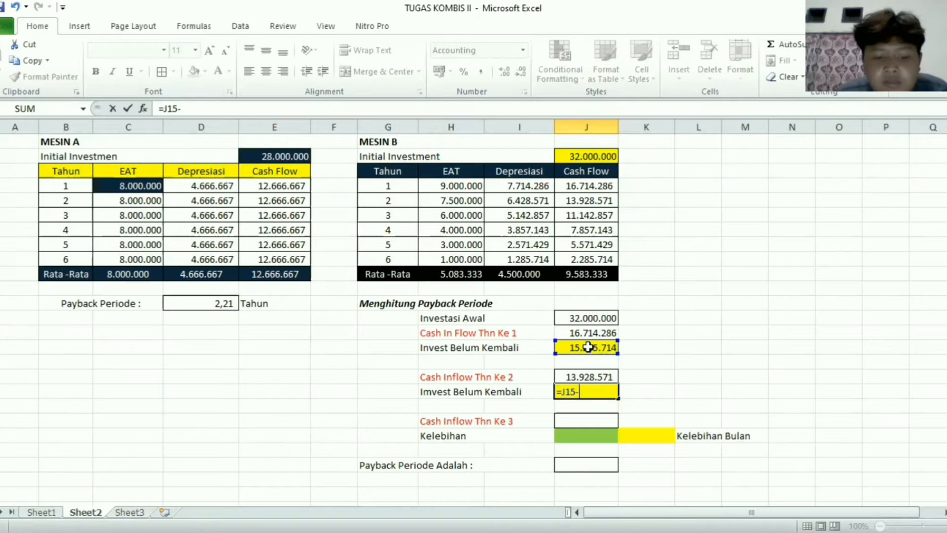
left_click(588, 376)
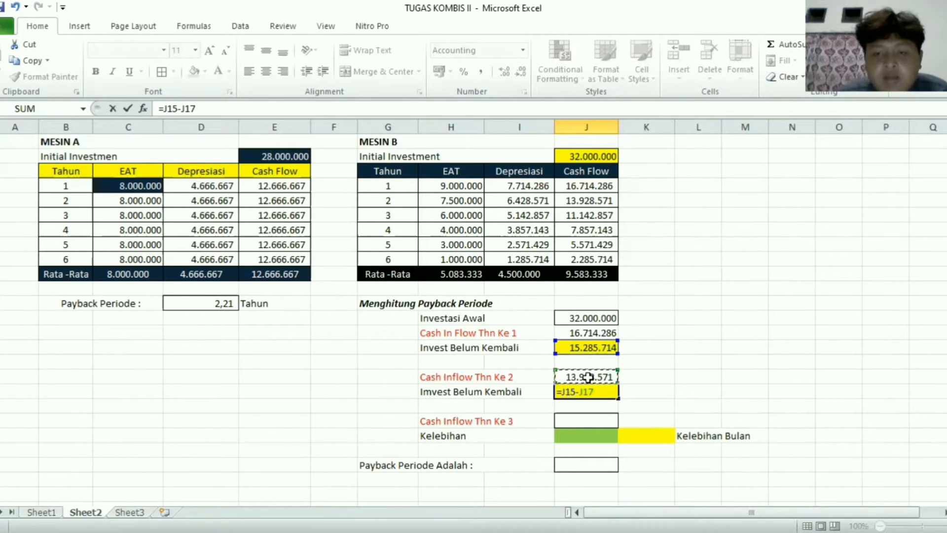
key("Return")
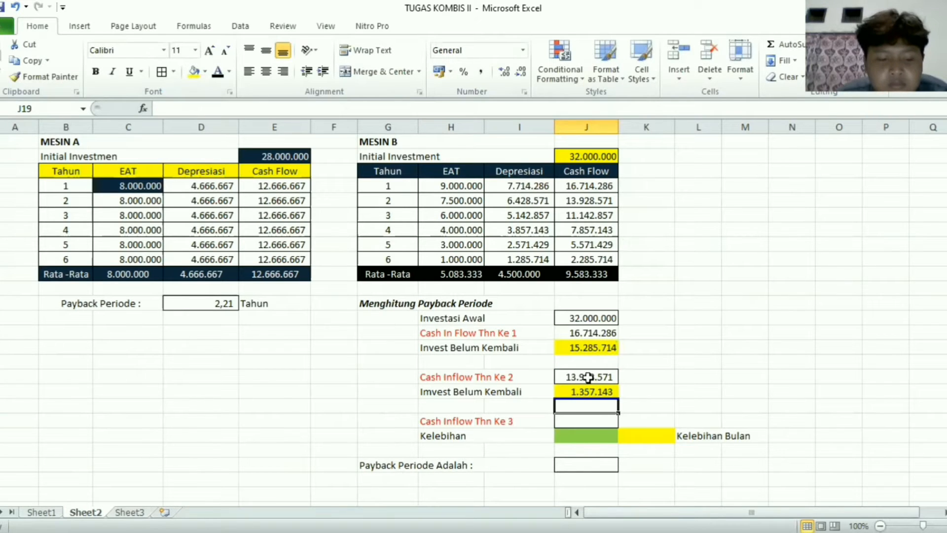
Step: Link Cash Inflow Thn Ke 3 in J20 to Mesin B's year 3 cash flow with =J6
left_click(573, 418)
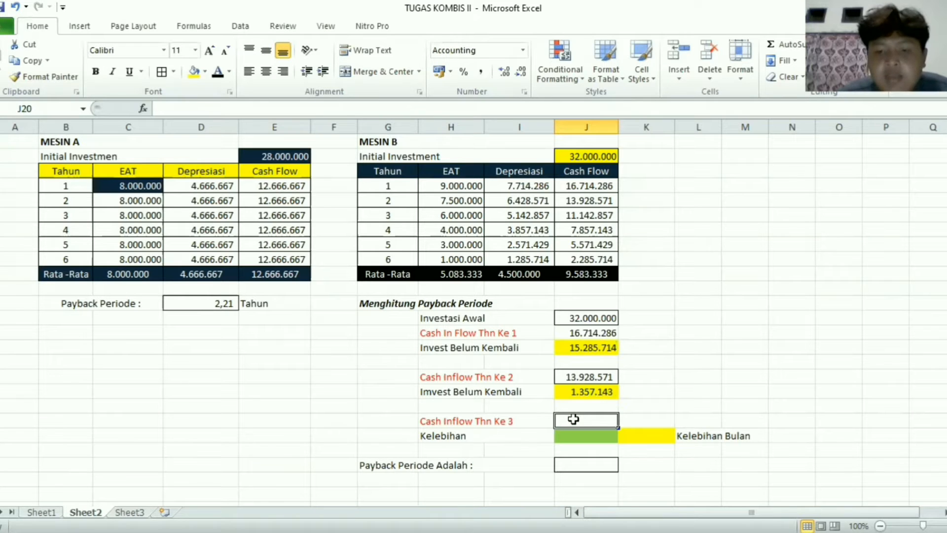
type("=")
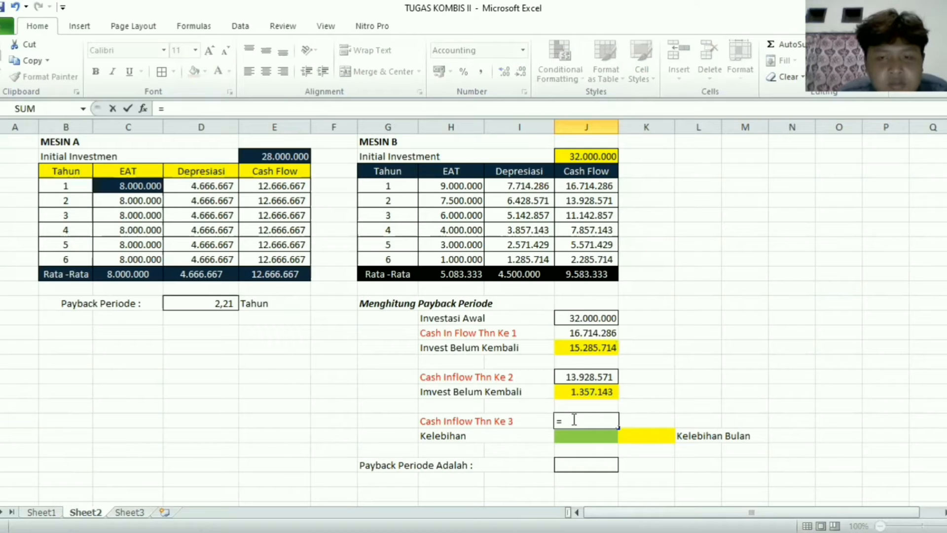
left_click(591, 214)
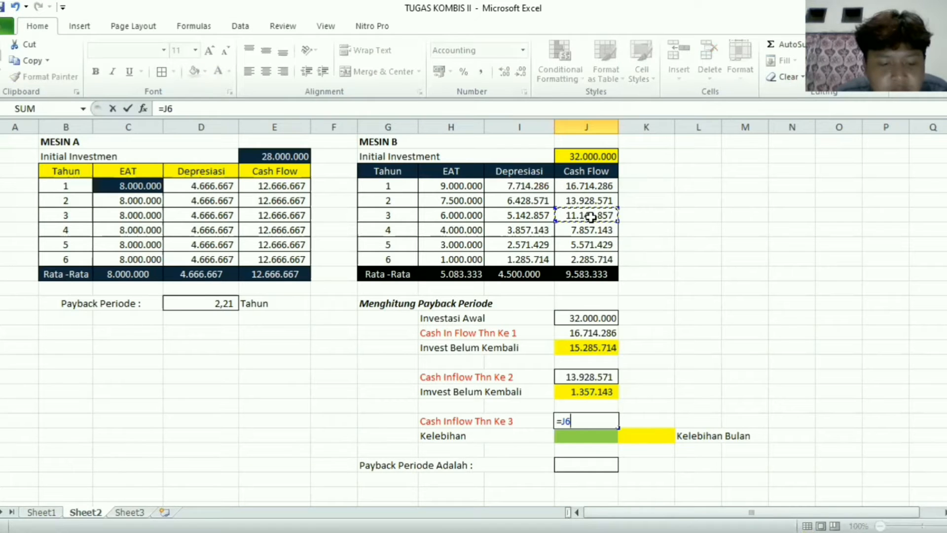
key("Return")
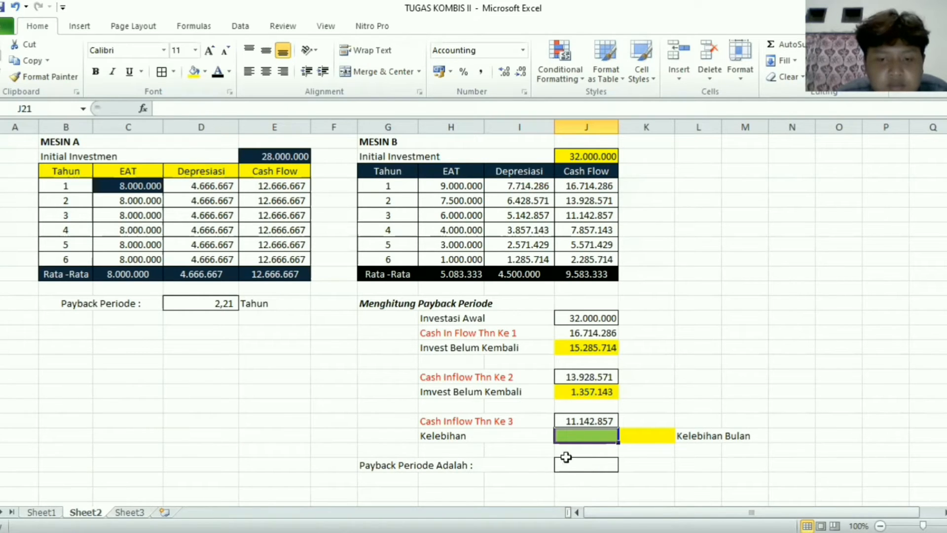
Step: Try calculating Mesin B's Kelebihan in J21 as =J18/J20
type("=")
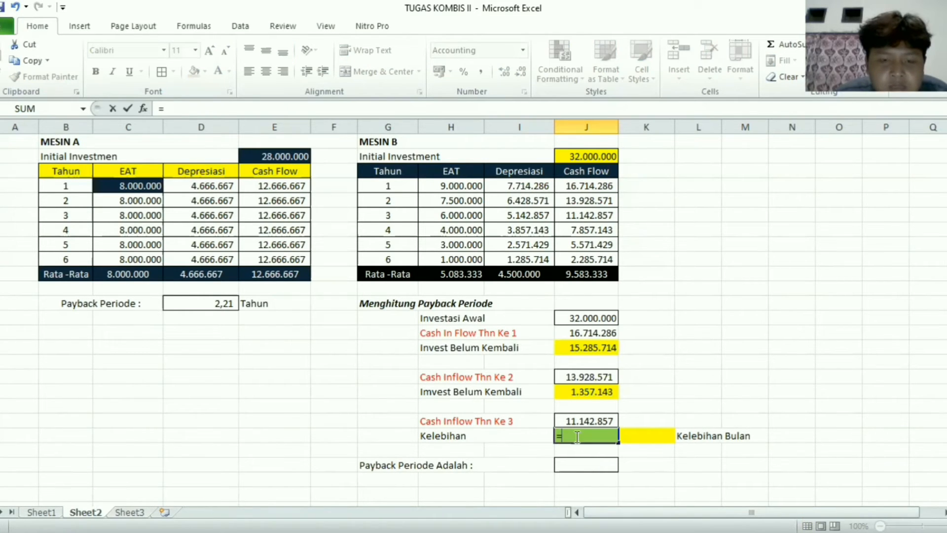
left_click(594, 396)
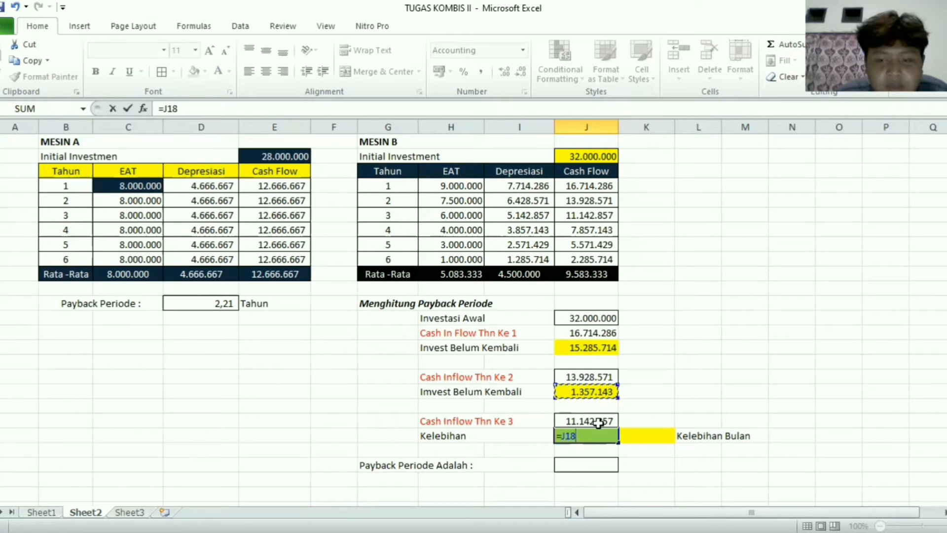
type("/")
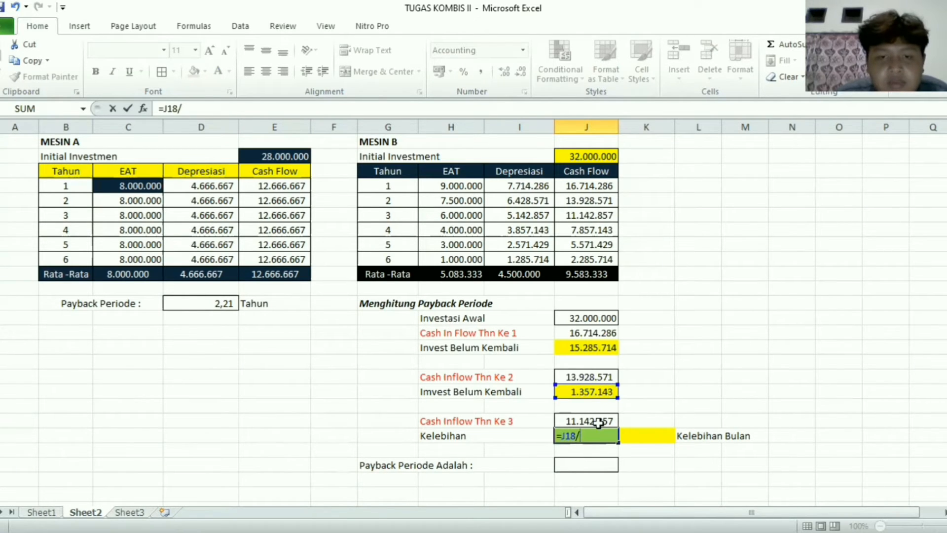
left_click(594, 421)
key("Return")
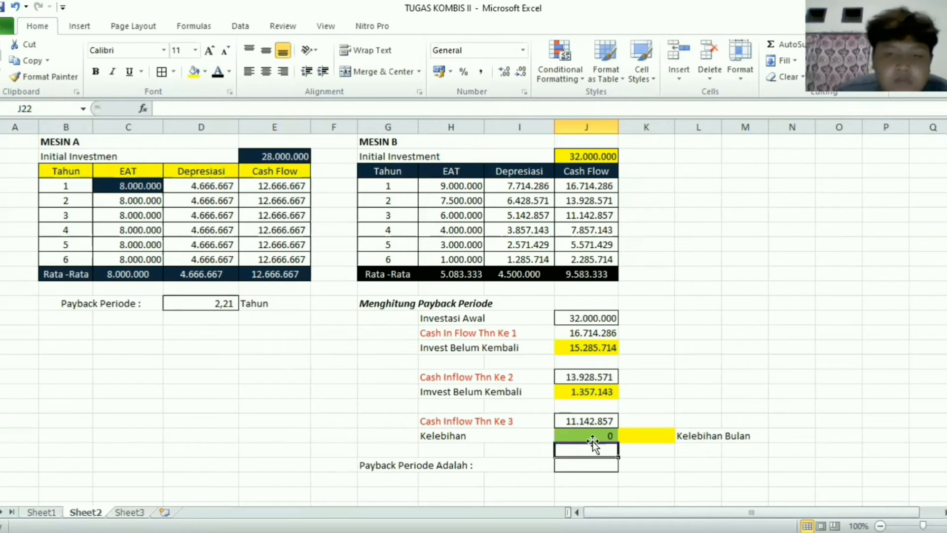
Step: Replace the Kelebihan formula in J21 with =J18-J20, subtracting Cash Inflow Thn Ke 3 from Imvest Belum Kembali
left_click(595, 435)
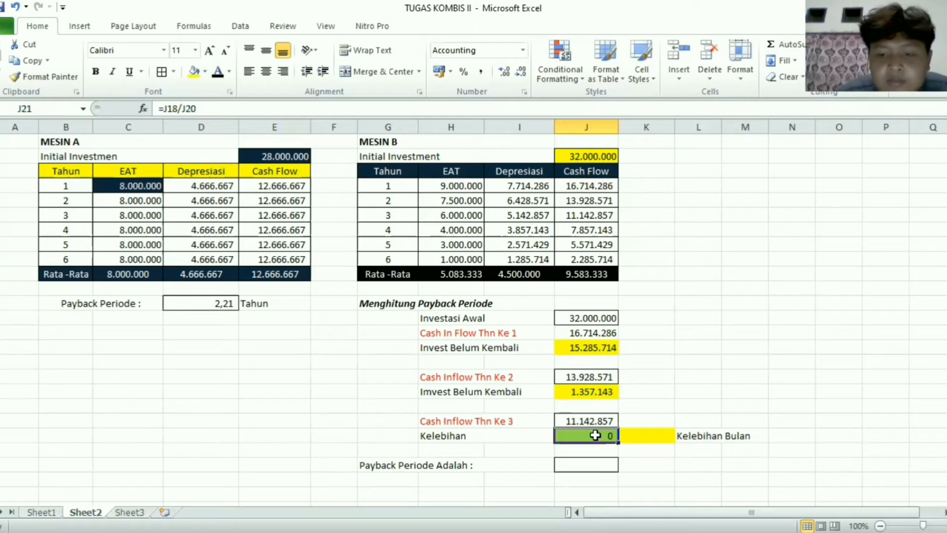
double_click(595, 435)
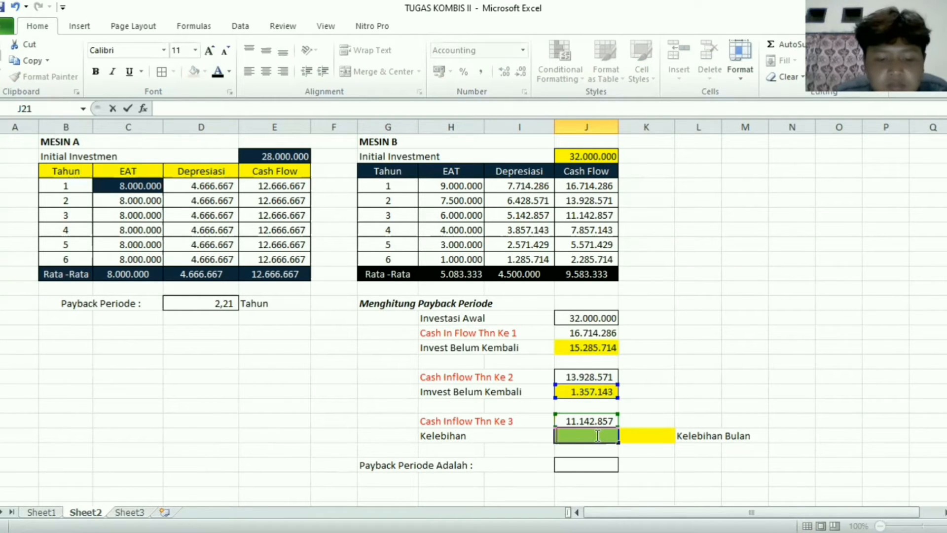
type("=")
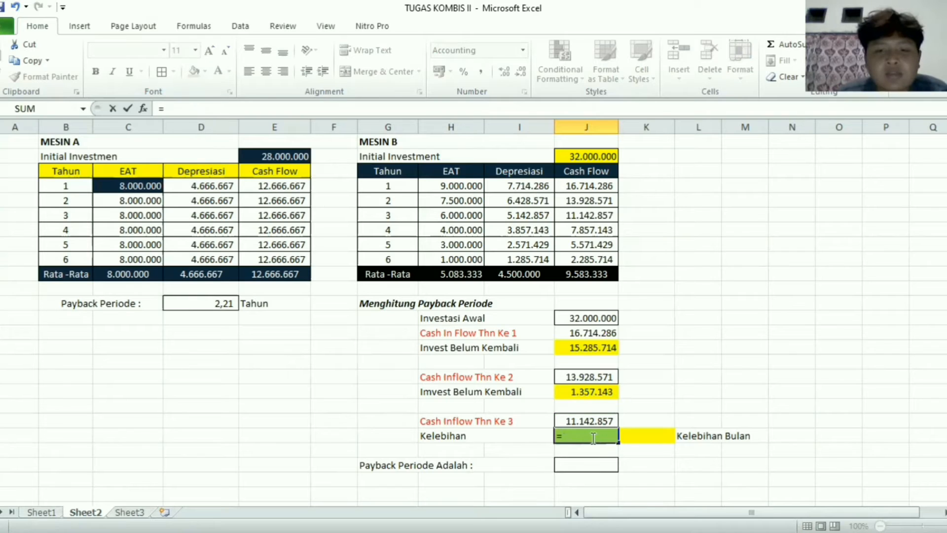
left_click(591, 388)
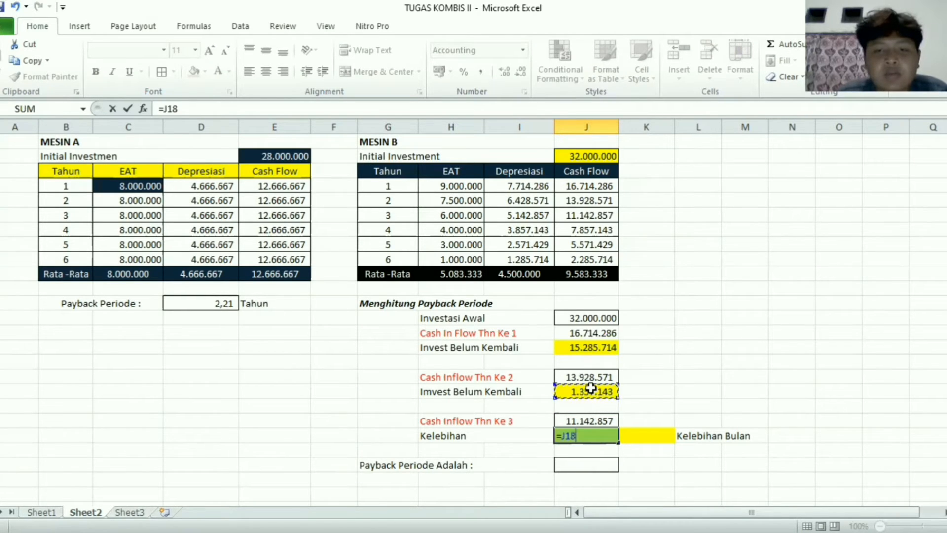
type("-")
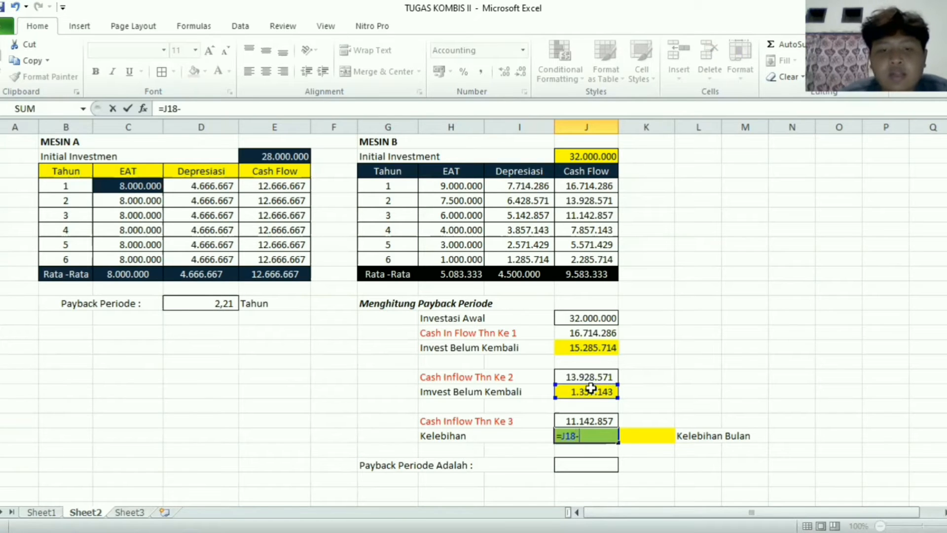
left_click(591, 416)
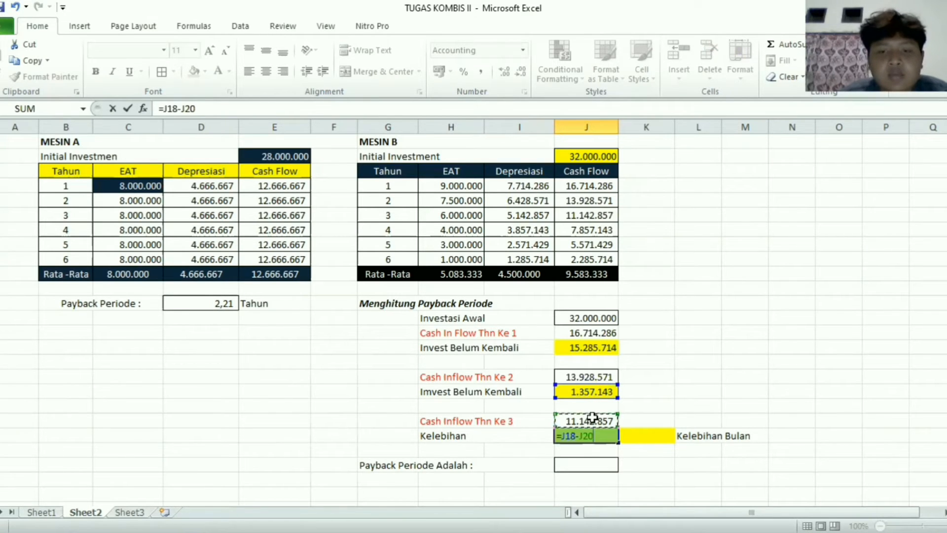
key("Return")
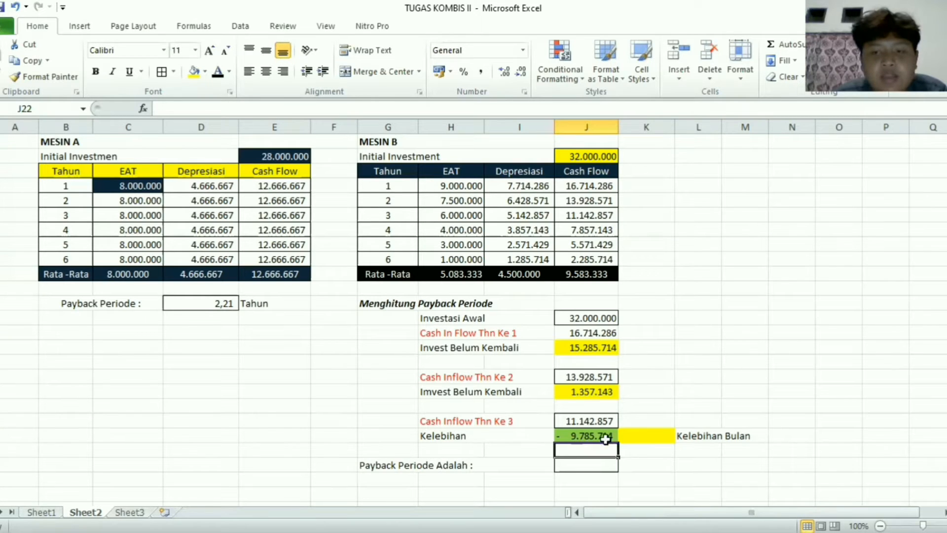
Step: Calculate Kelebihan Bulan in K21 with the formula =J21/J20*12
left_click(640, 438)
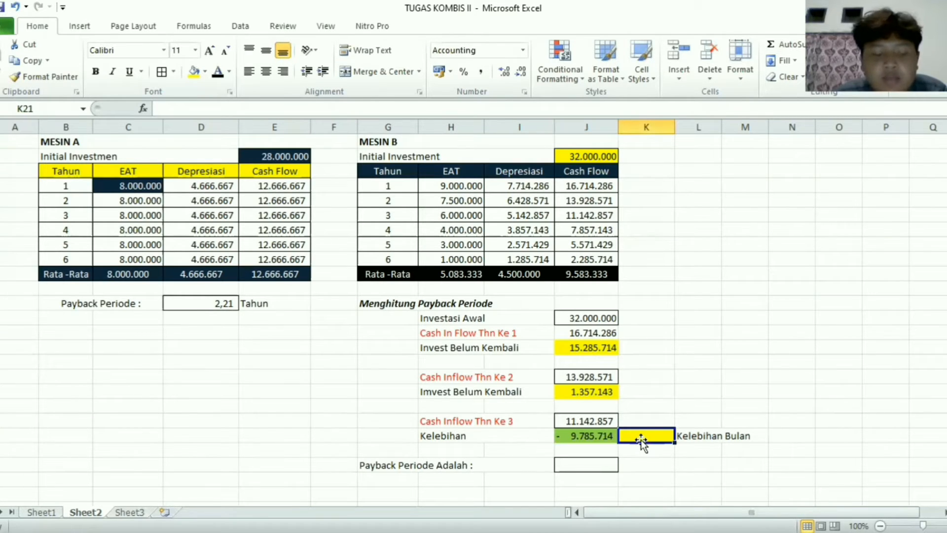
type("=")
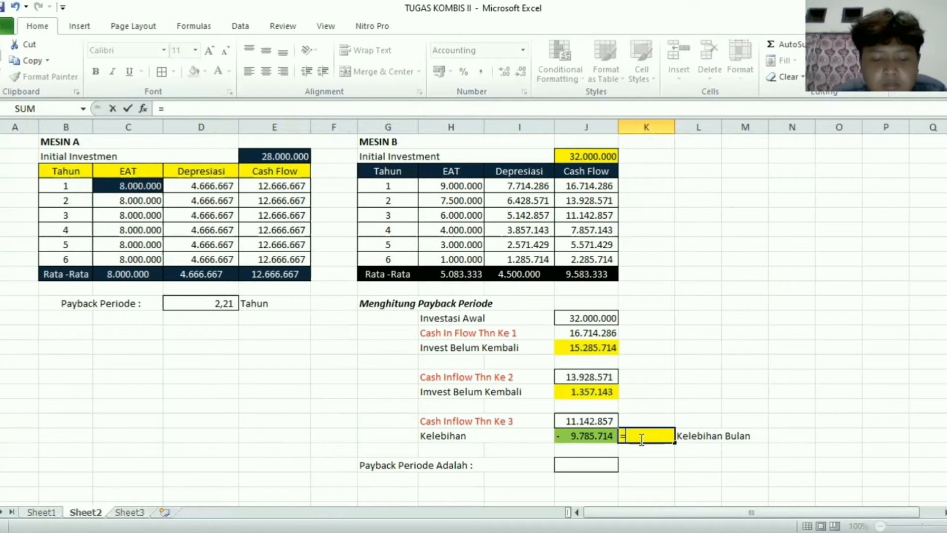
left_click(601, 435)
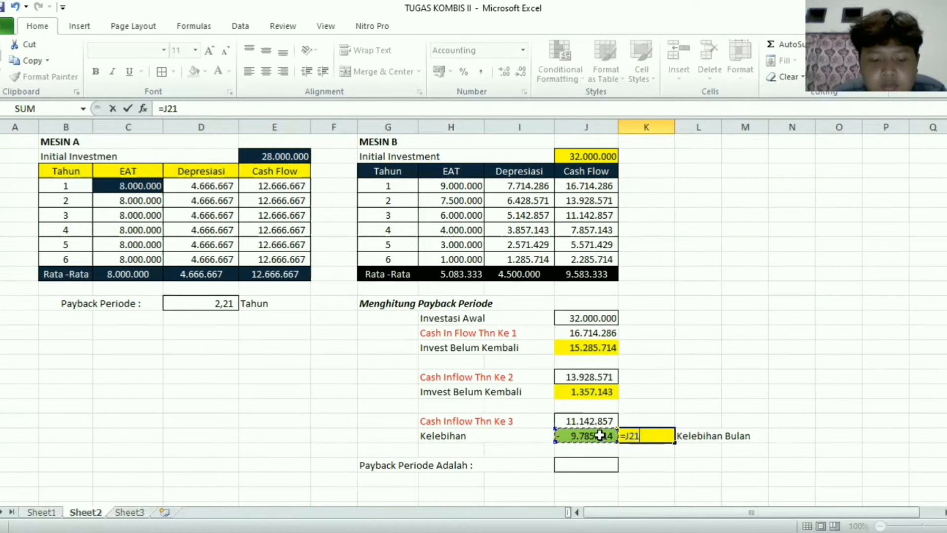
type("/")
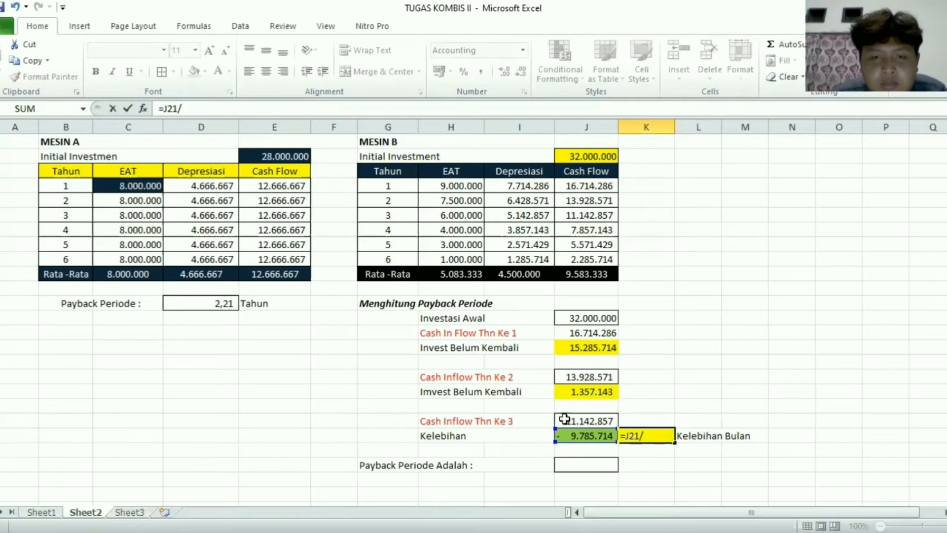
left_click(580, 423)
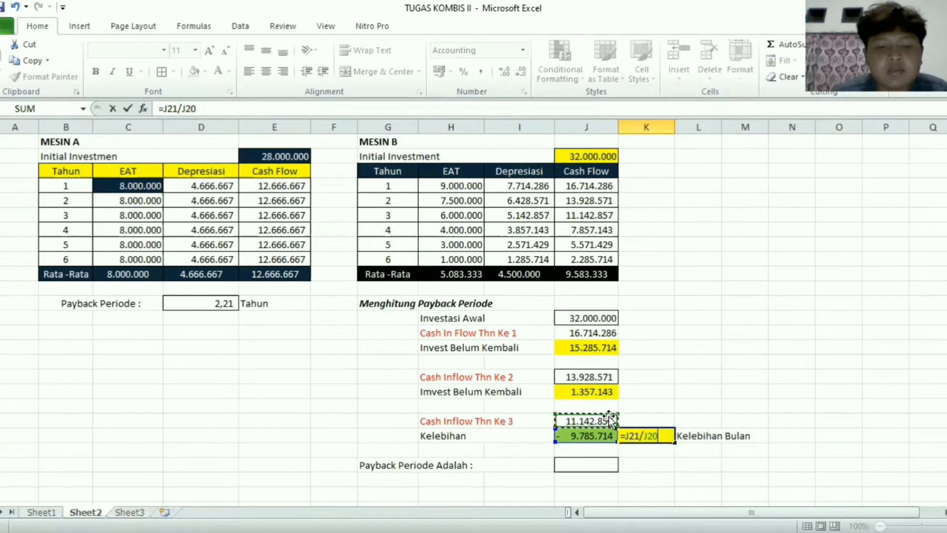
type("*")
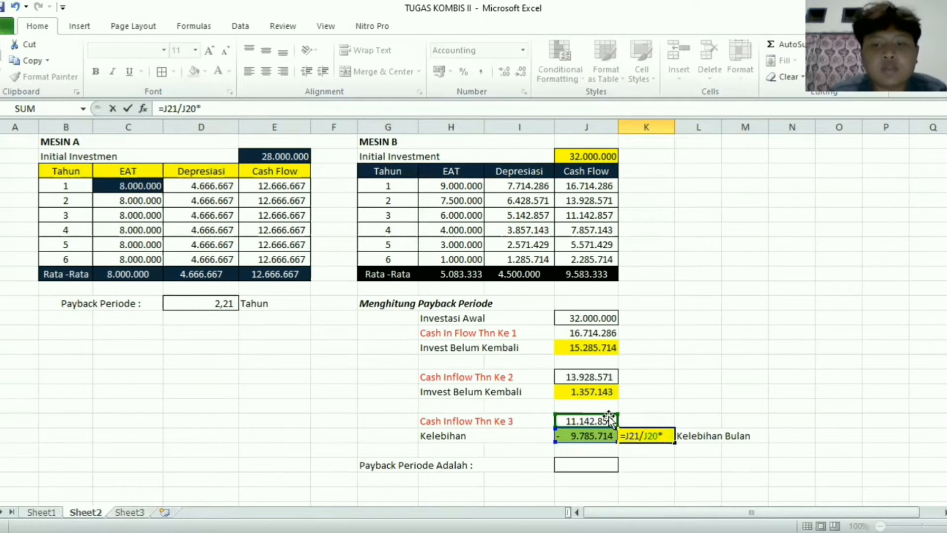
type("12")
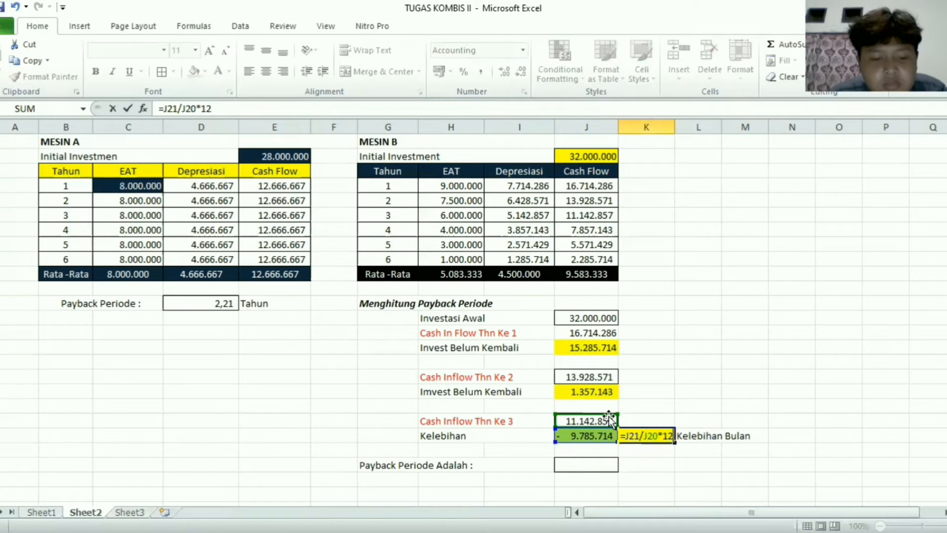
key("Return")
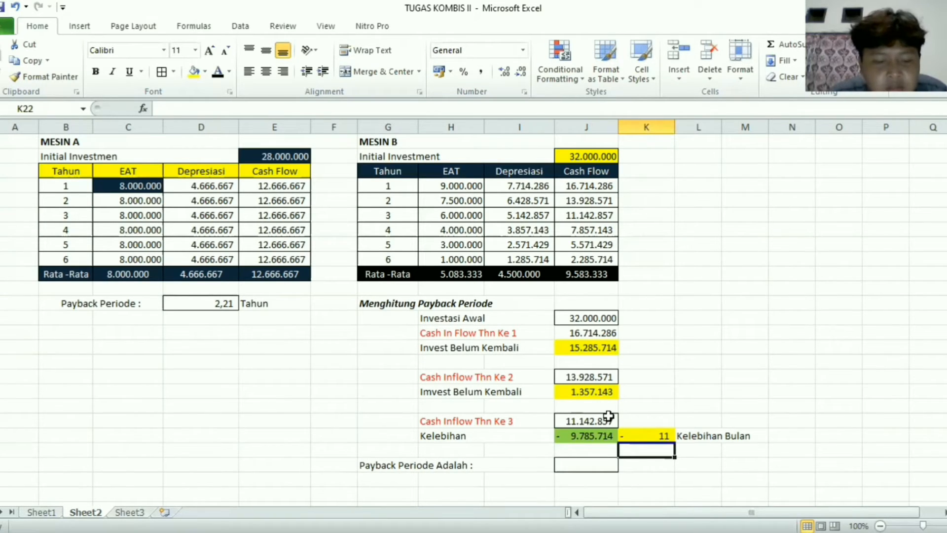
Step: Format the Kelebihan Bulan value in K21 to show two decimal places
left_click(651, 434)
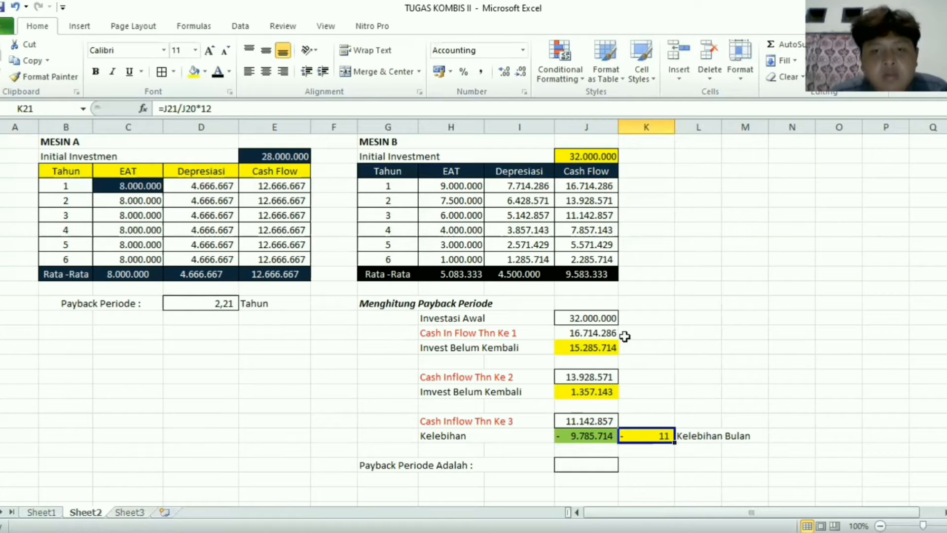
left_click(503, 71)
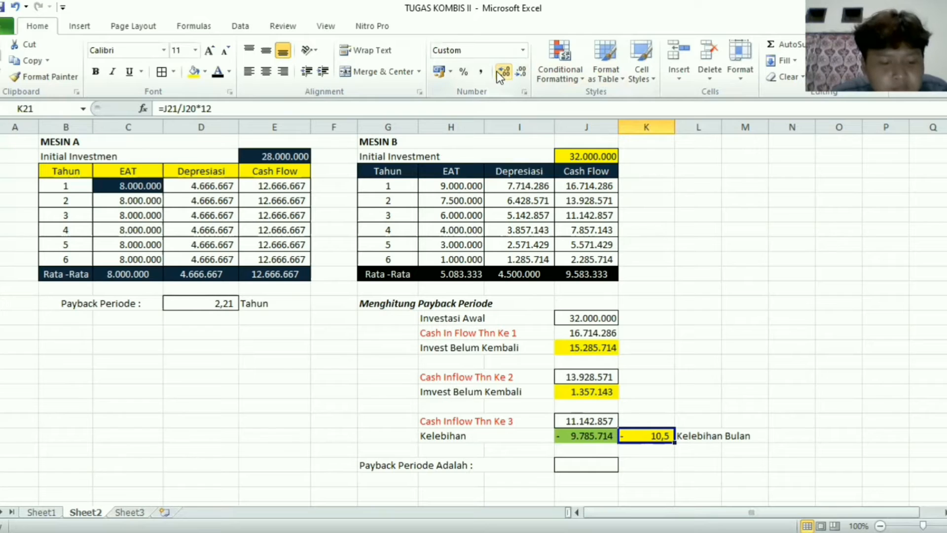
left_click(497, 74)
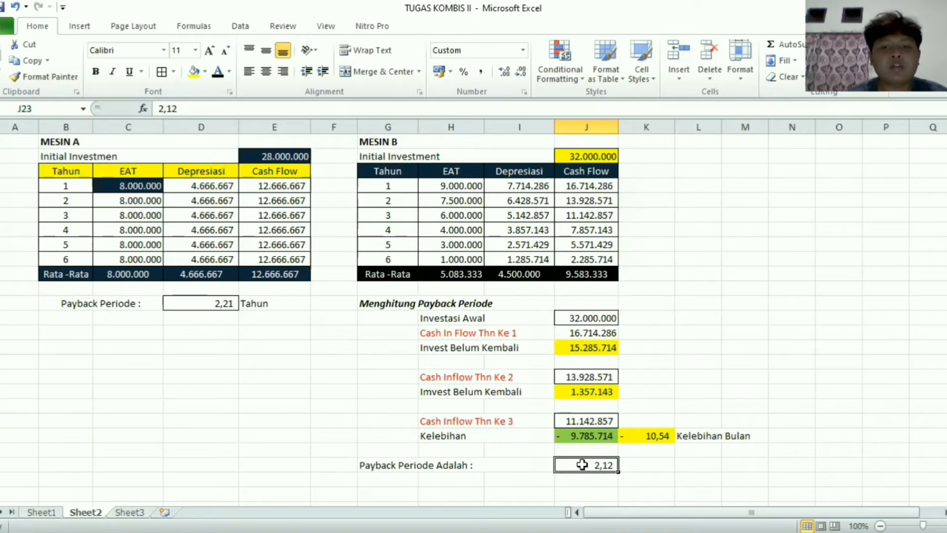
left_click(469, 389)
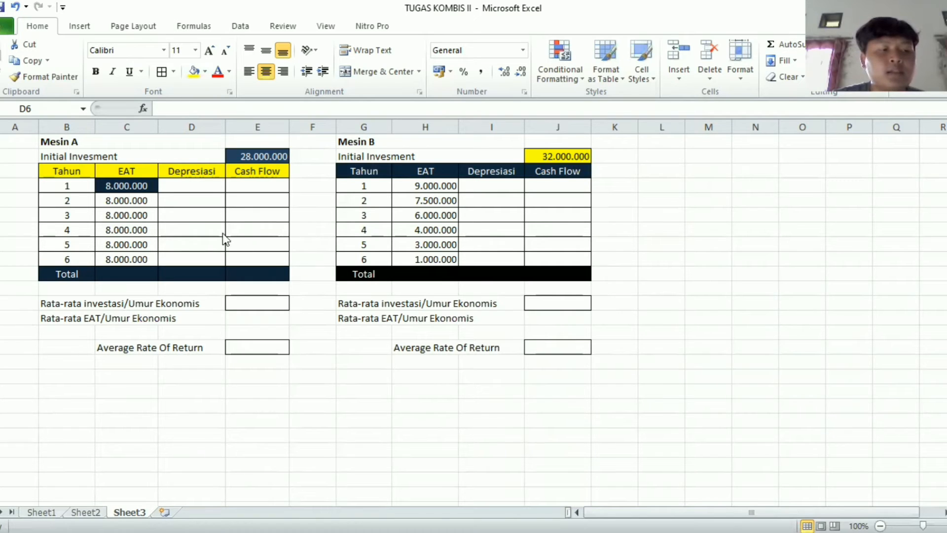
left_click(129, 198)
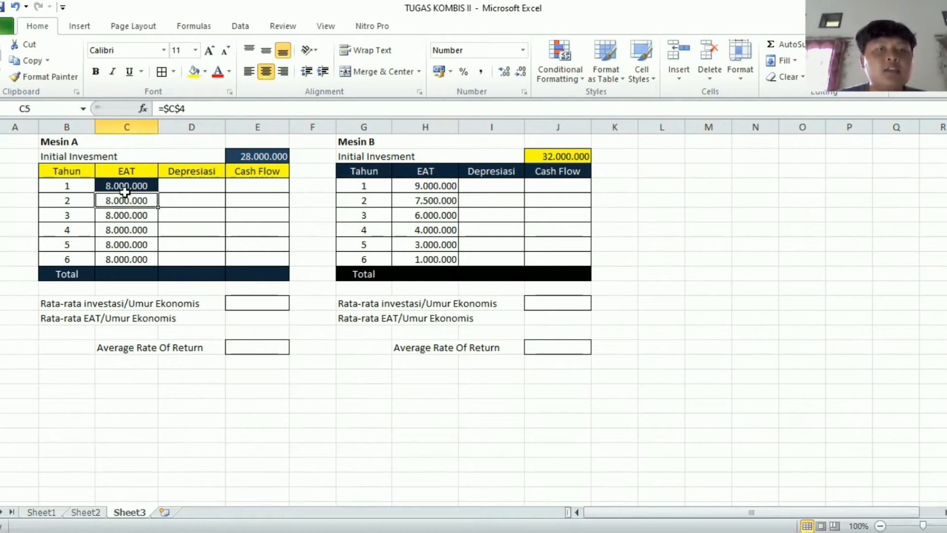
left_click_drag(126, 195, 191, 197)
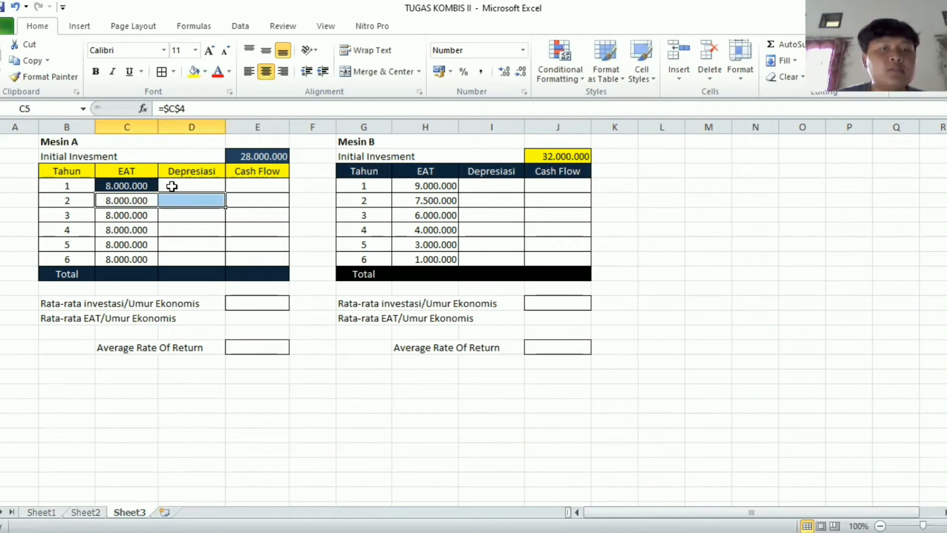
Step: Calculate Mesin A's year 1 Depresiasi in D4 with the straight-line formula =SLN($E$2;0;6)
left_click(170, 186)
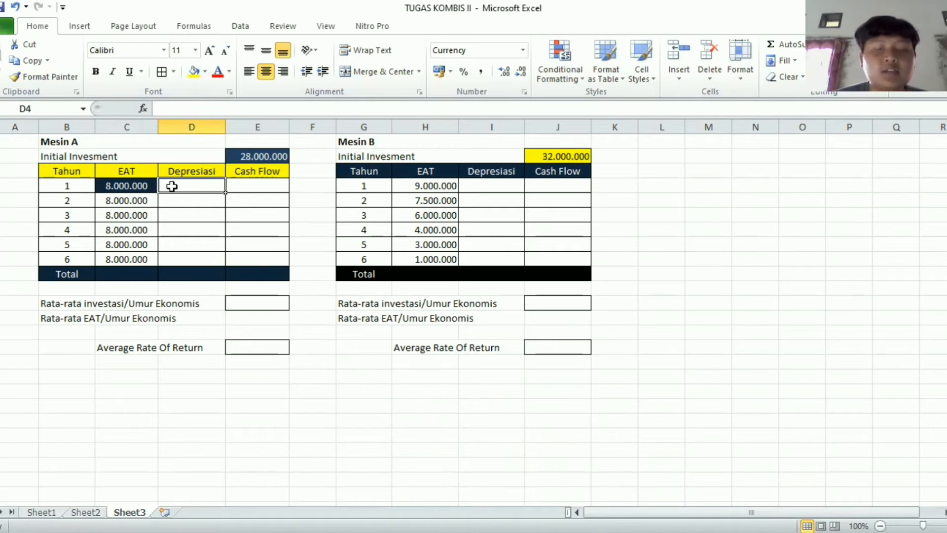
type("=")
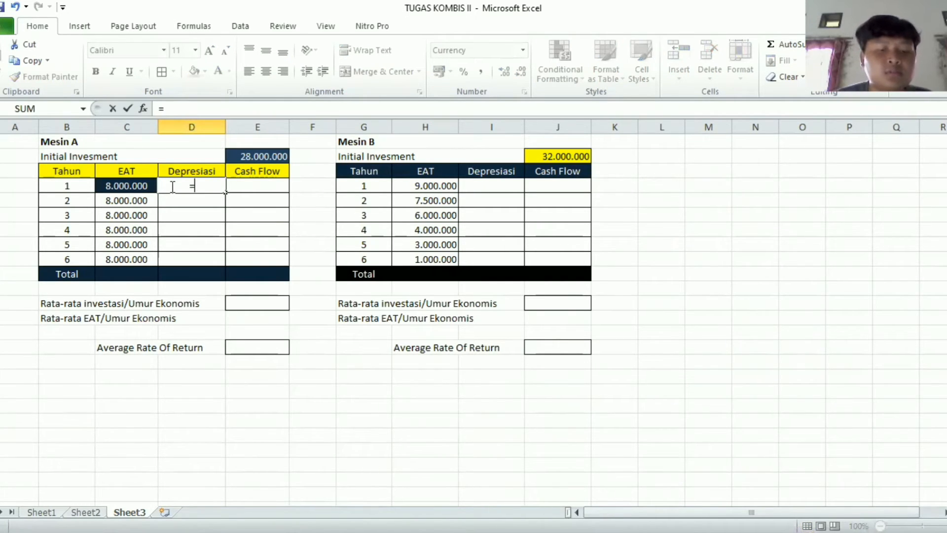
type("s")
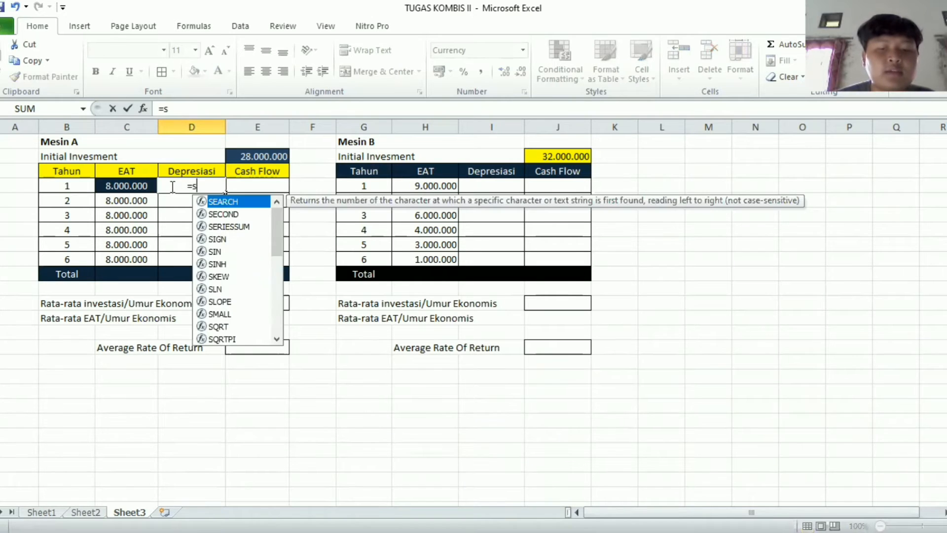
type("ln(")
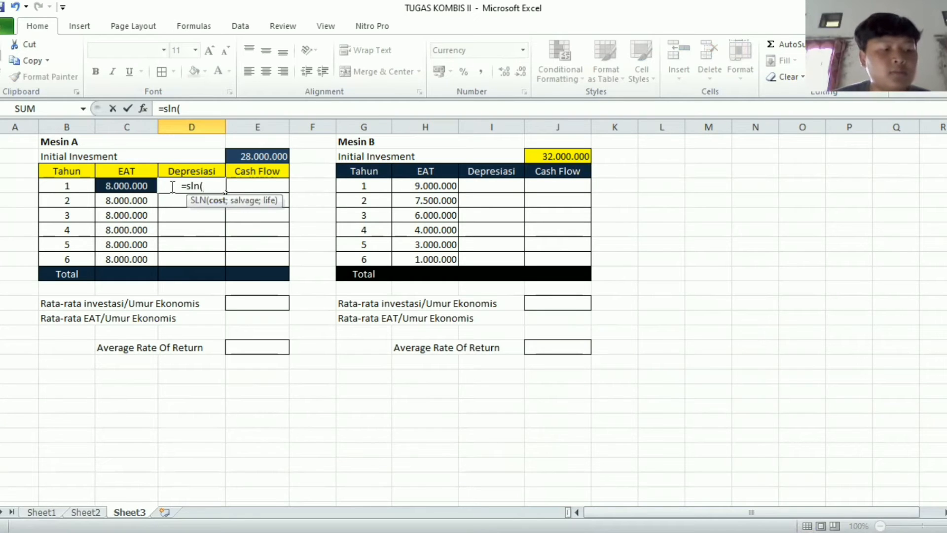
left_click(268, 156)
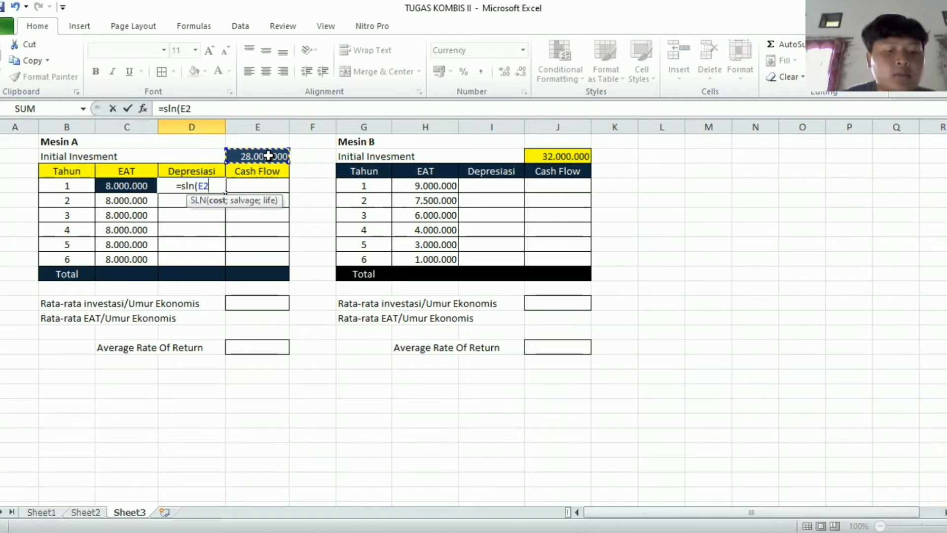
key("F4")
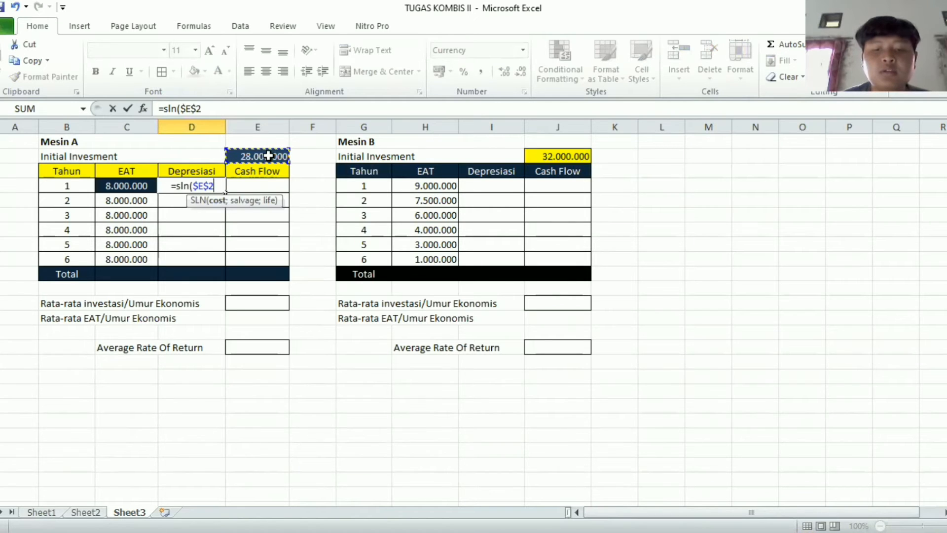
type(";0;")
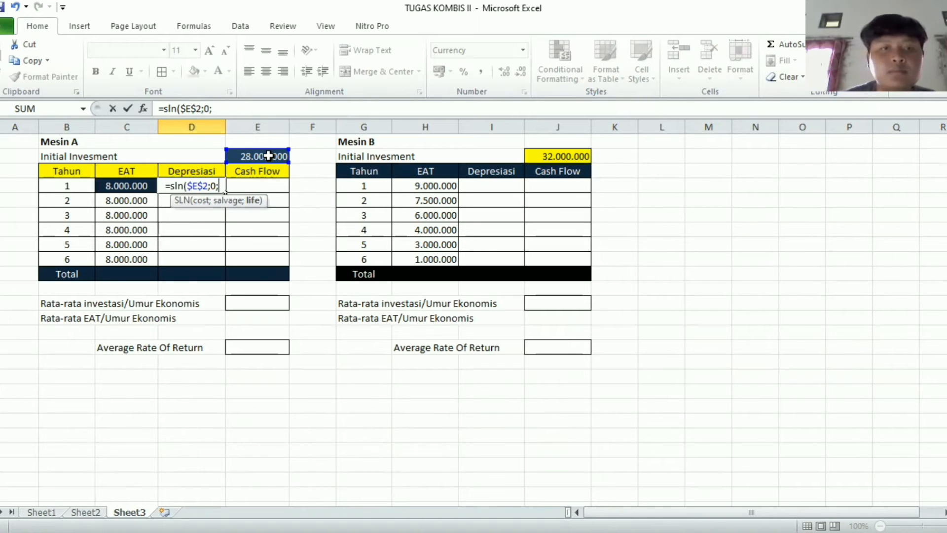
type("6")
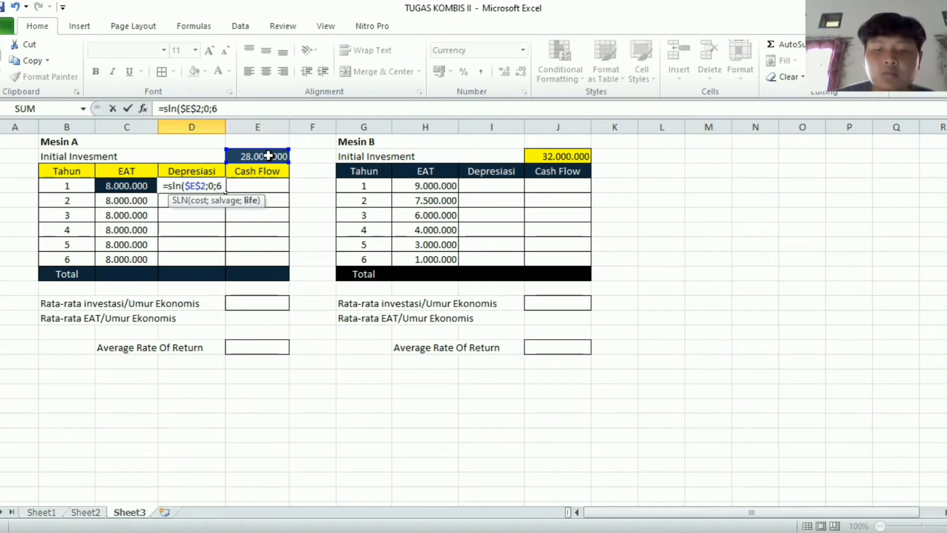
type("0")
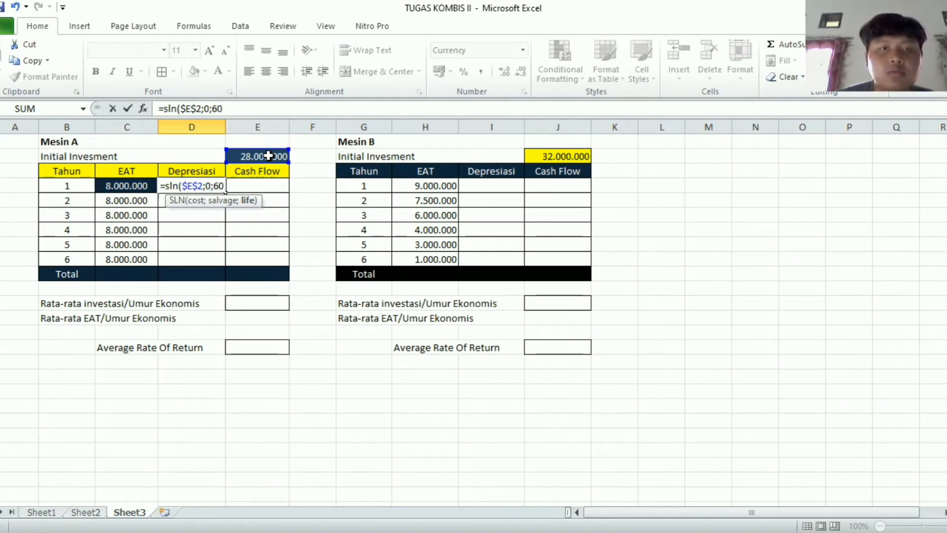
key("BackSpace")
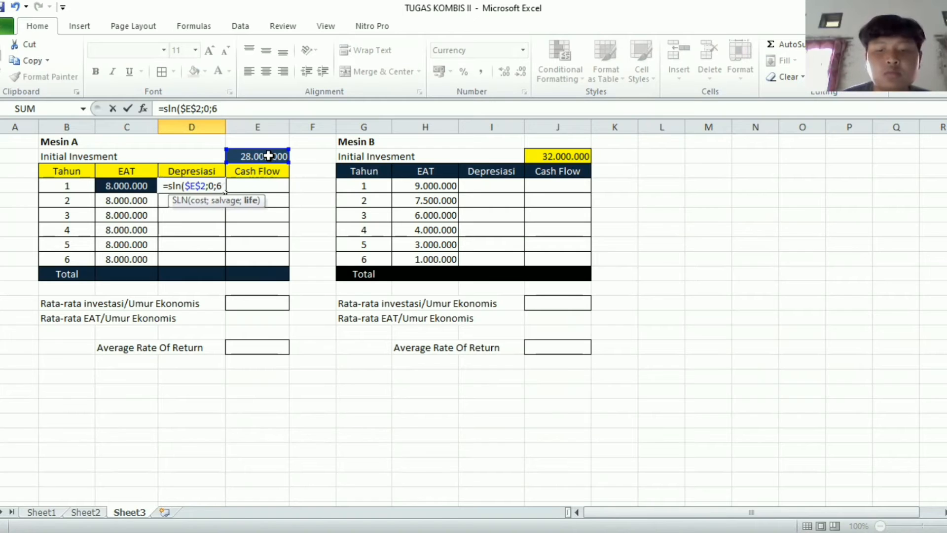
type(")")
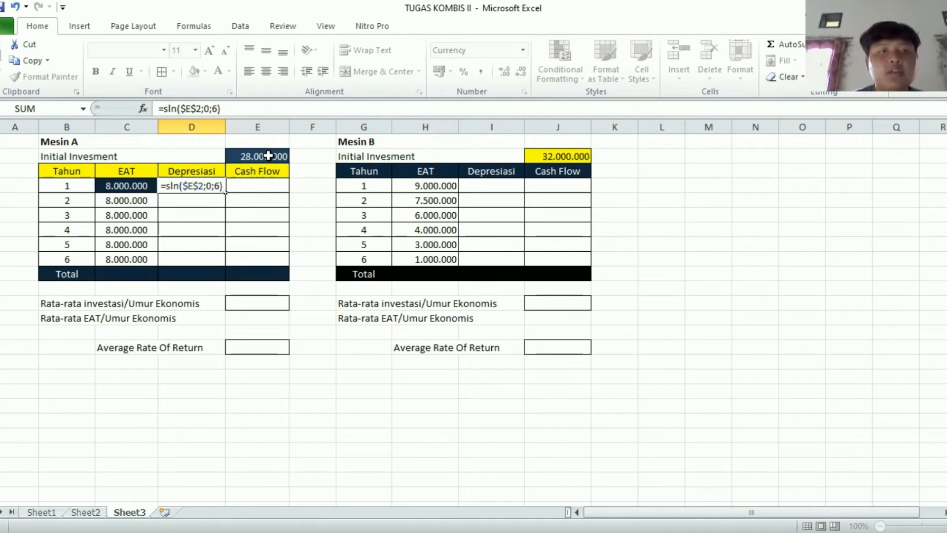
key("Return")
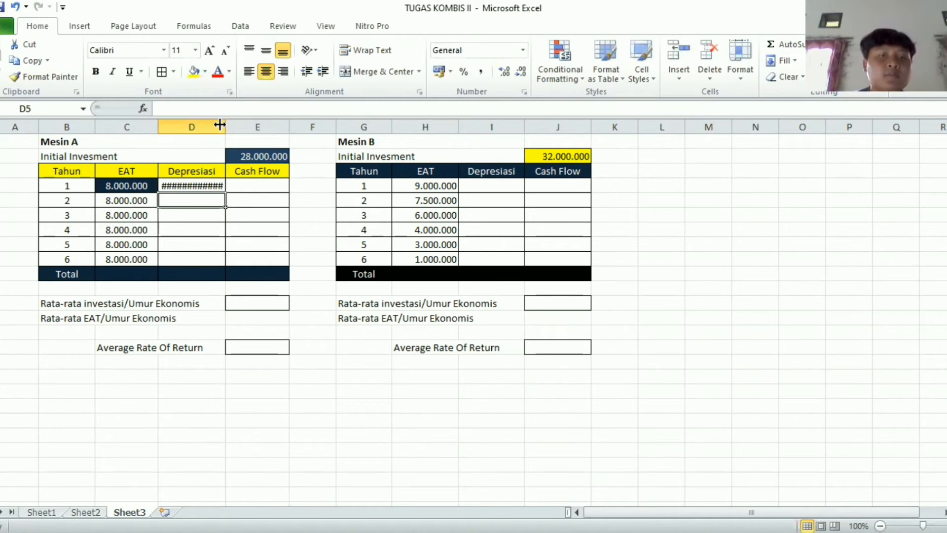
Step: Widen column D and fill the year 1 Depresiasi down through D9 in comma style without decimals
left_click_drag(220, 125, 239, 126)
left_click(217, 186)
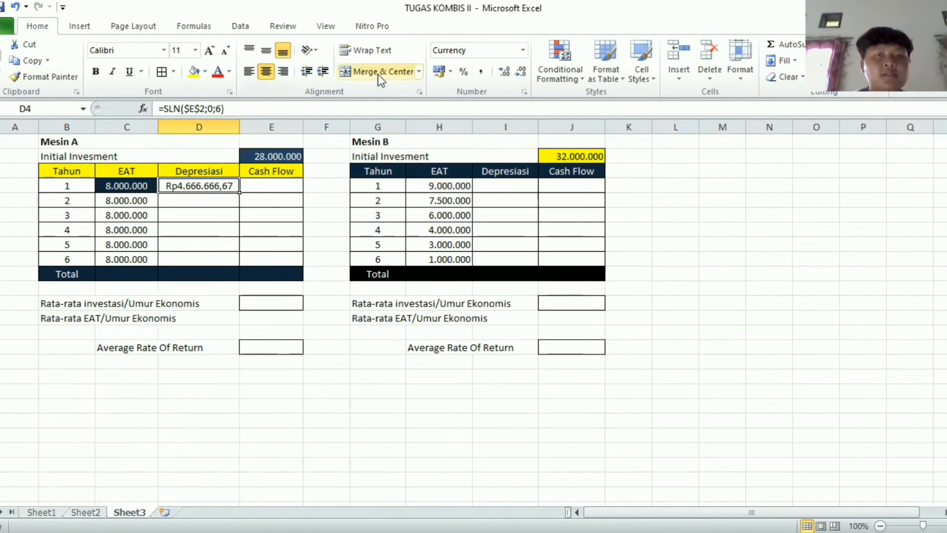
left_click(481, 74)
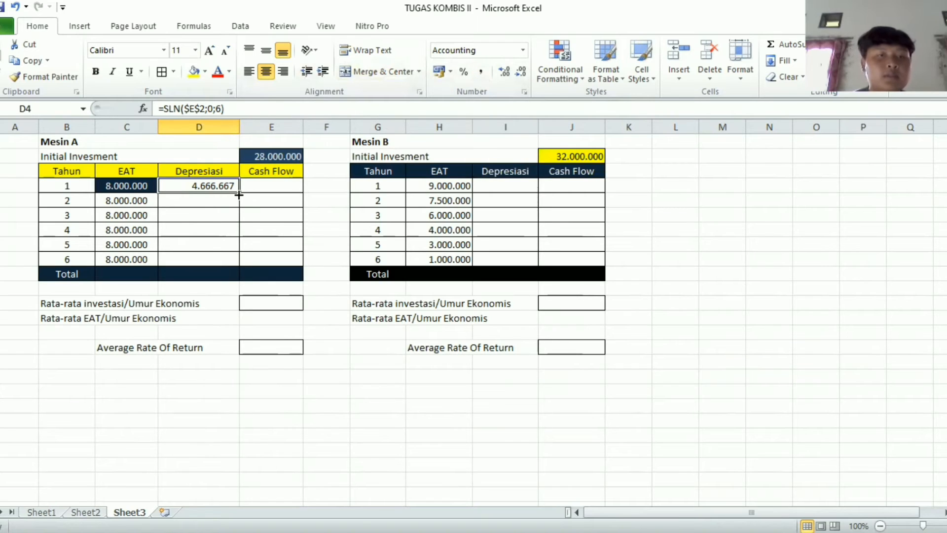
left_click_drag(238, 192, 236, 261)
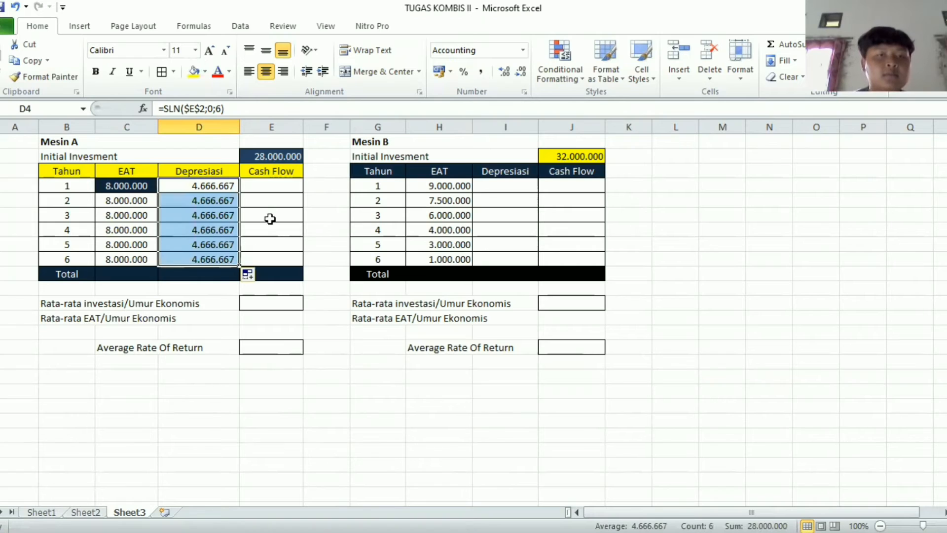
Step: Calculate Mesin A's year 1 Cash Flow in E4 as =C4+D4 and fill the formula down through E9
left_click(259, 185)
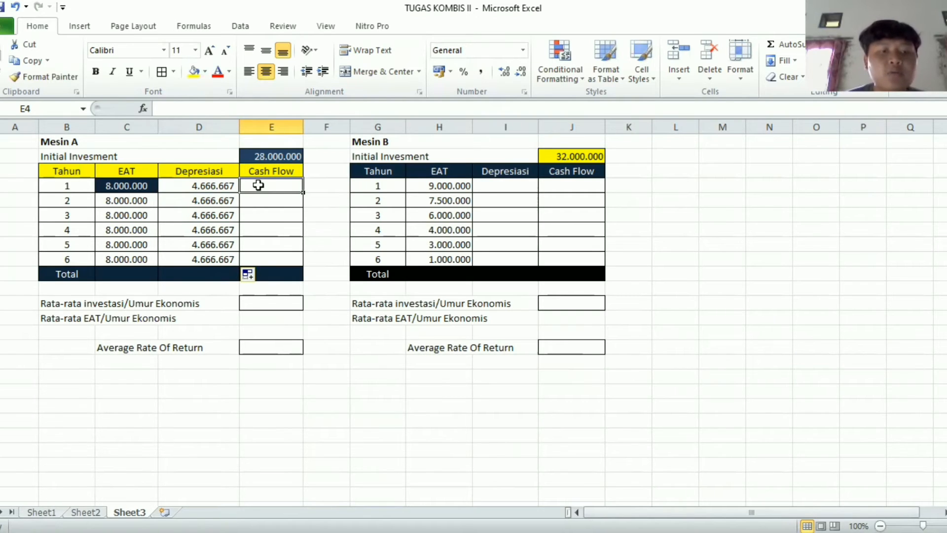
type("=")
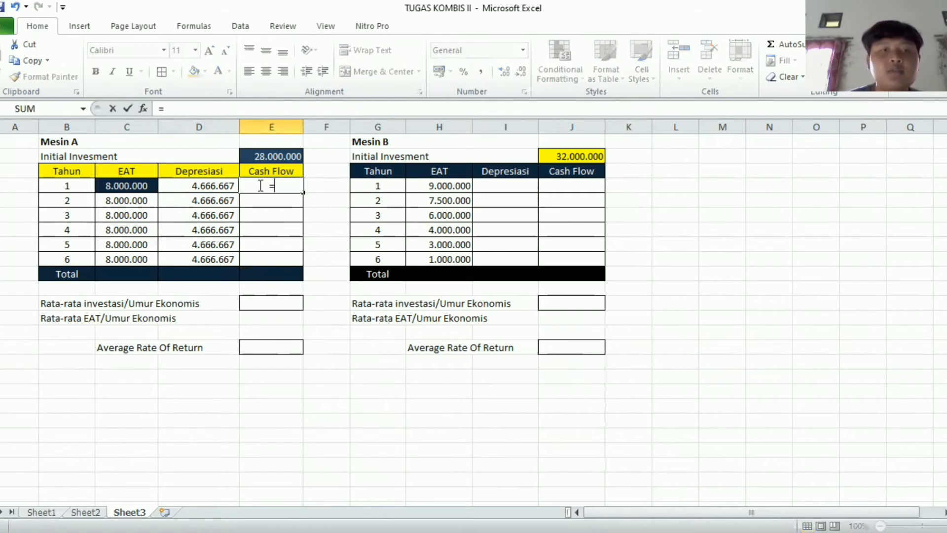
left_click(140, 187)
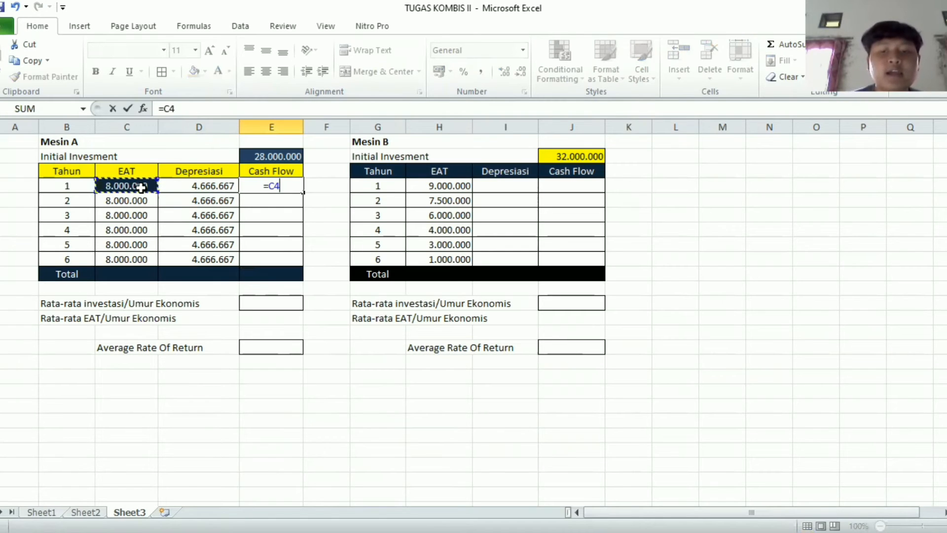
type("+")
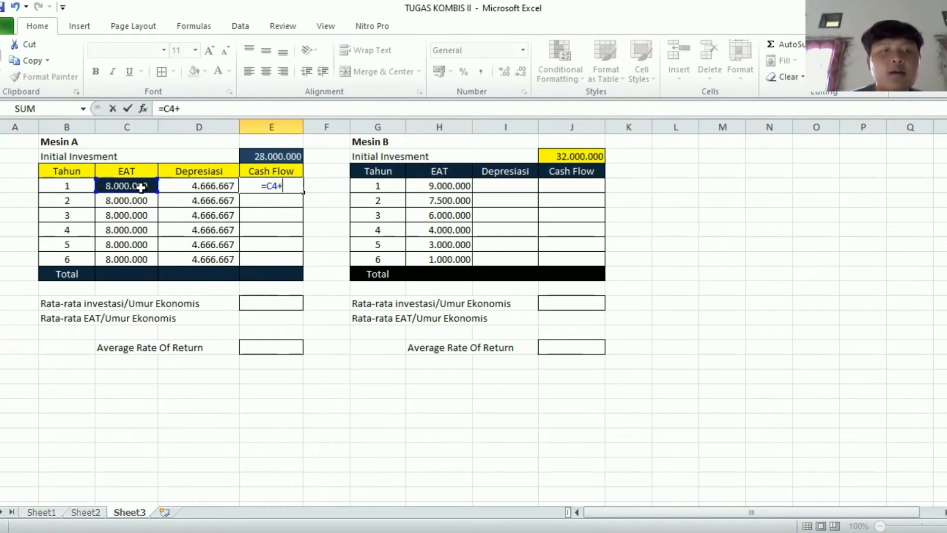
left_click(177, 186)
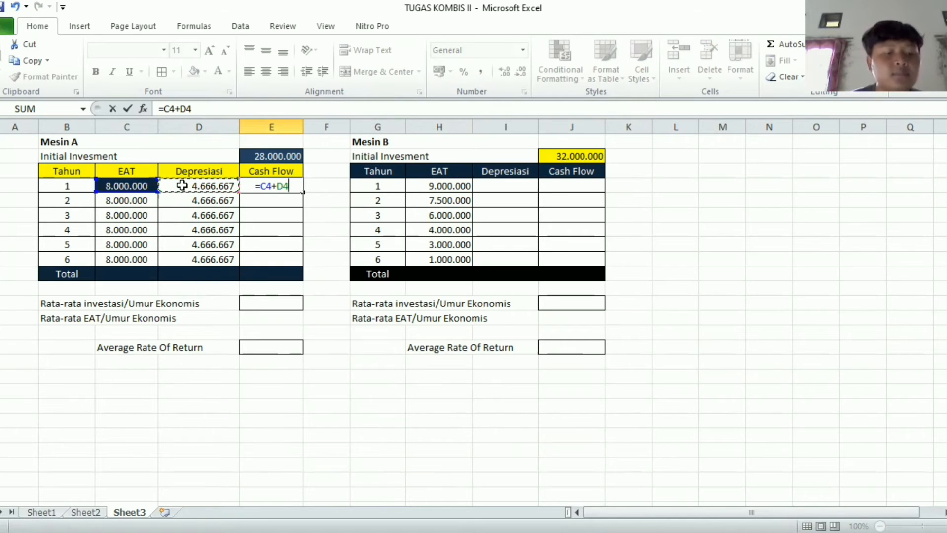
key("Return")
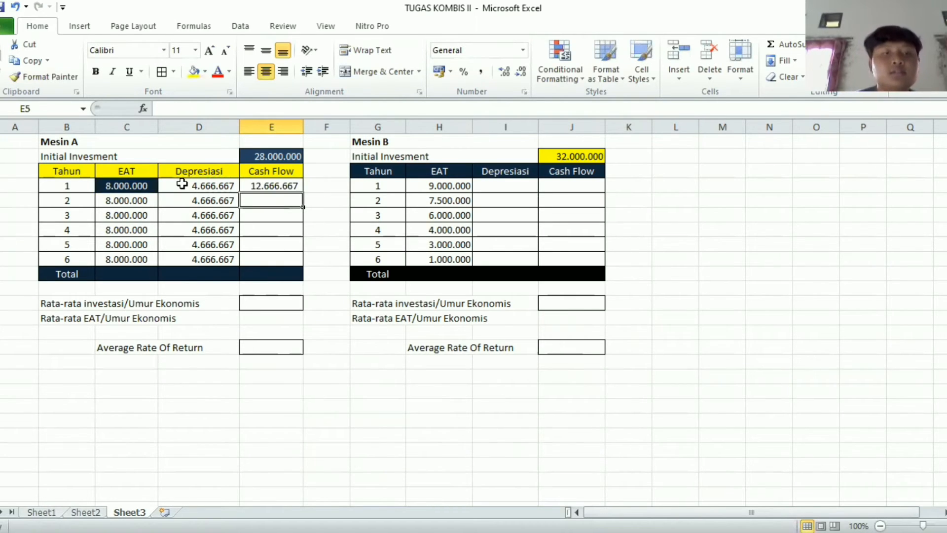
left_click(265, 184)
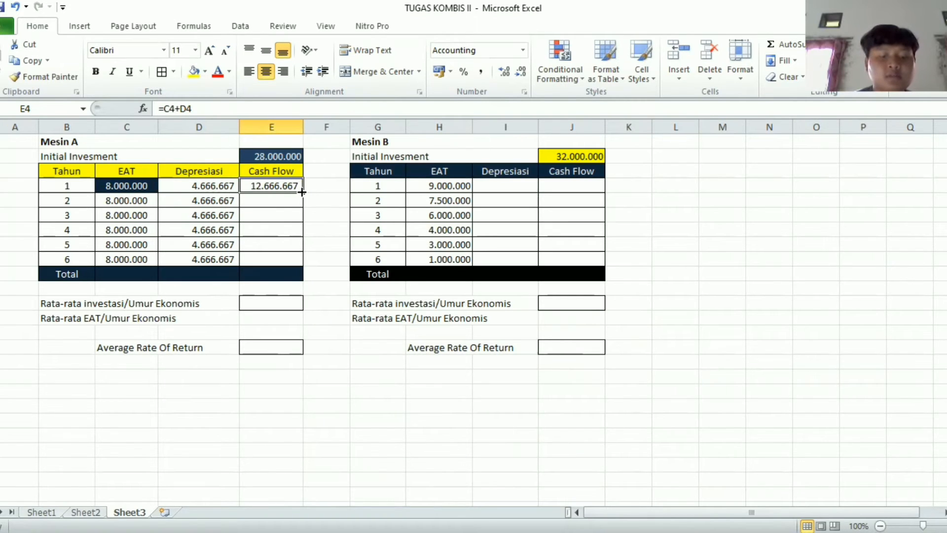
left_click_drag(302, 192, 299, 263)
left_click(326, 226)
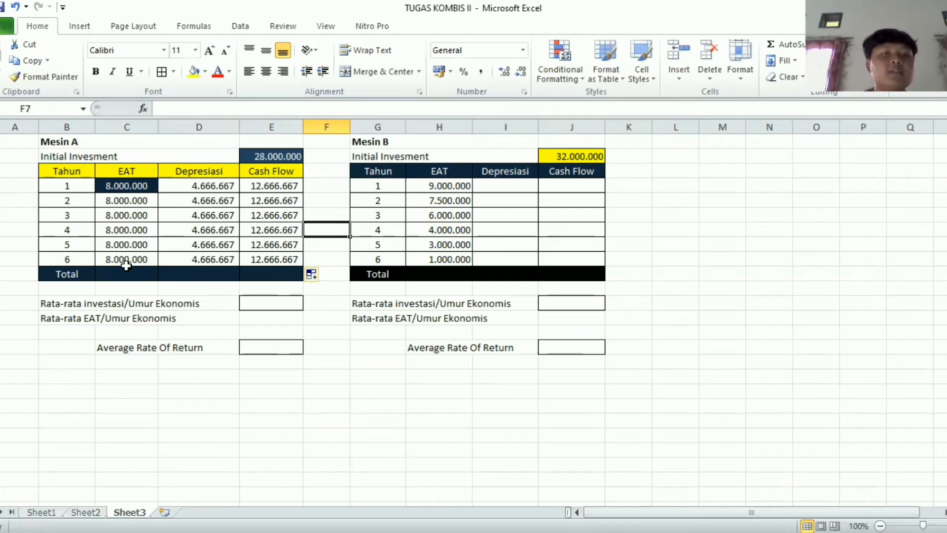
Step: Sum Mesin A's EAT, Depresiasi and Cash Flow columns in the Total row, cells C10 to E10
left_click(113, 274)
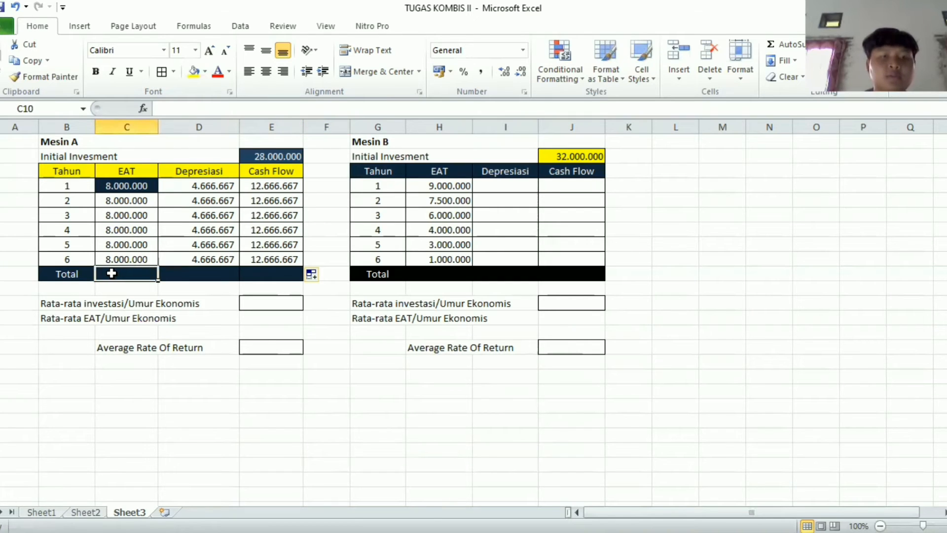
left_click_drag(131, 274, 256, 279)
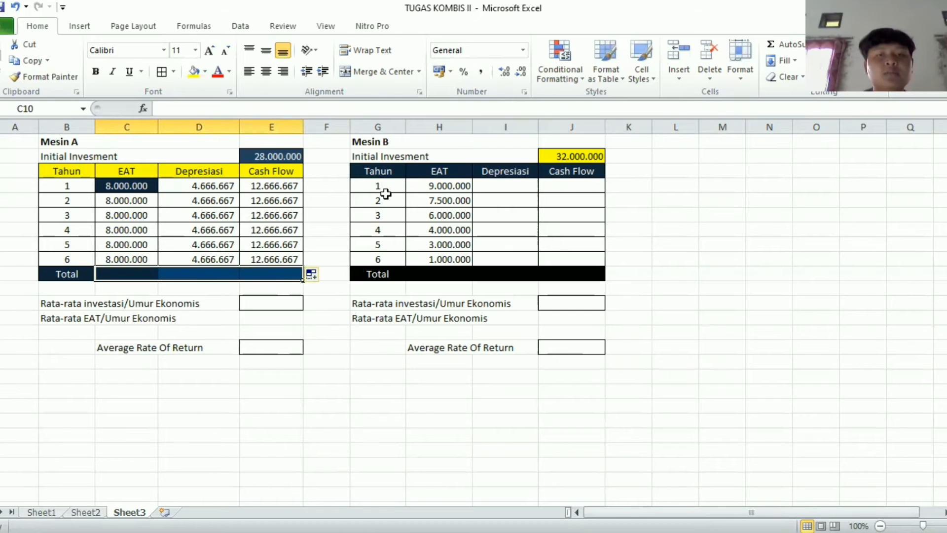
left_click(788, 44)
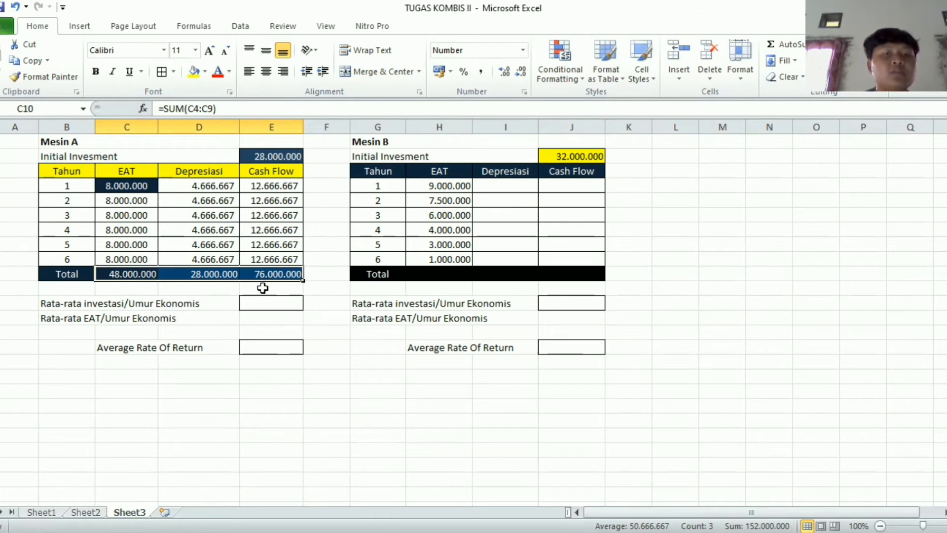
left_click(217, 290)
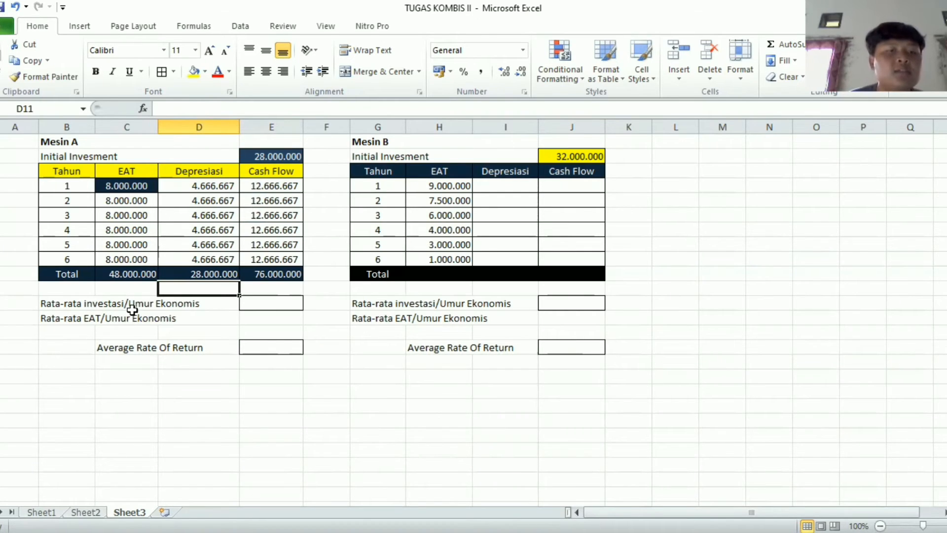
Step: Calculate Mesin A's Rata-rata investasi/Umur Ekonomis in E12 with the formula =E2/B9
left_click(261, 303)
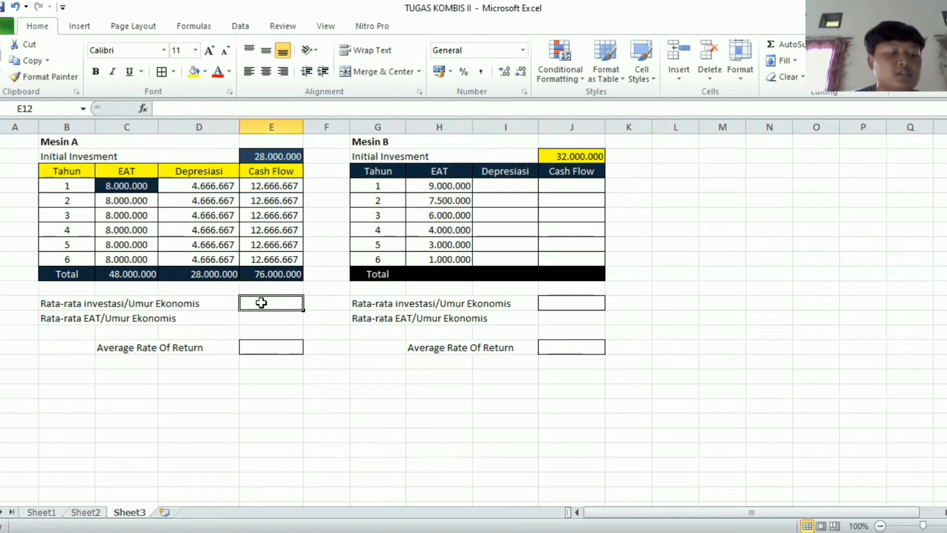
type("=")
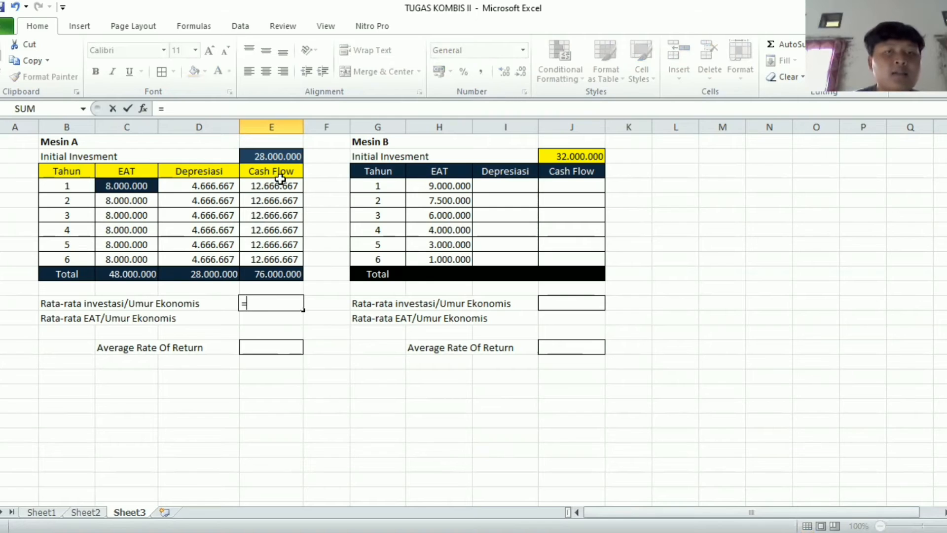
left_click(272, 153)
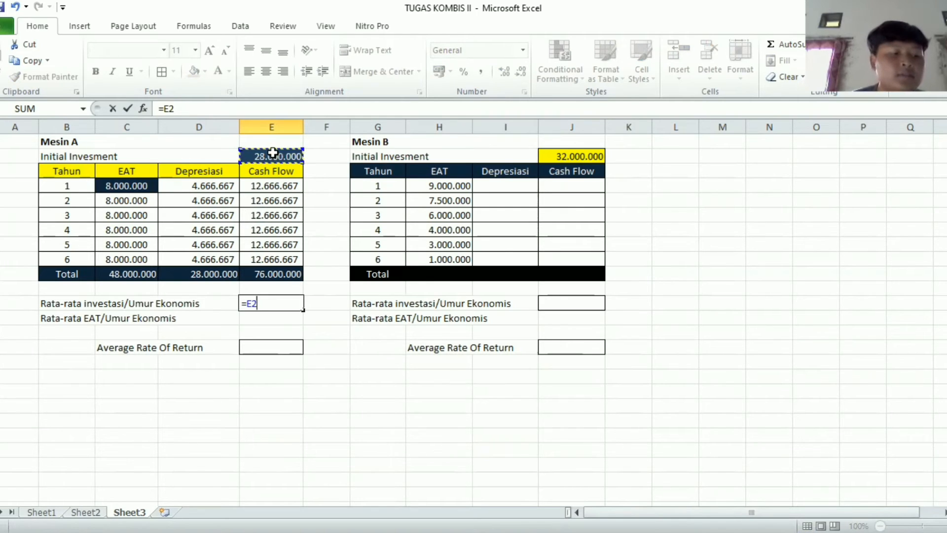
type("/")
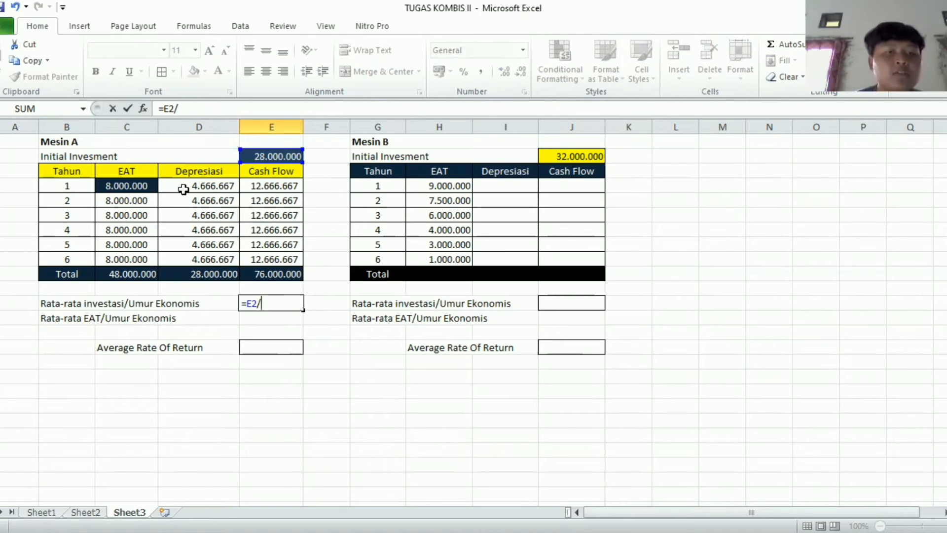
left_click(83, 258)
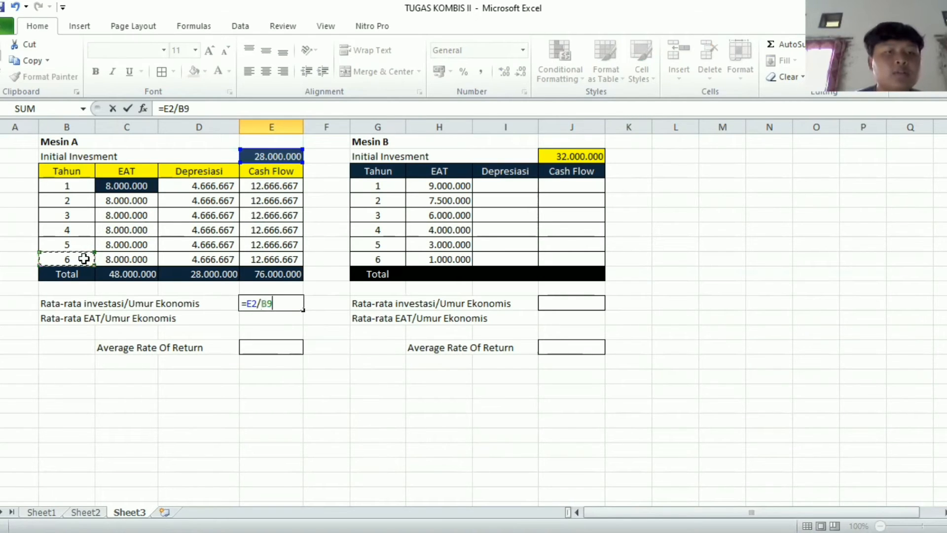
key("Return")
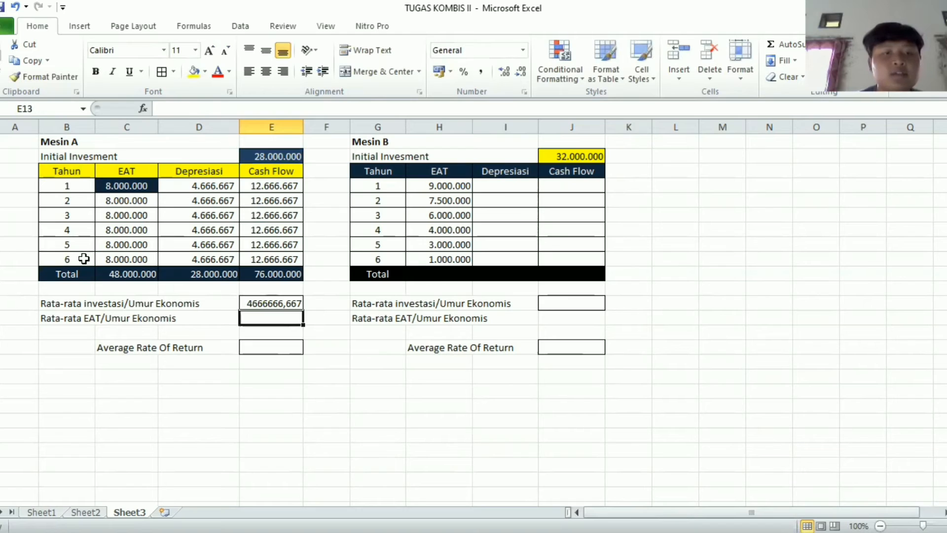
Step: Format Mesin A's Rata-rata investasi/Umur Ekonomis value in E12 in comma style without decimals
left_click(261, 303)
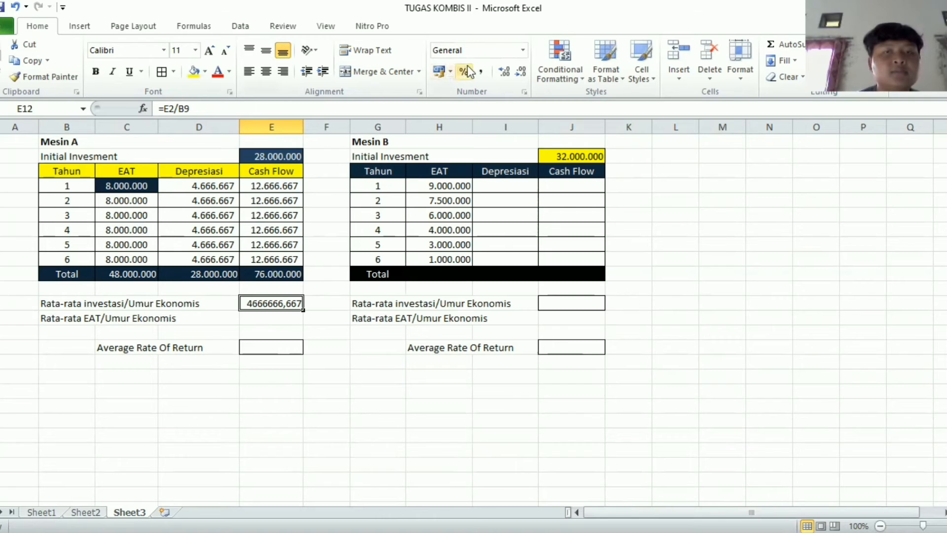
left_click(505, 74)
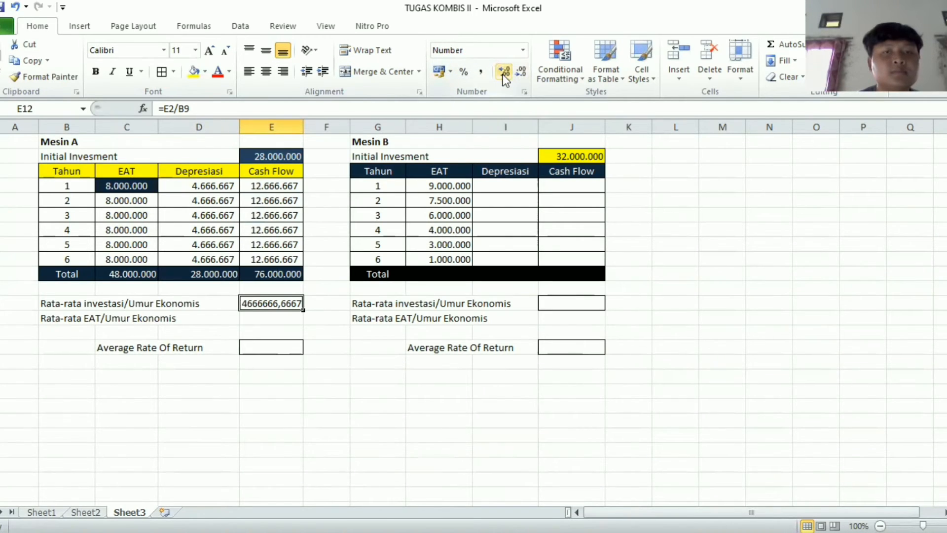
left_click(521, 74)
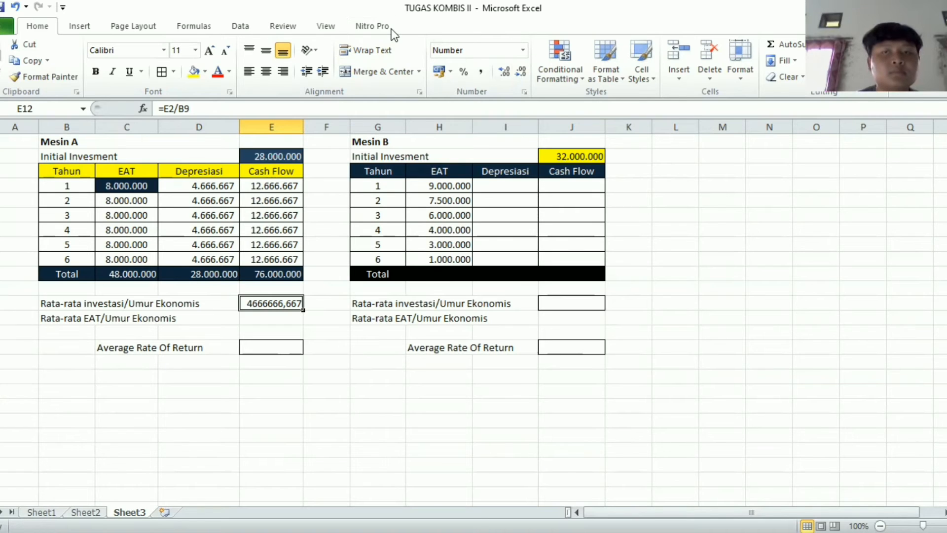
left_click(481, 74)
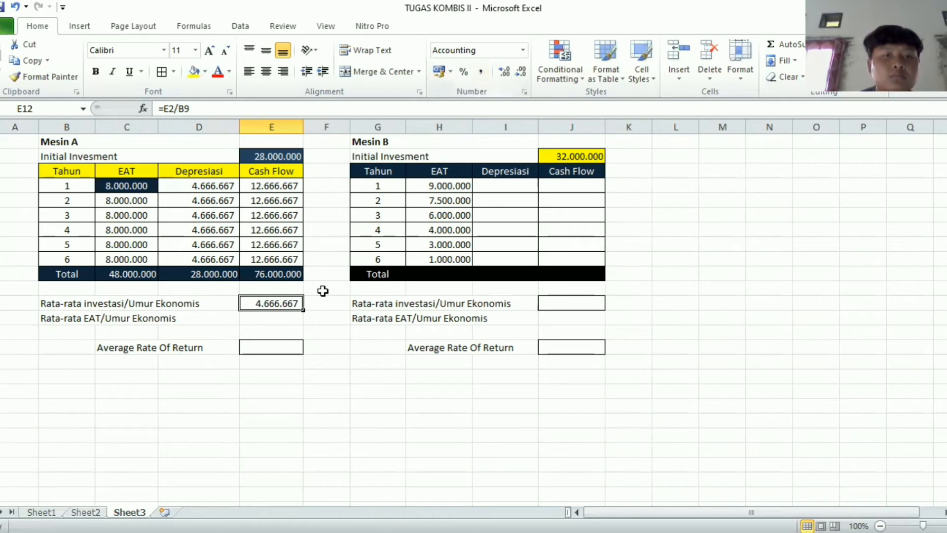
left_click(277, 315)
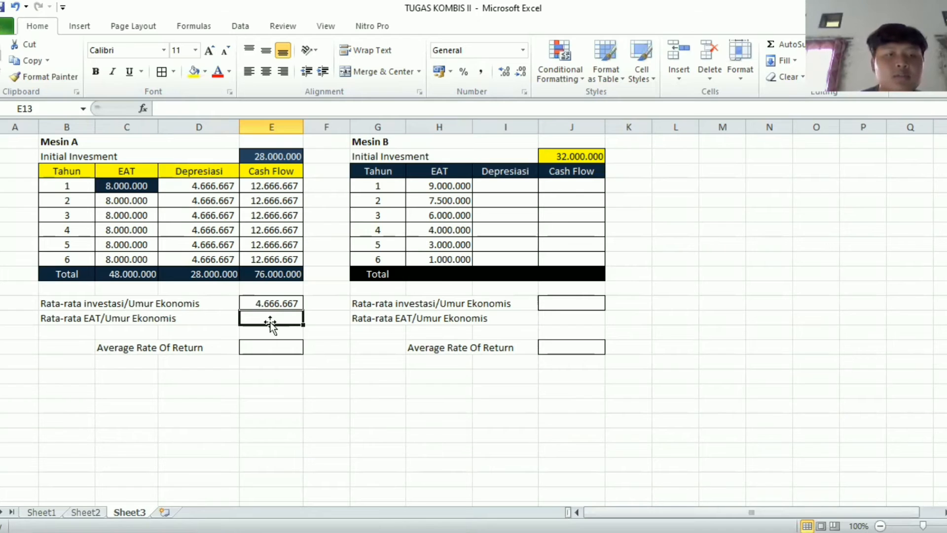
type("=")
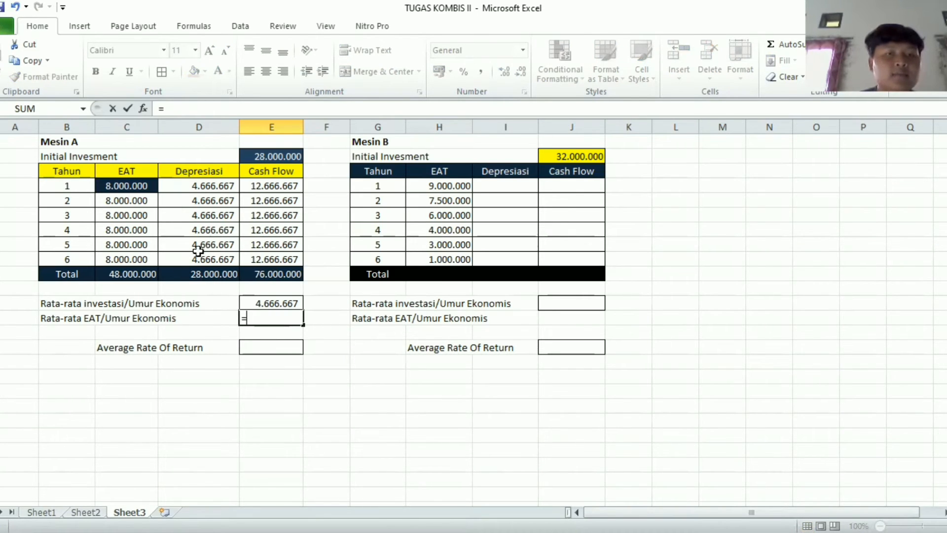
left_click(146, 275)
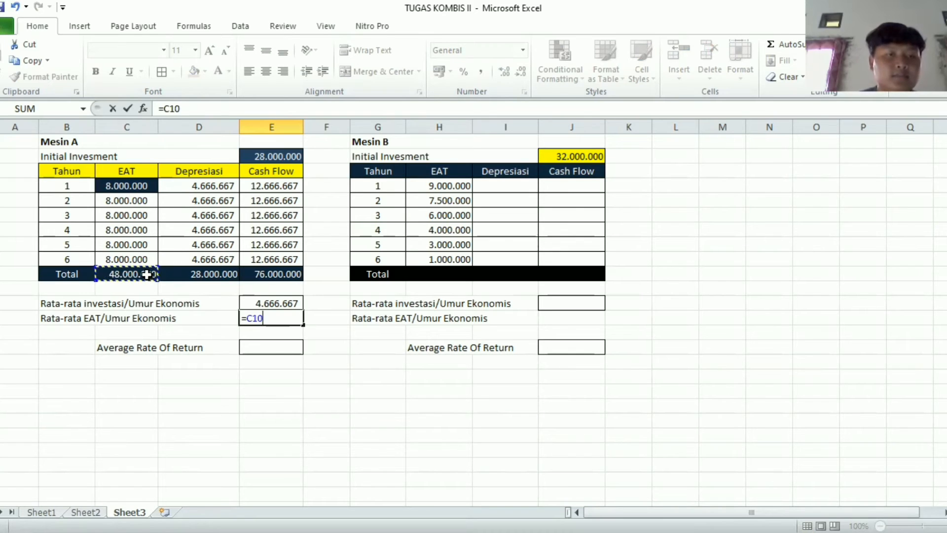
left_click(62, 260)
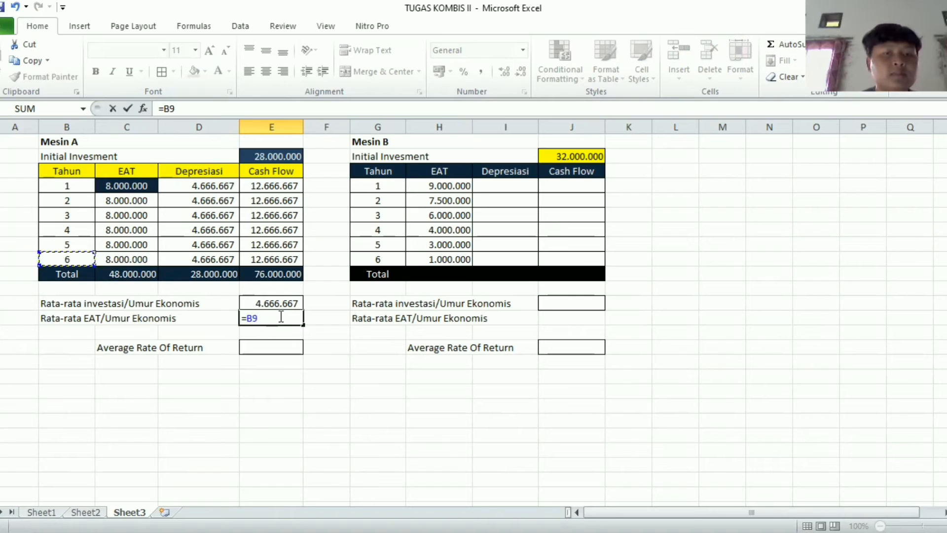
key("BackSpace")
key("BackSpace")
key("Escape")
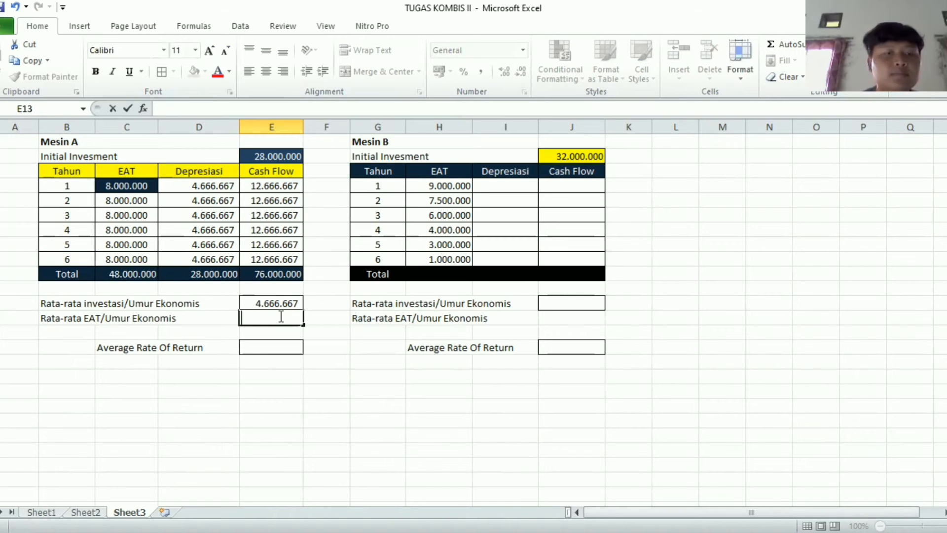
Step: Calculate Mesin A's Rata-rata EAT/Umur Ekonomis in E13 as =C10/B9 and format it in comma style
type("=")
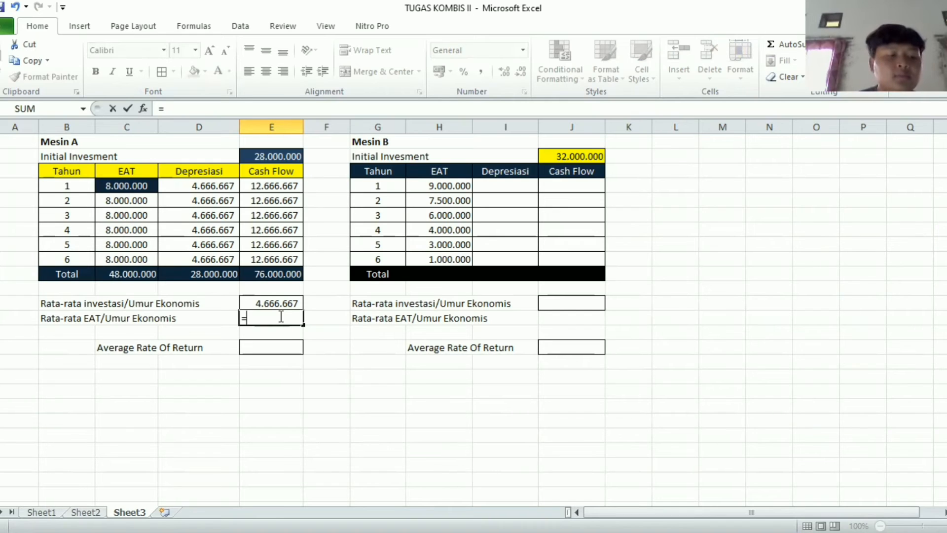
left_click(135, 271)
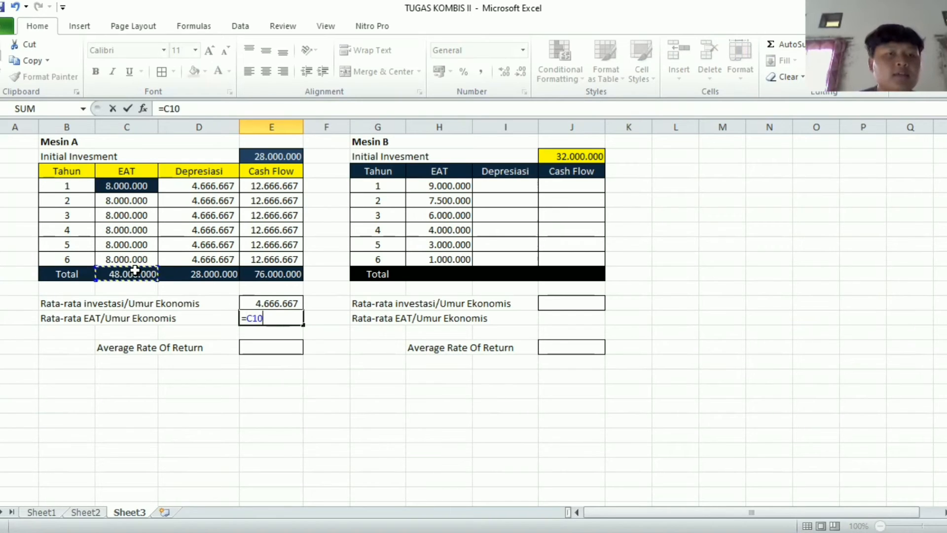
type("/")
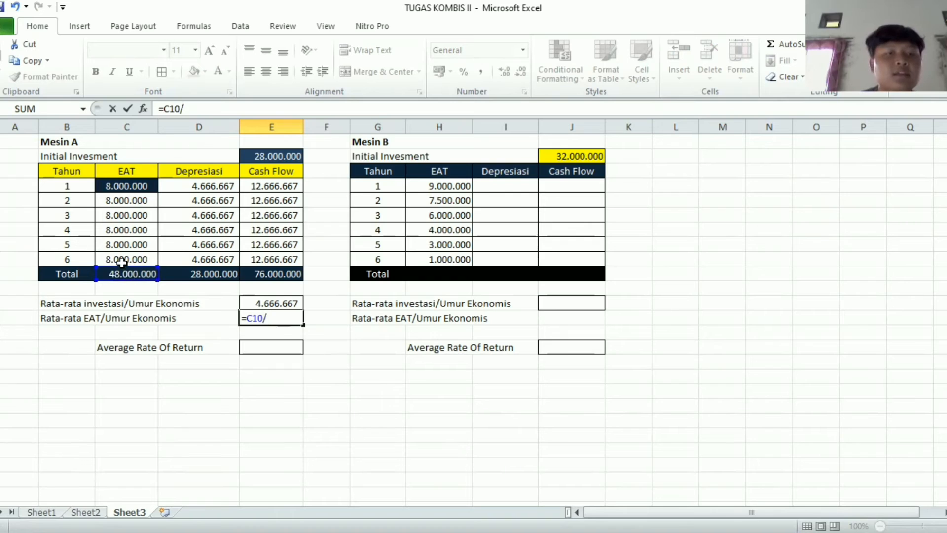
left_click(65, 258)
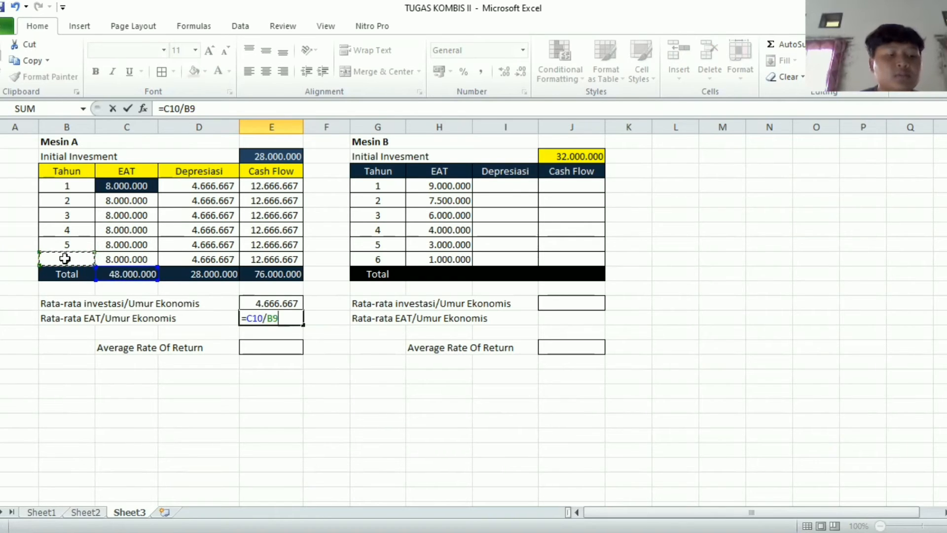
key("Return")
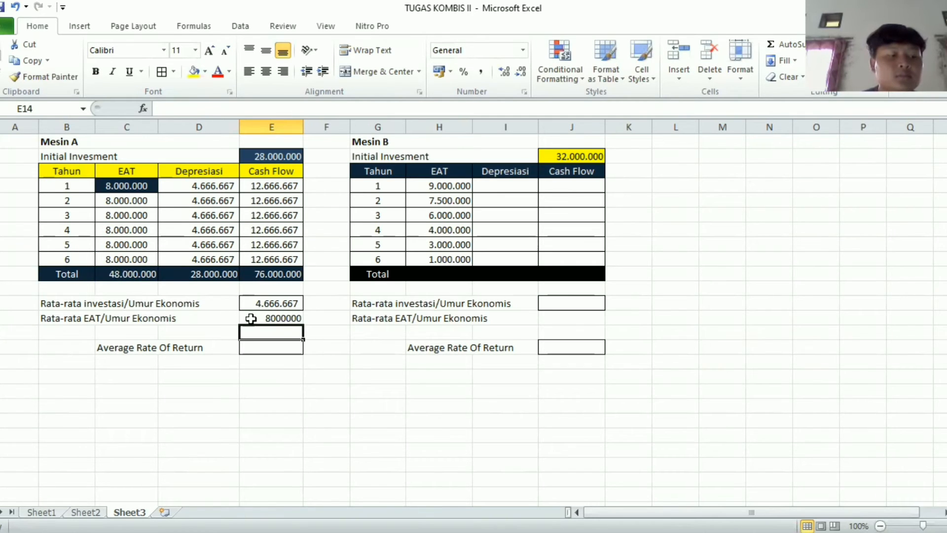
left_click(271, 317)
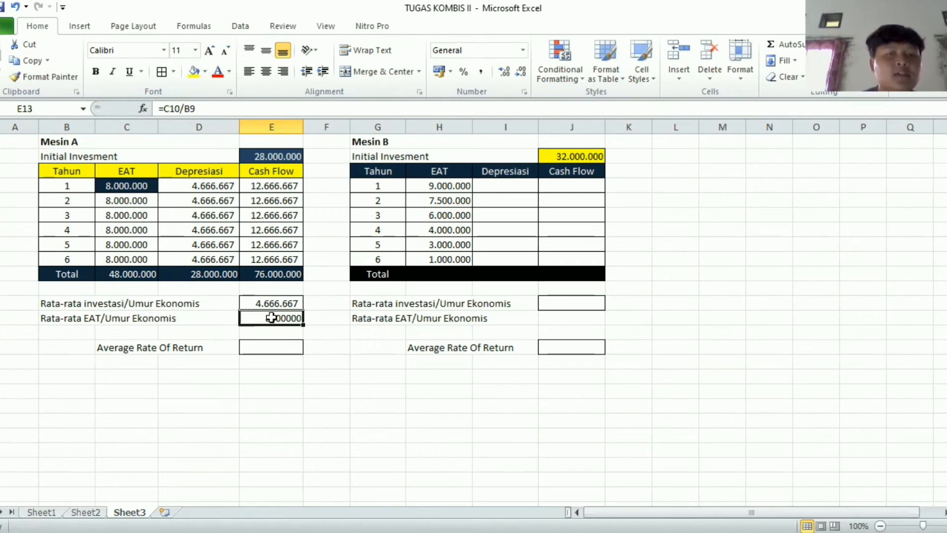
left_click(481, 71)
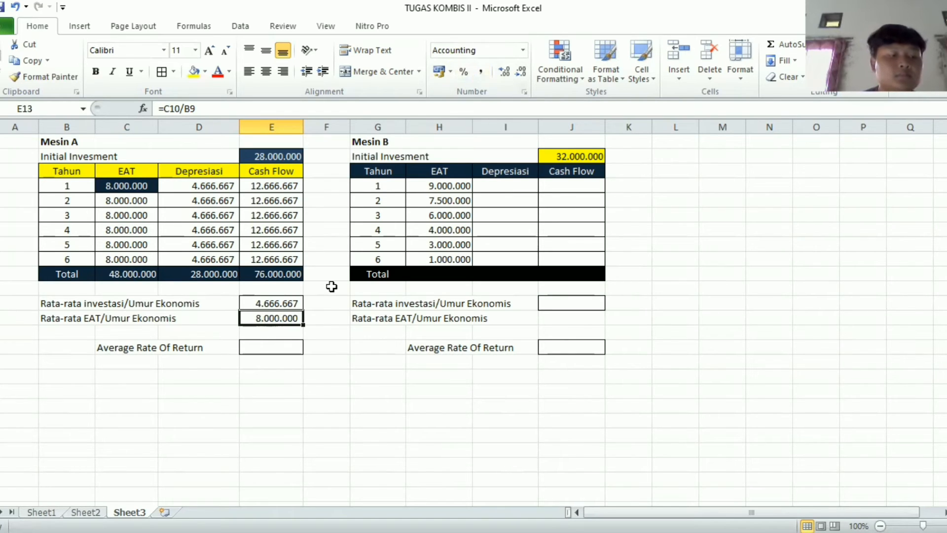
Step: Calculate Mesin A's Average Rate Of Return in E15 with the formula =E13/E12
left_click(272, 346)
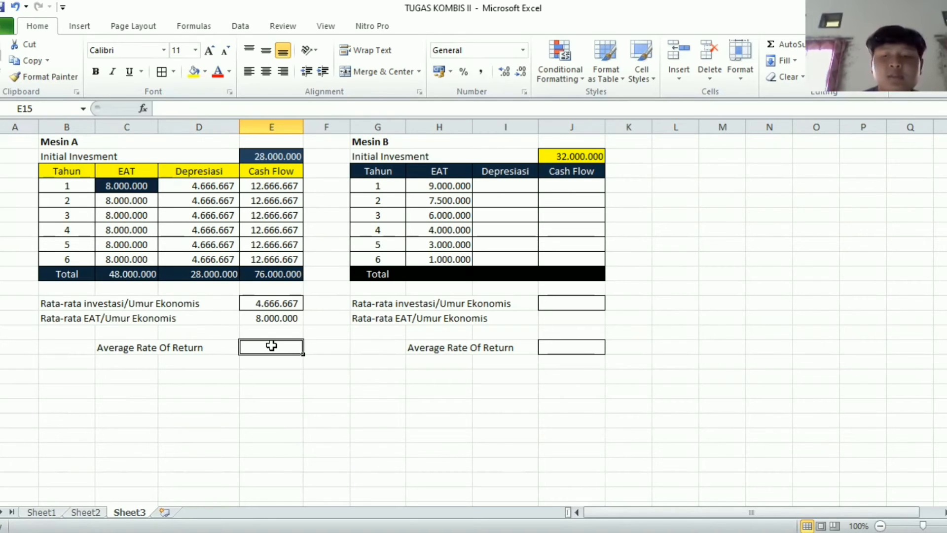
type("=")
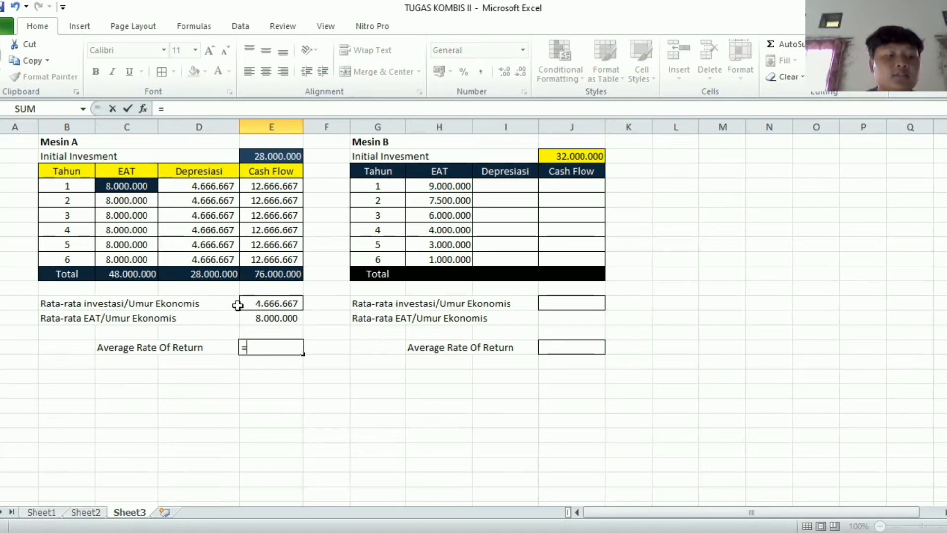
left_click(273, 316)
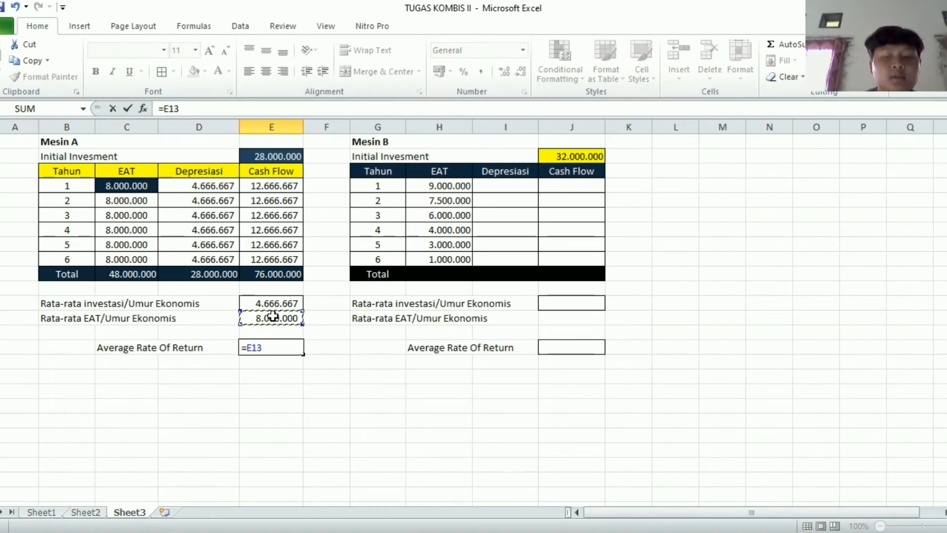
type("/")
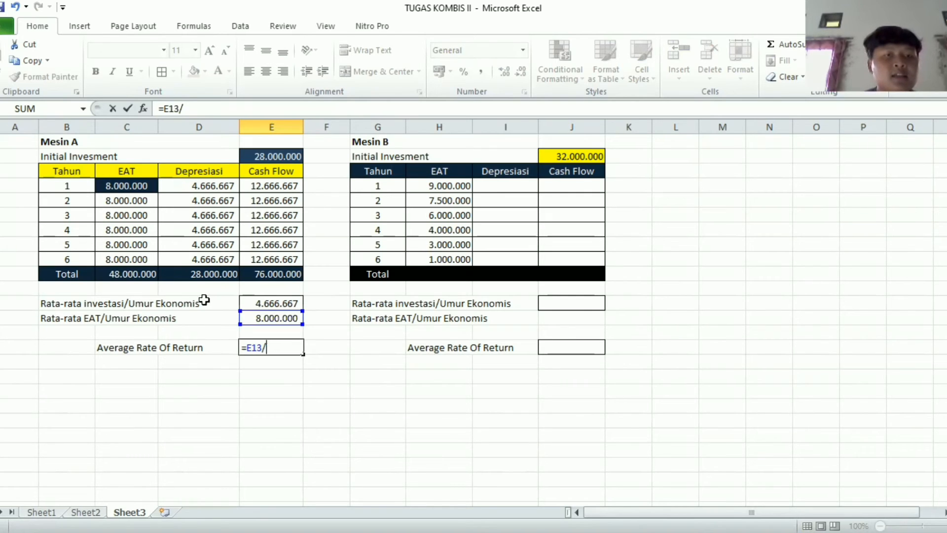
left_click(265, 303)
key("Return")
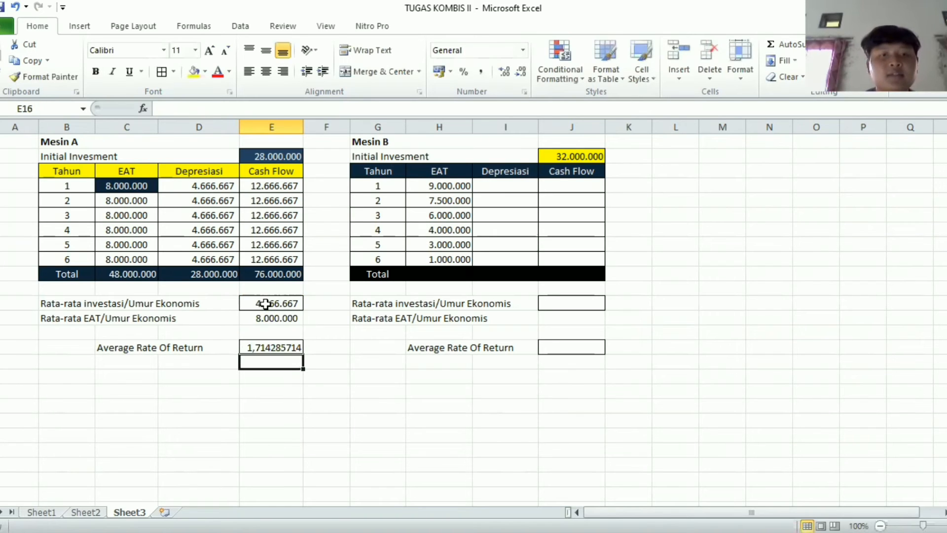
Step: Format Mesin A's Average Rate Of Return in E15 in comma style with two decimals
left_click(281, 350)
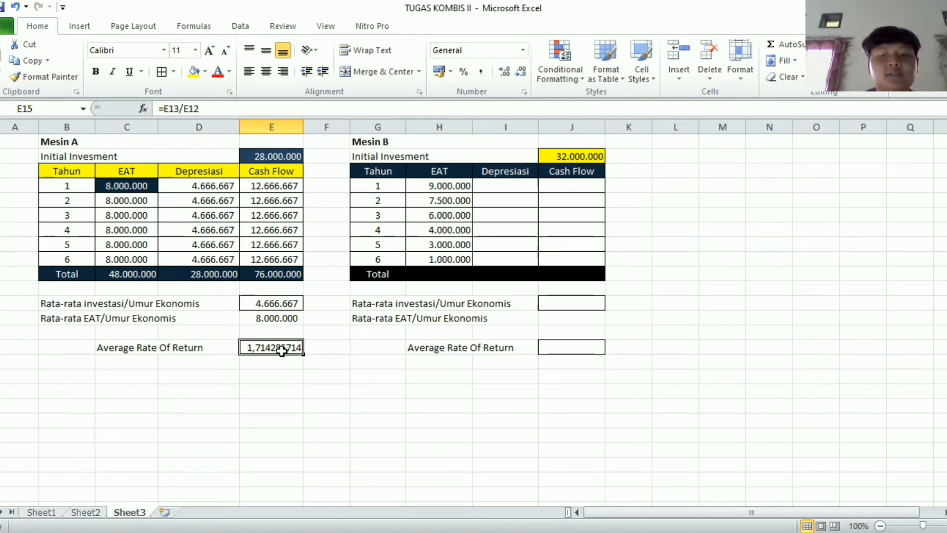
left_click(479, 72)
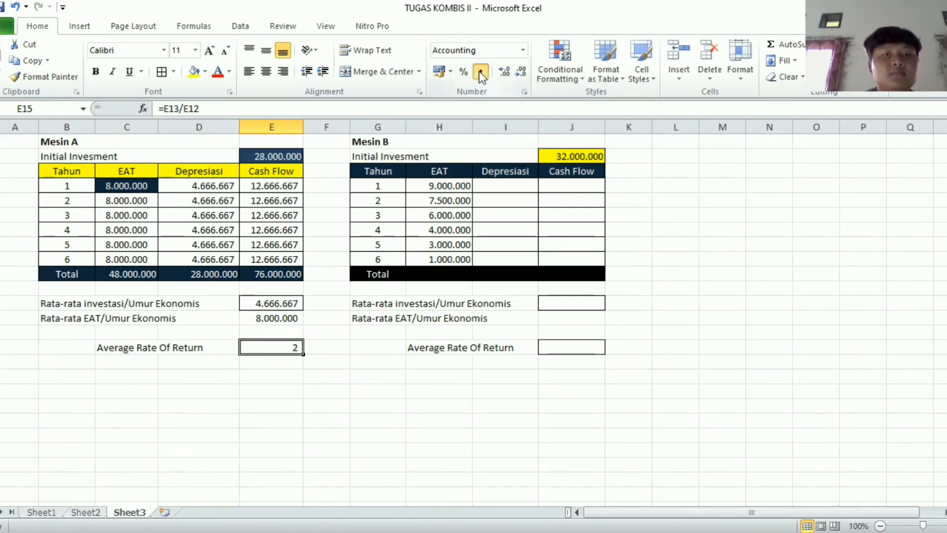
left_click(504, 72)
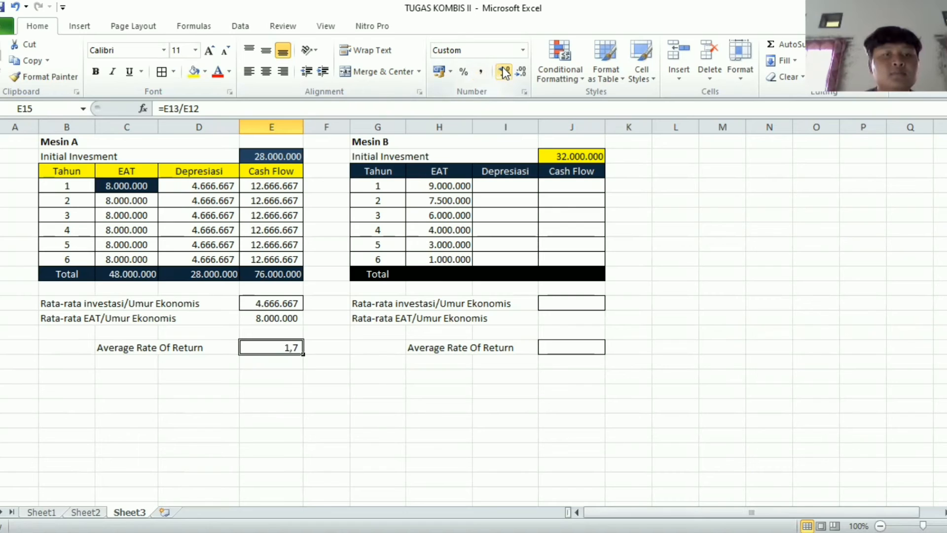
left_click(504, 72)
left_click(504, 72)
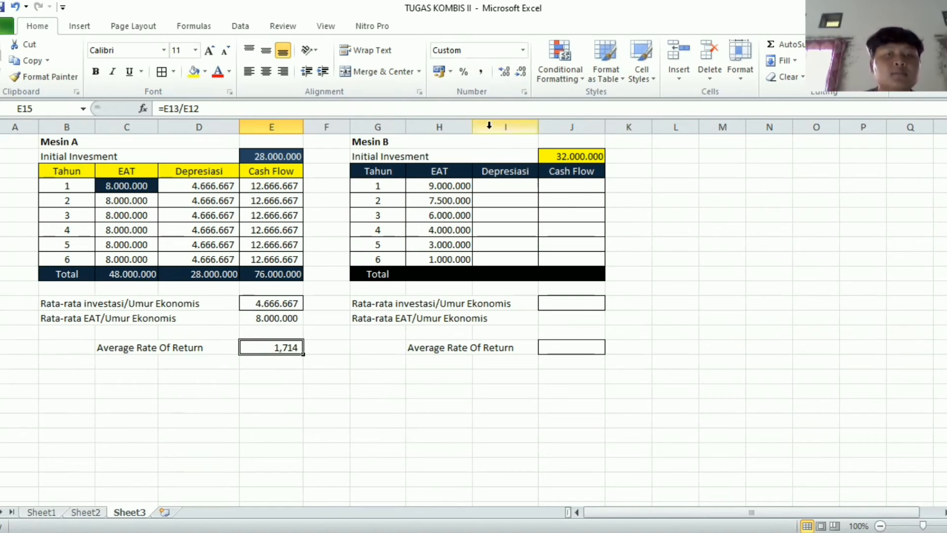
left_click(519, 75)
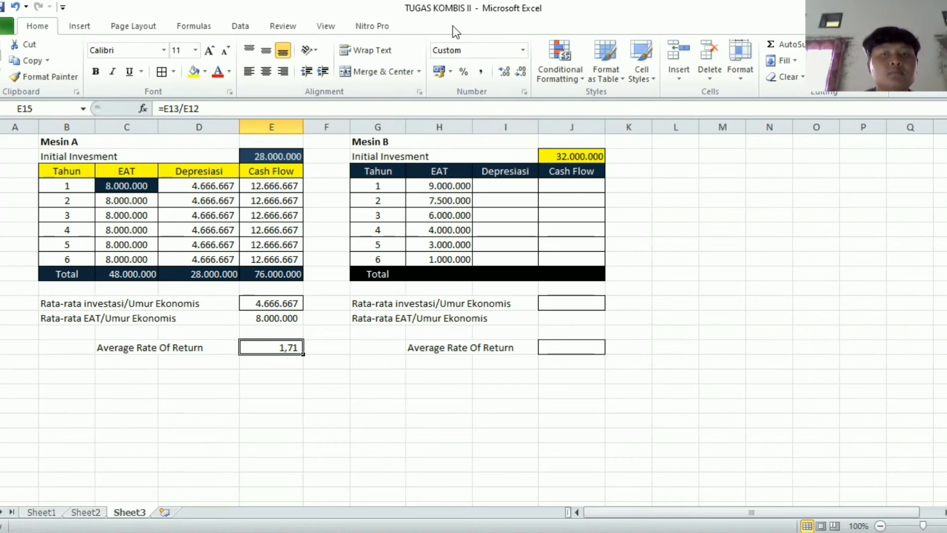
Step: Format Mesin A's Average Rate Of Return in E15 as a percentage with two decimals
left_click(463, 71)
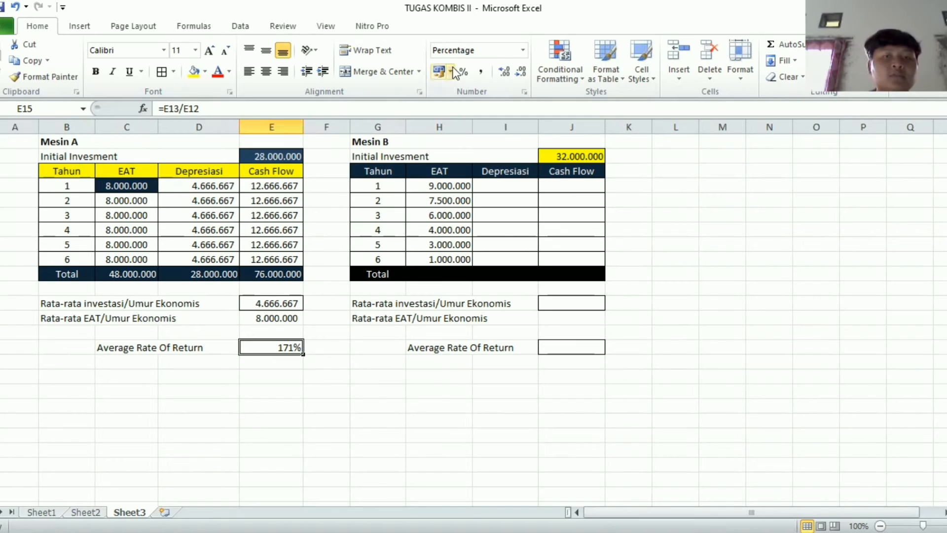
left_click(504, 74)
left_click(504, 75)
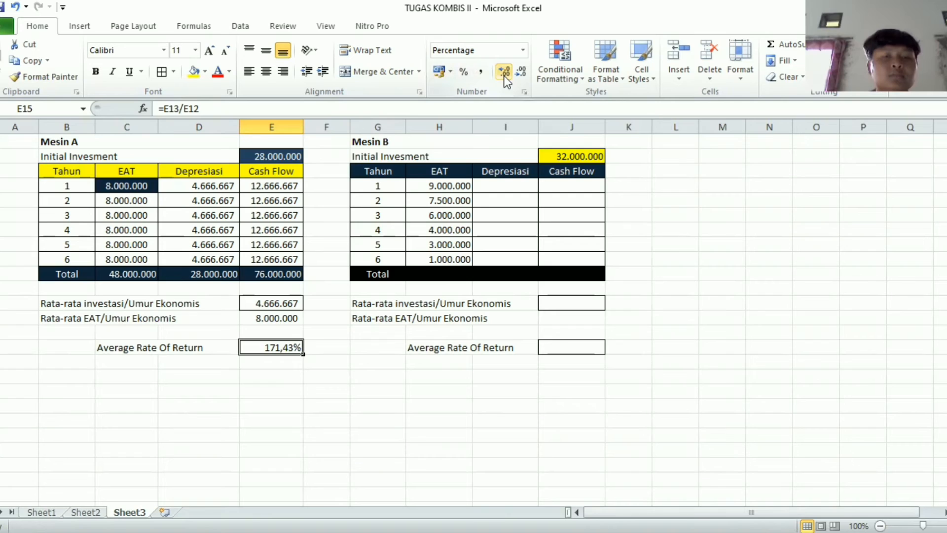
Step: Calculate Mesin B's year 1 Depresiasi in I4 with =SYD($J$2;5e6;6;G4) and widen column I to fit the result
left_click(503, 187)
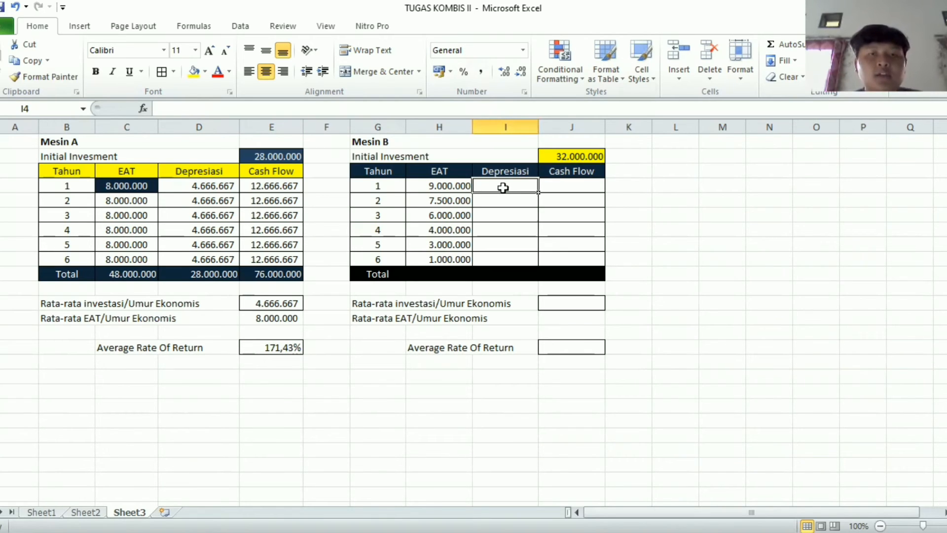
type("=")
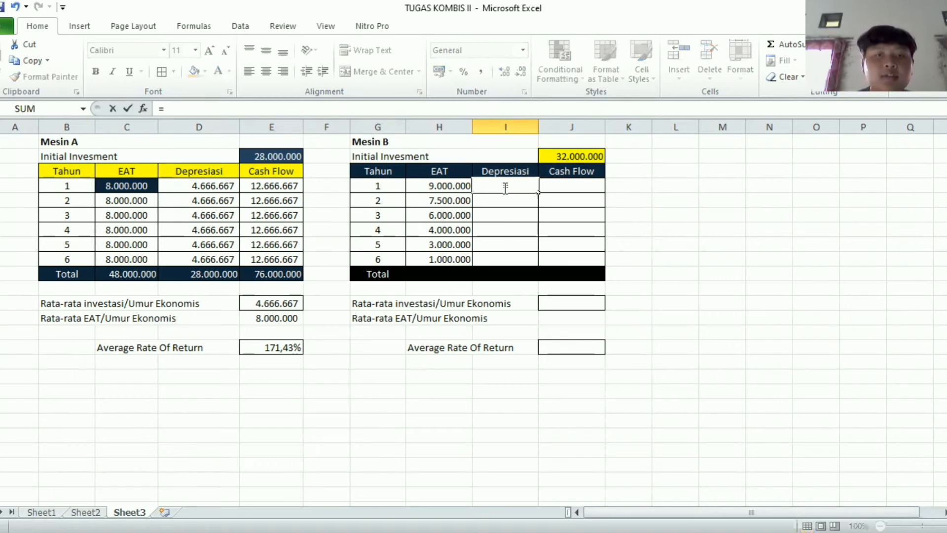
type("s")
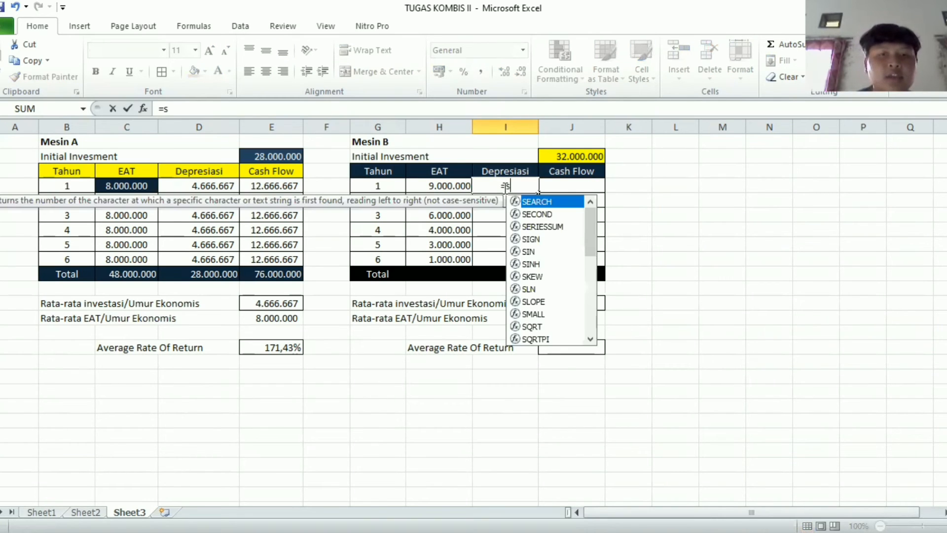
type("yd")
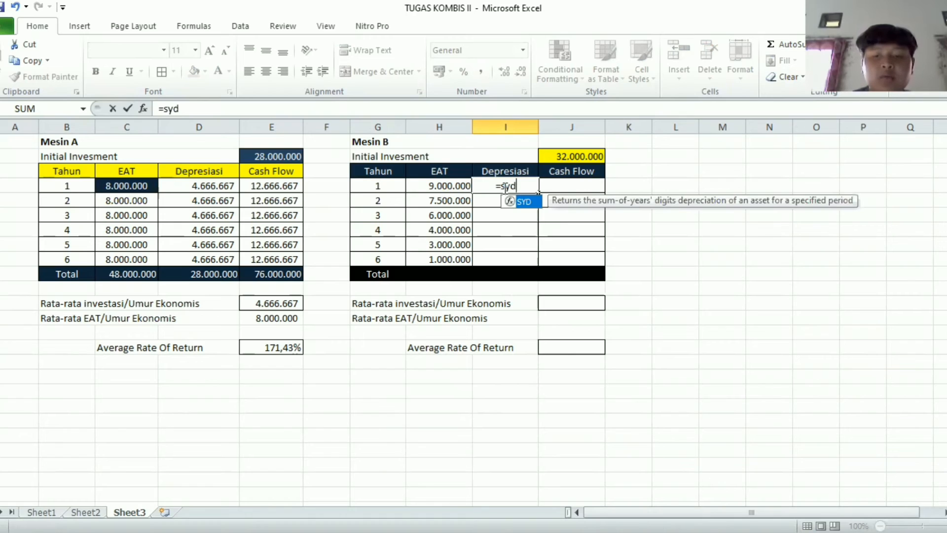
type("(")
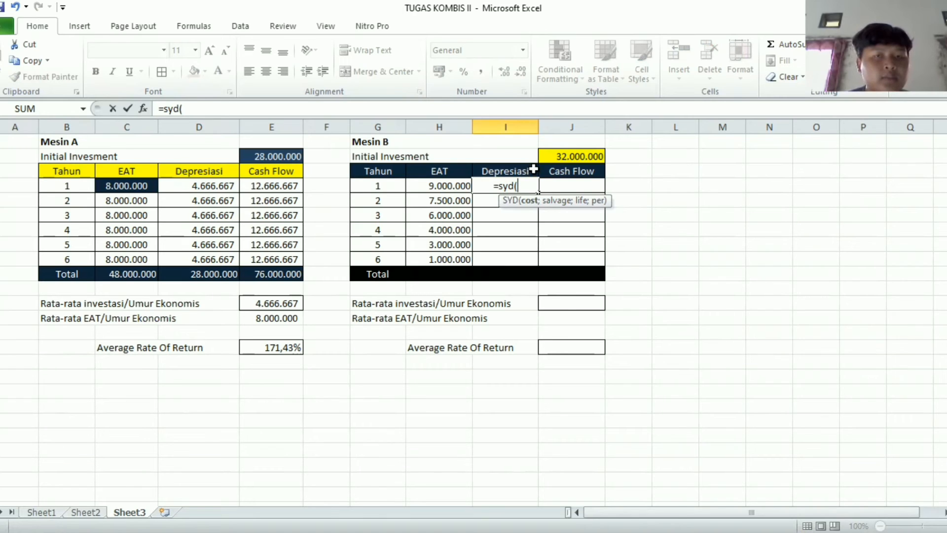
left_click(560, 157)
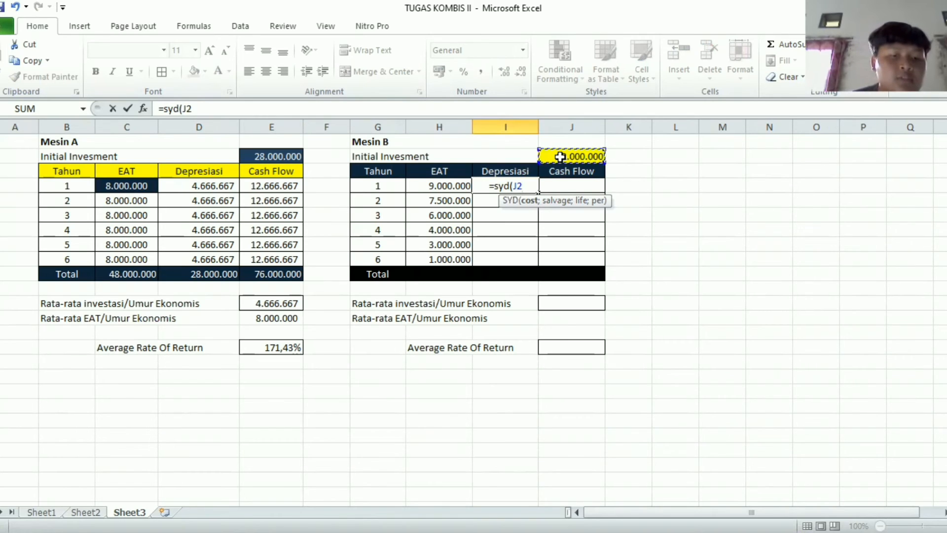
key("F4")
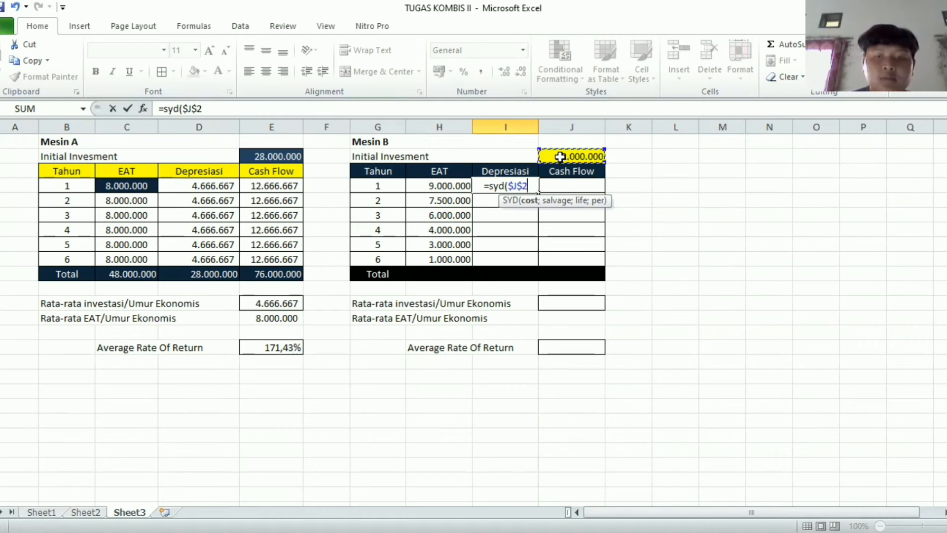
type(";")
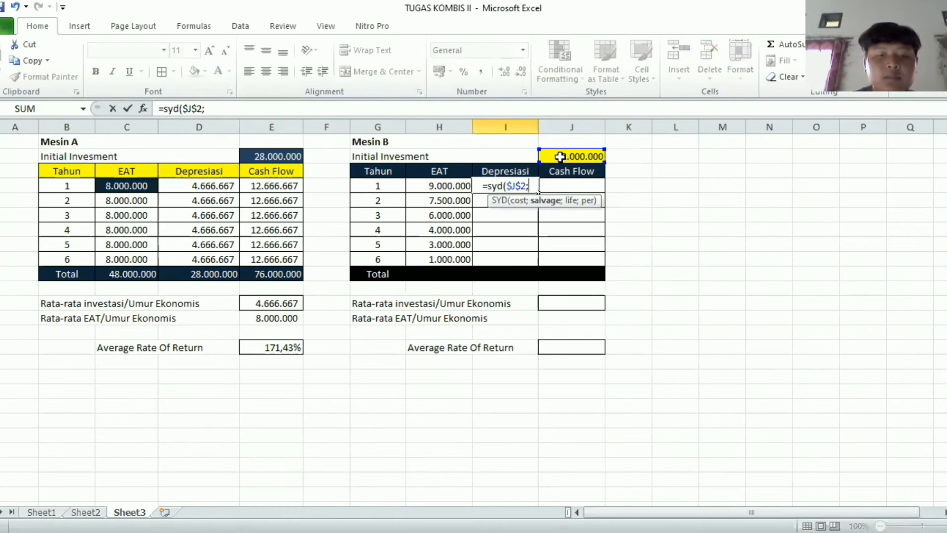
type("5e6")
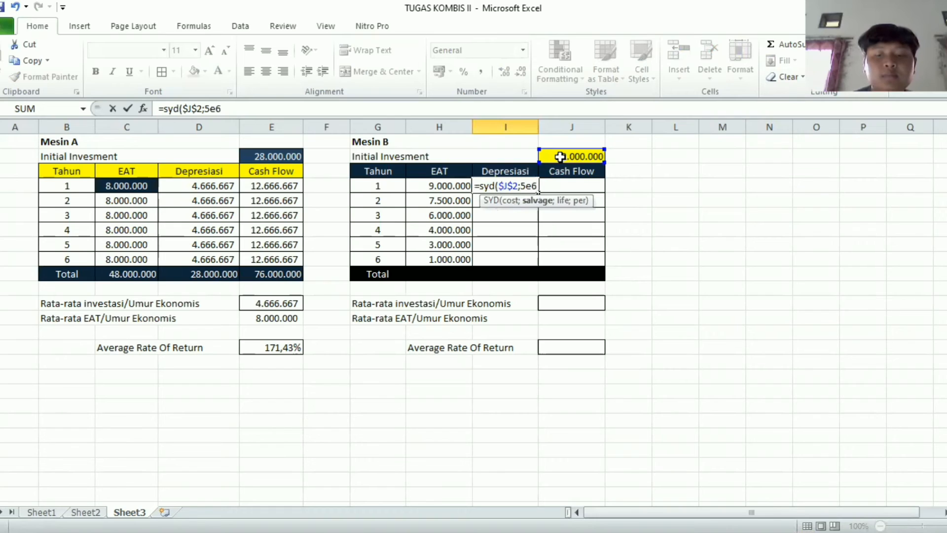
type(";")
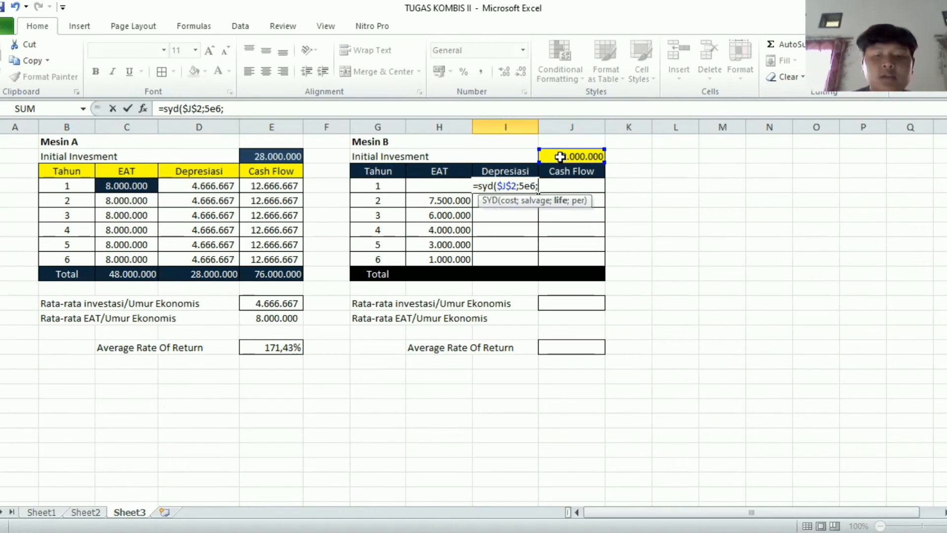
type("6")
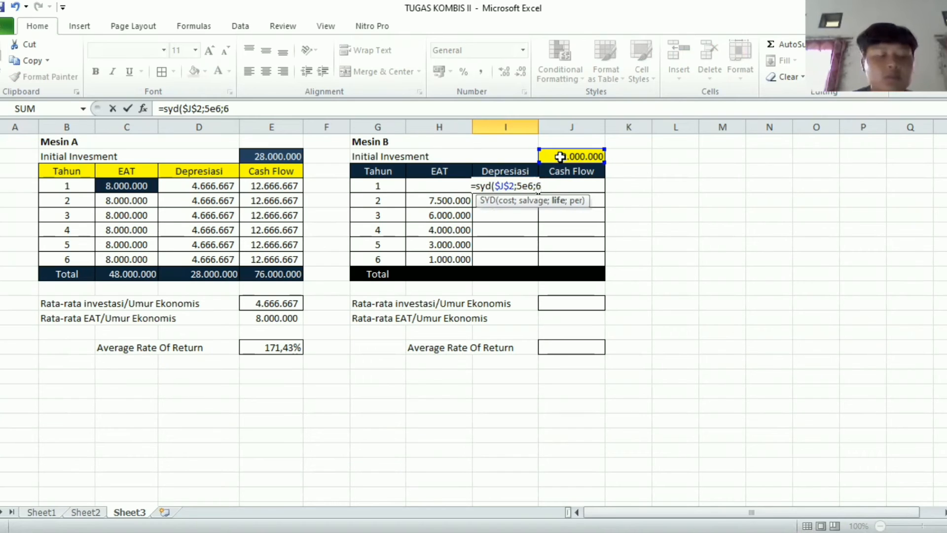
type(";")
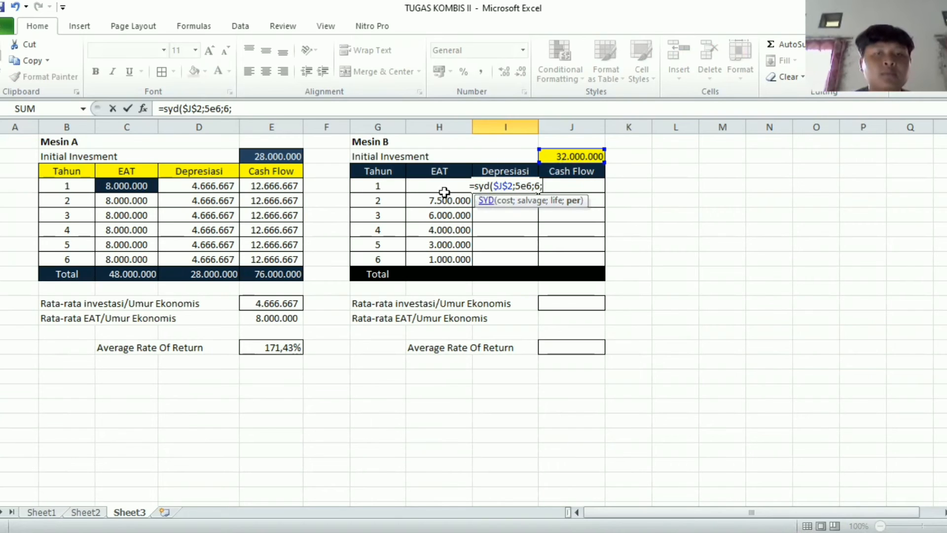
left_click(391, 186)
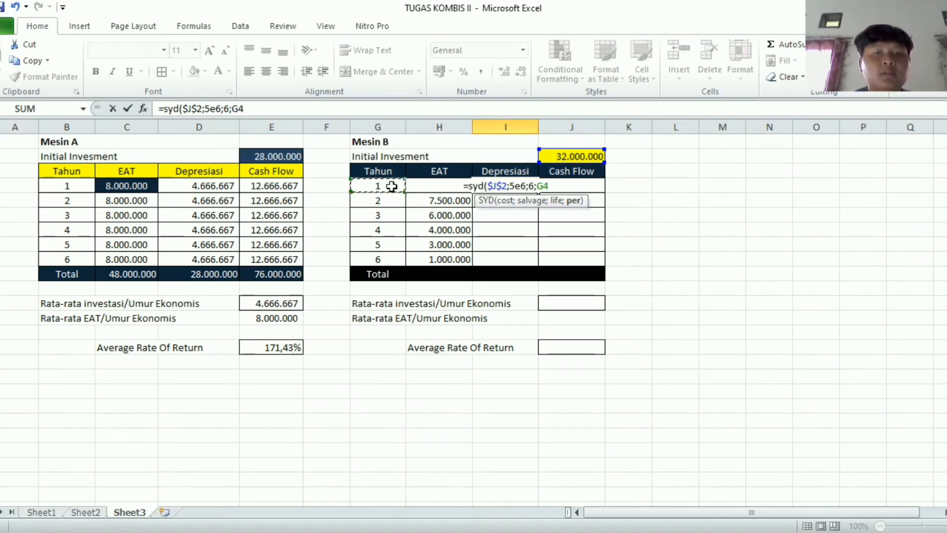
key("Return")
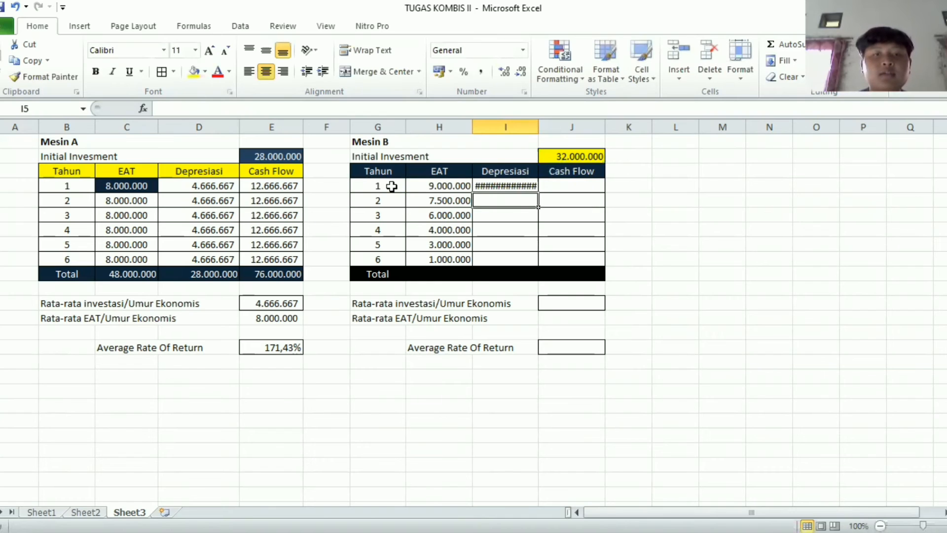
left_click(536, 125)
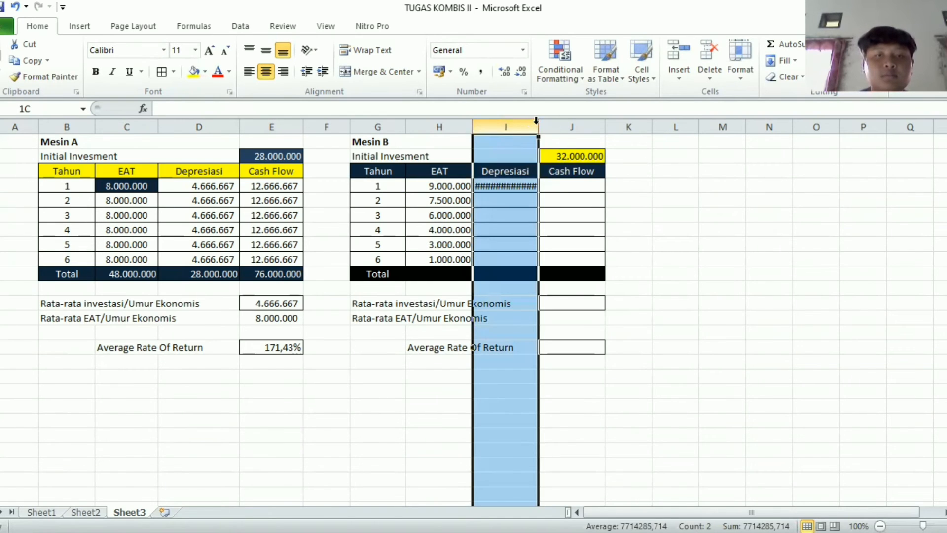
left_click_drag(535, 121, 555, 127)
Step: Format Mesin B's year 1 Depresiasi in I4 in comma style without decimals and fill it down through I9
left_click(533, 187)
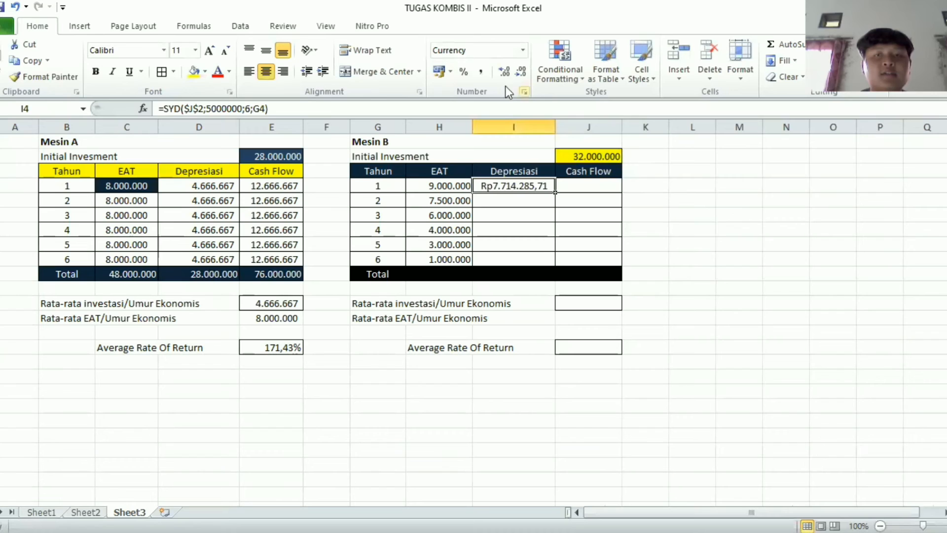
left_click(480, 72)
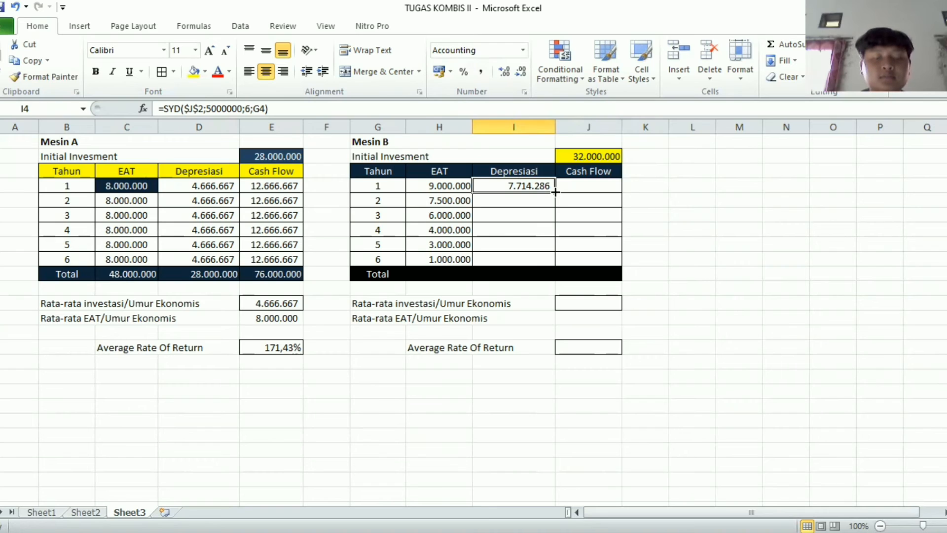
left_click_drag(555, 192, 555, 266)
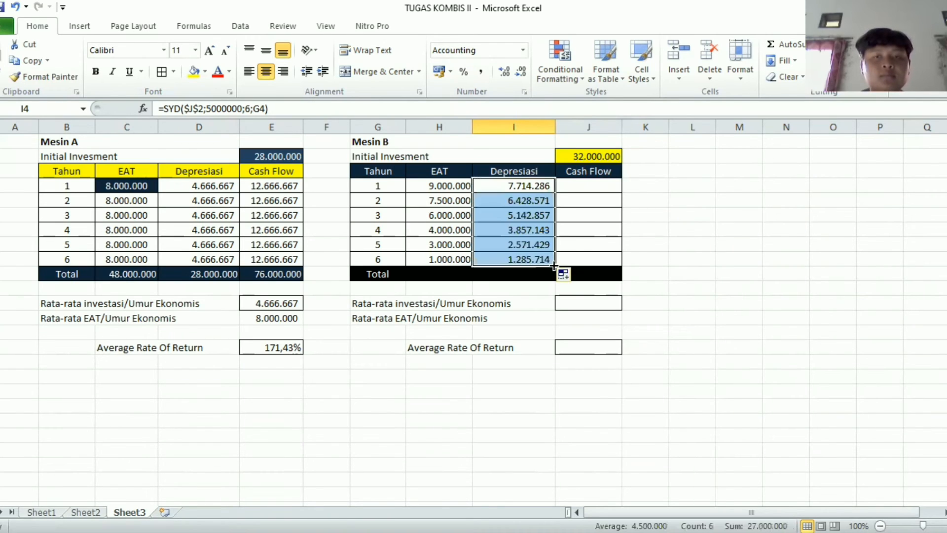
left_click(586, 221)
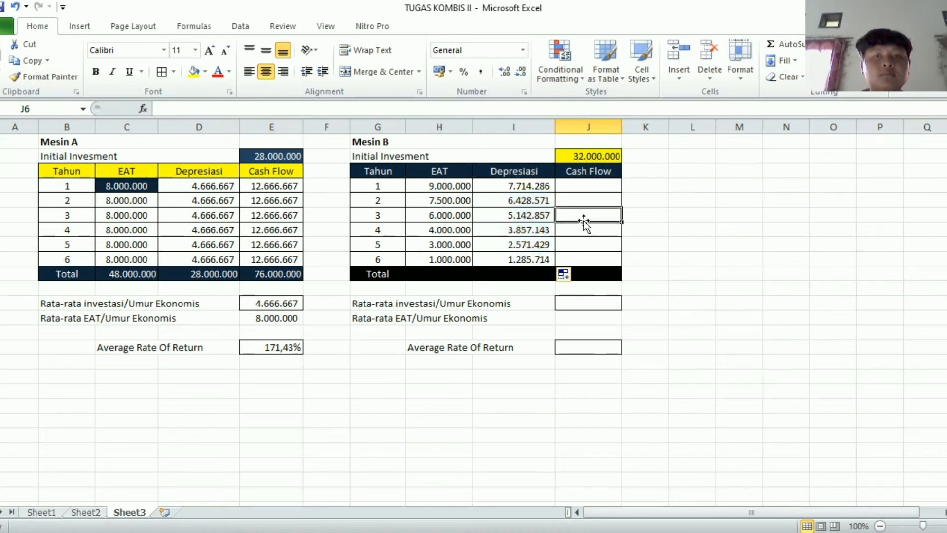
Step: Calculate Mesin B's year 1 Cash Flow in J4 as =H4+I4 and fill the formula down through J9
left_click(568, 185)
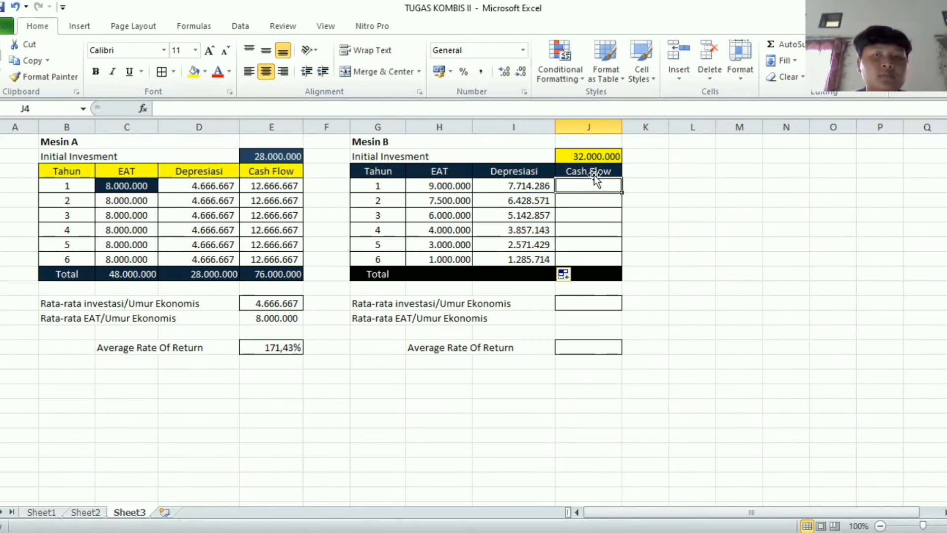
type("=")
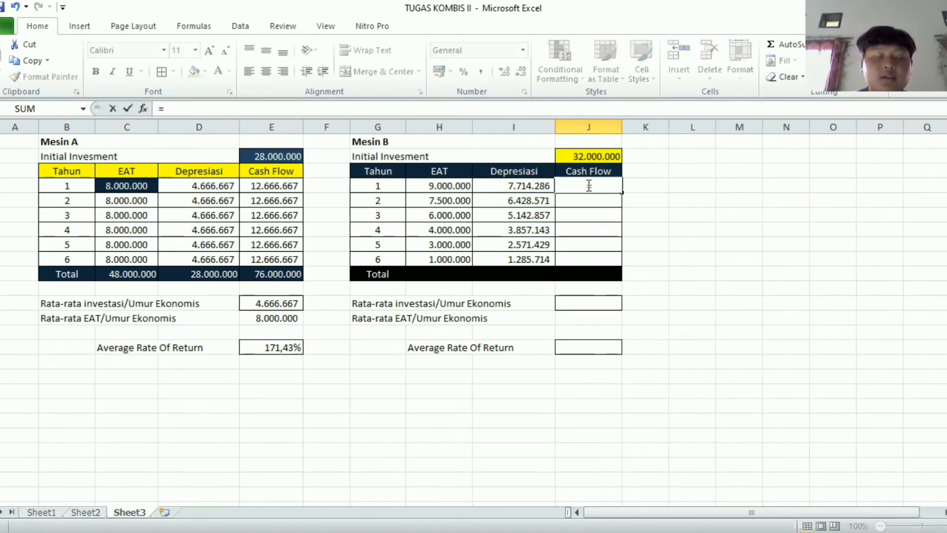
left_click(454, 190)
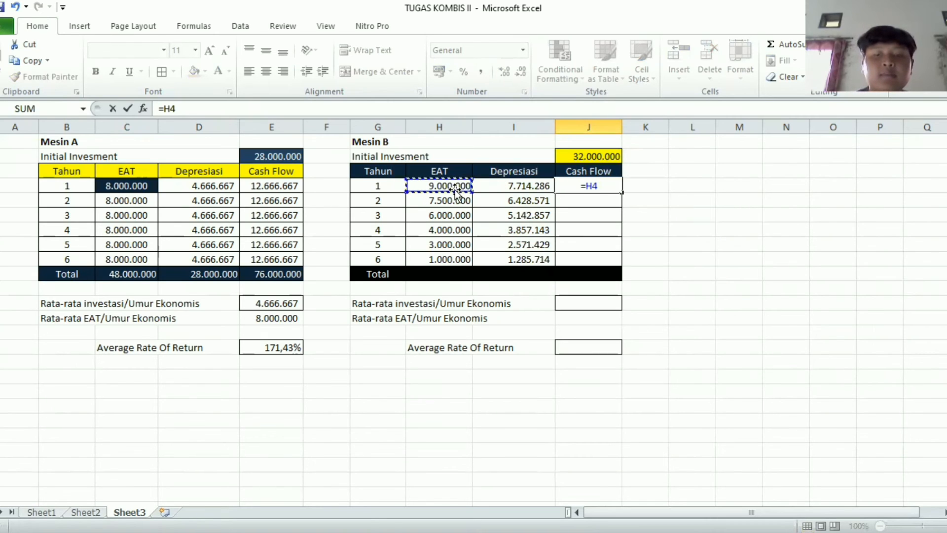
type("+")
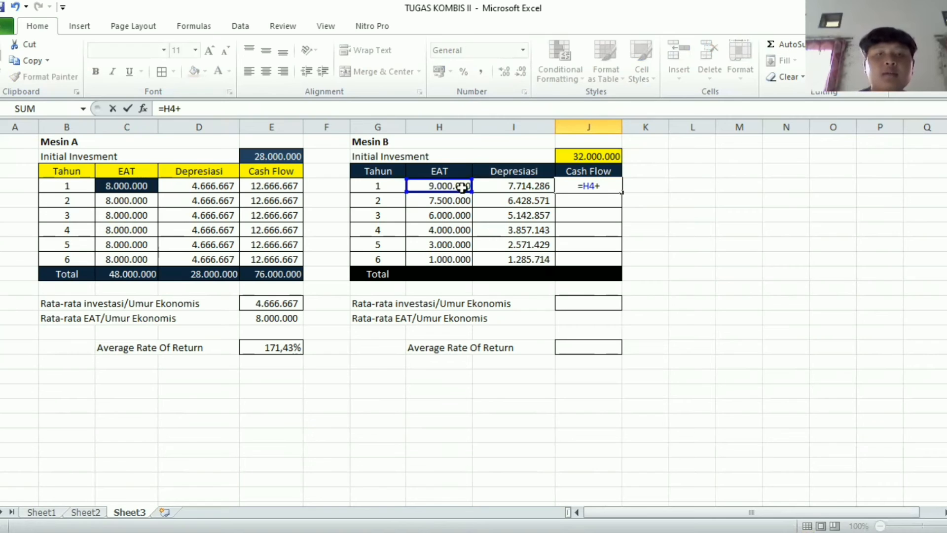
left_click(515, 185)
key("Return")
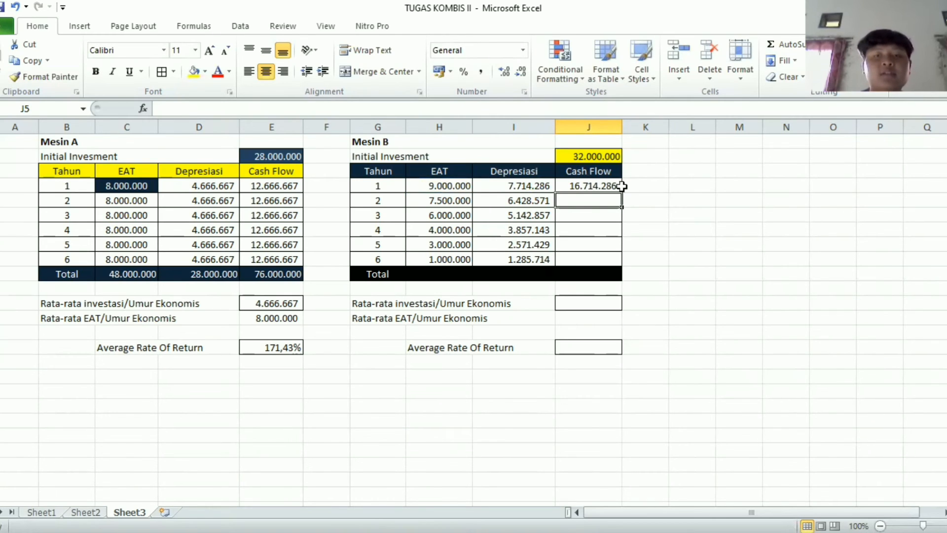
left_click(616, 186)
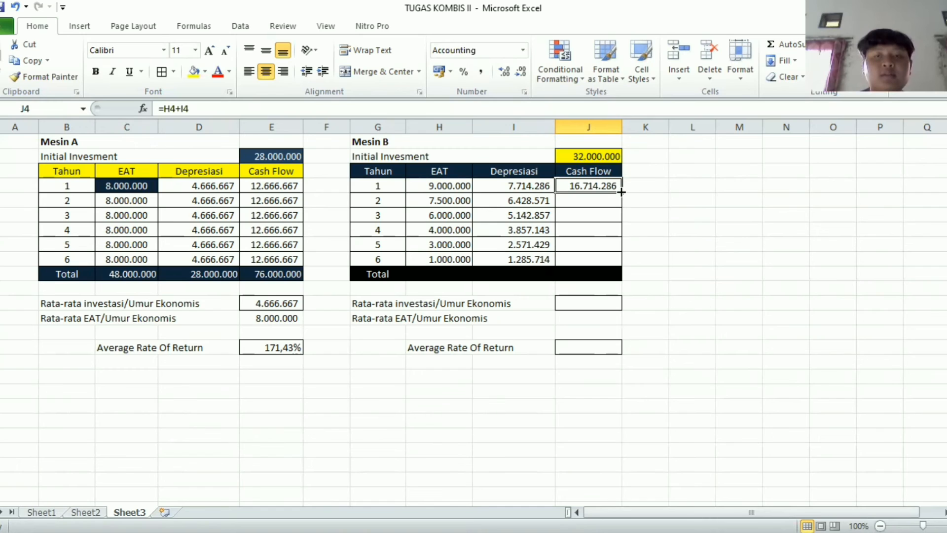
left_click_drag(621, 191, 622, 266)
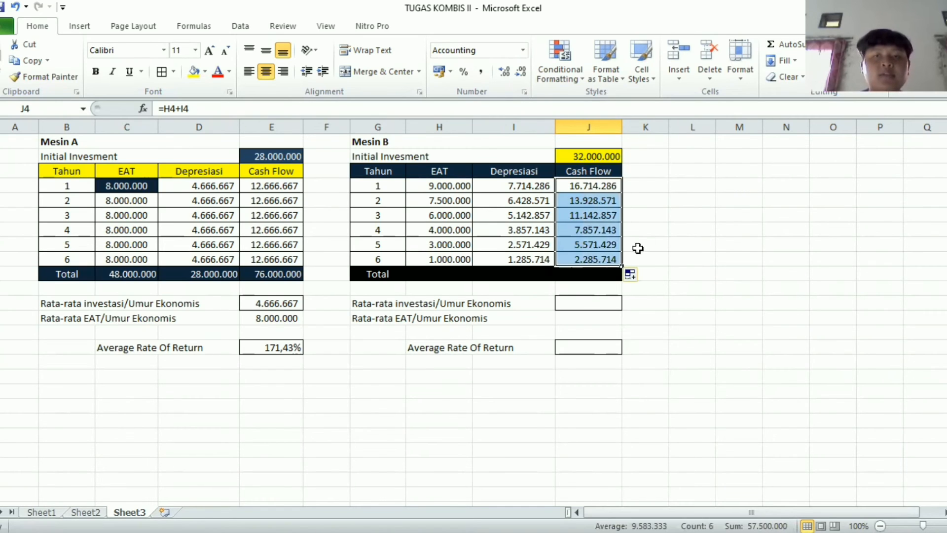
left_click(664, 228)
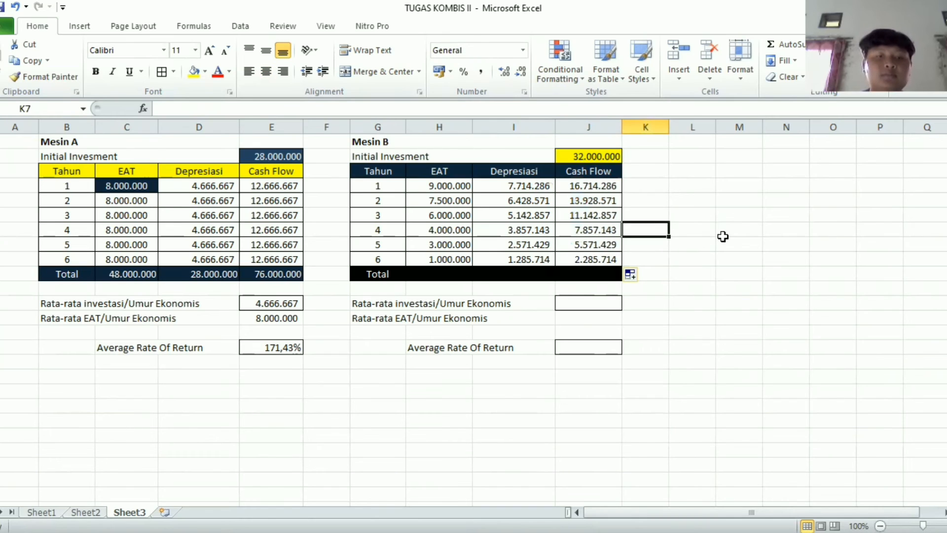
left_click(677, 312)
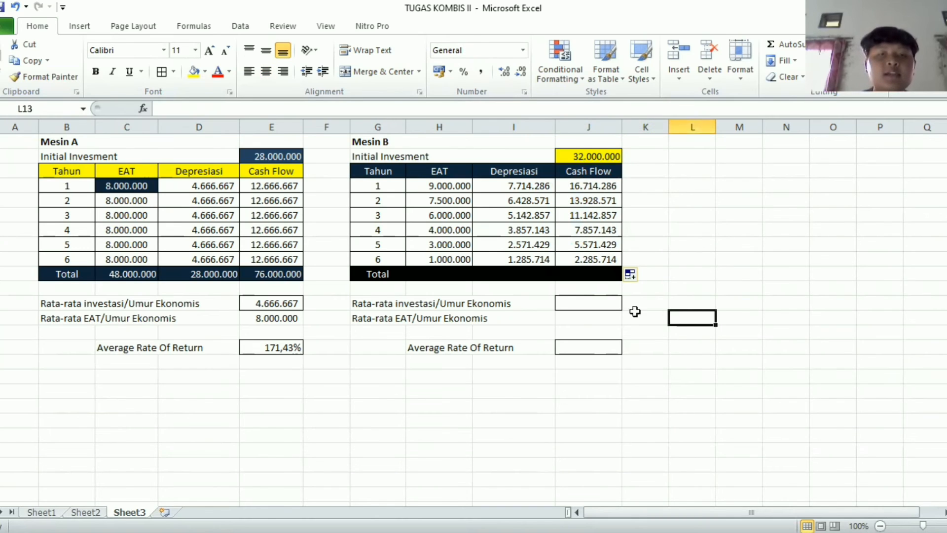
Step: Sum Mesin B's EAT, Depresiasi and Cash Flow columns in the Total row, H10:J10, with AutoSum
left_click(409, 274)
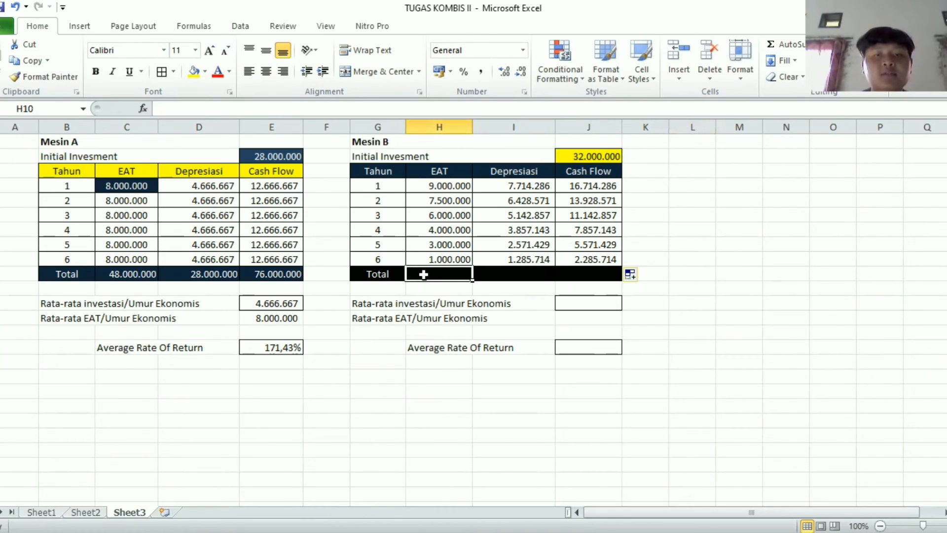
left_click_drag(429, 273, 570, 267)
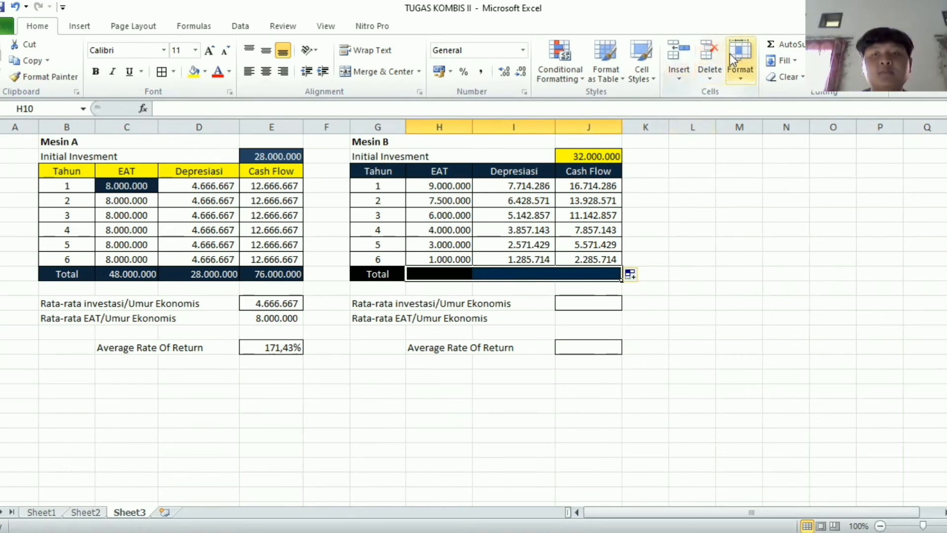
left_click(788, 44)
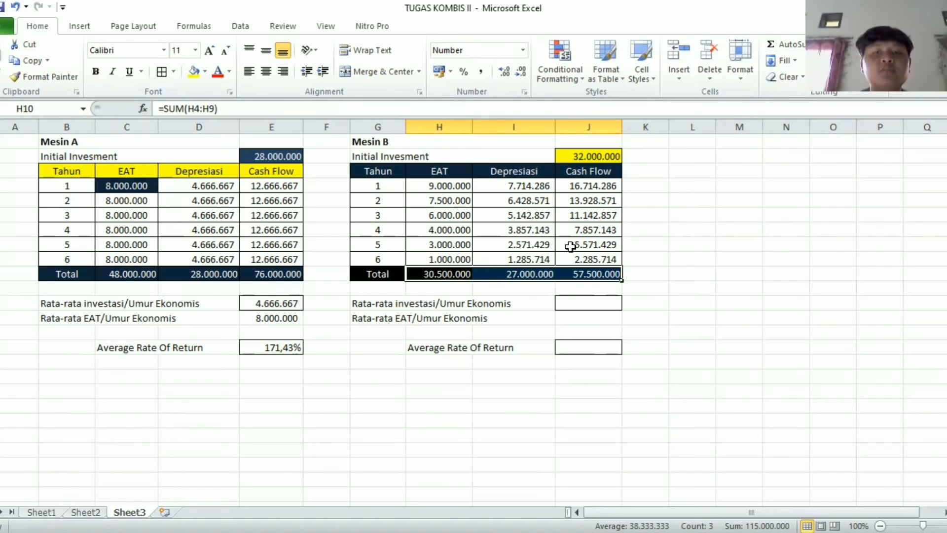
Step: Calculate Mesin B's Rata-rata investasi/Umur Ekonomis in J12 with the formula =J2/G9
left_click(532, 305)
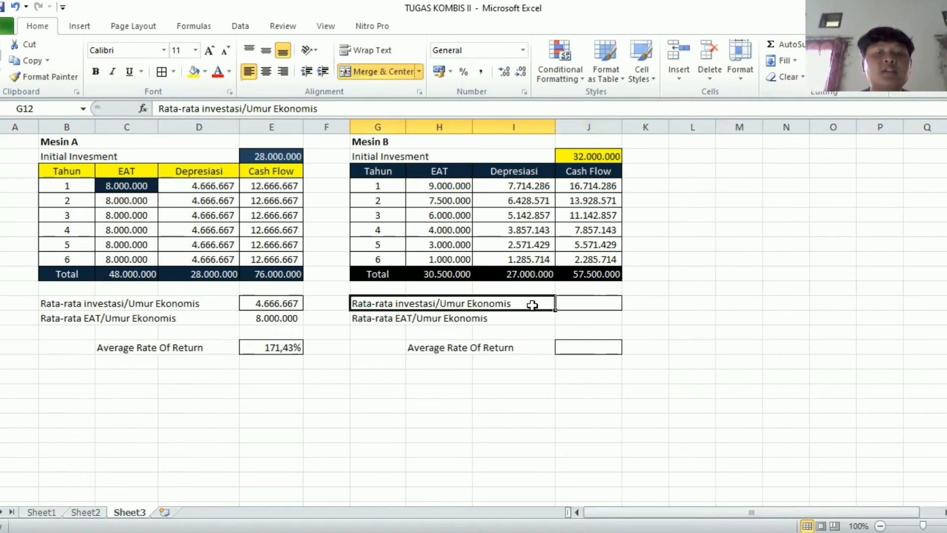
left_click(577, 303)
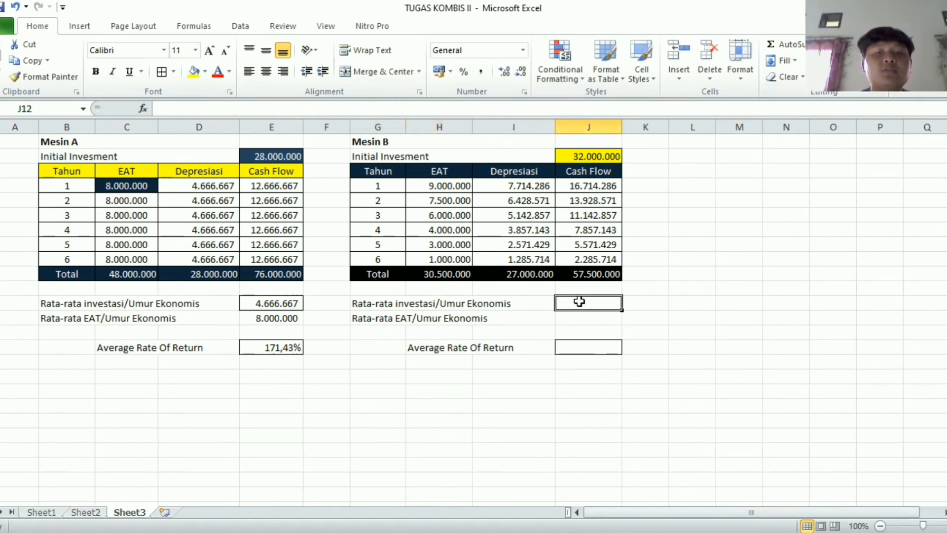
type("=")
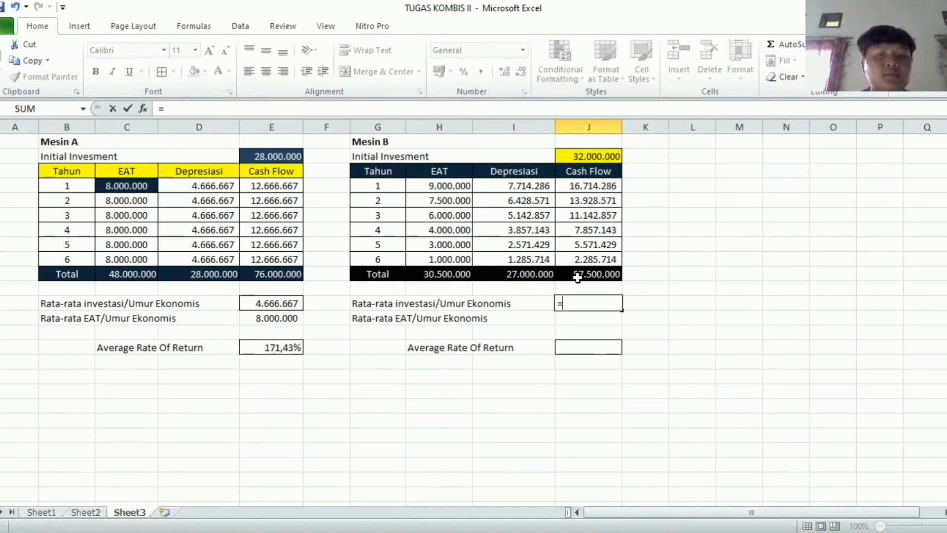
key("BackSpace")
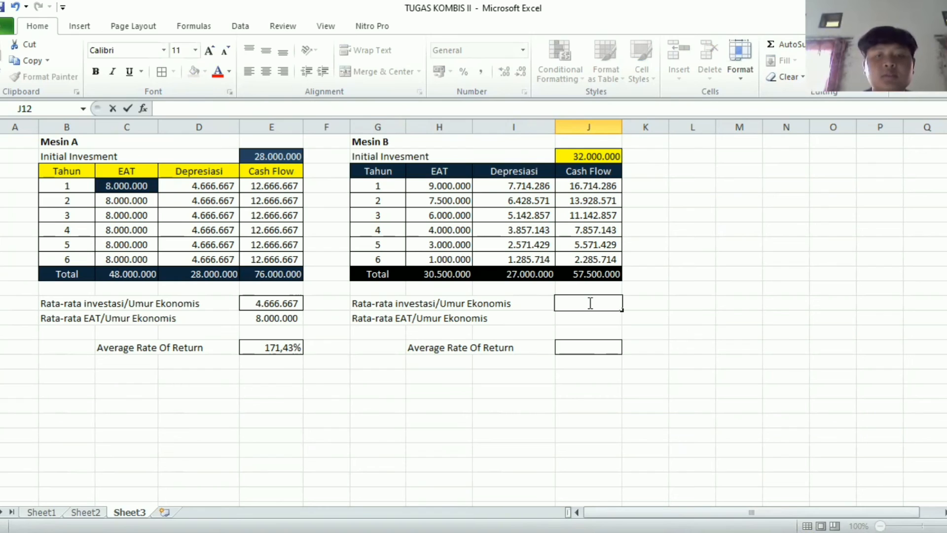
type("=")
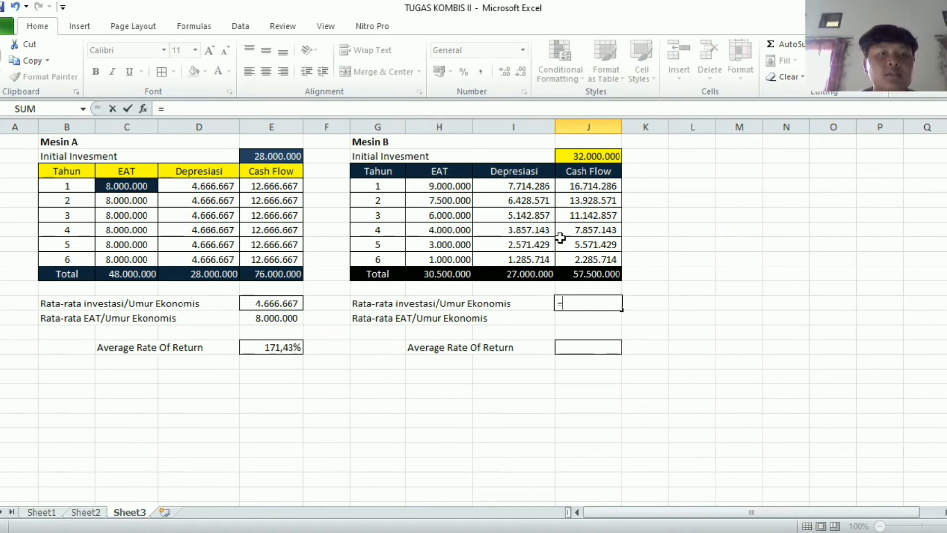
left_click(581, 155)
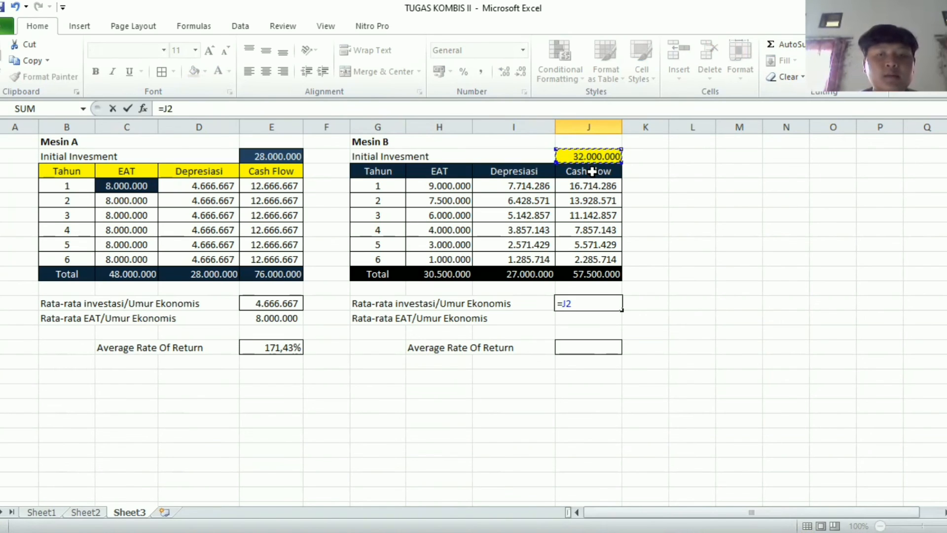
type("/")
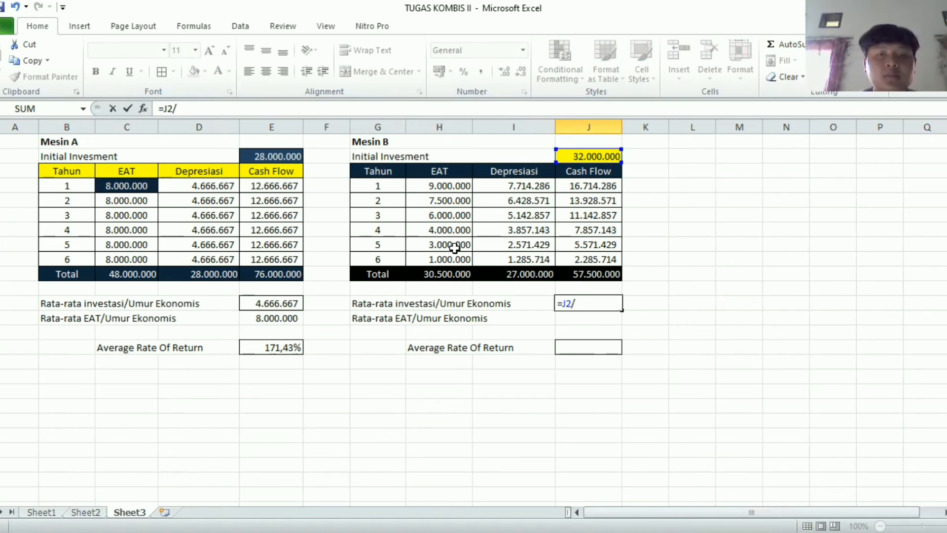
left_click(392, 258)
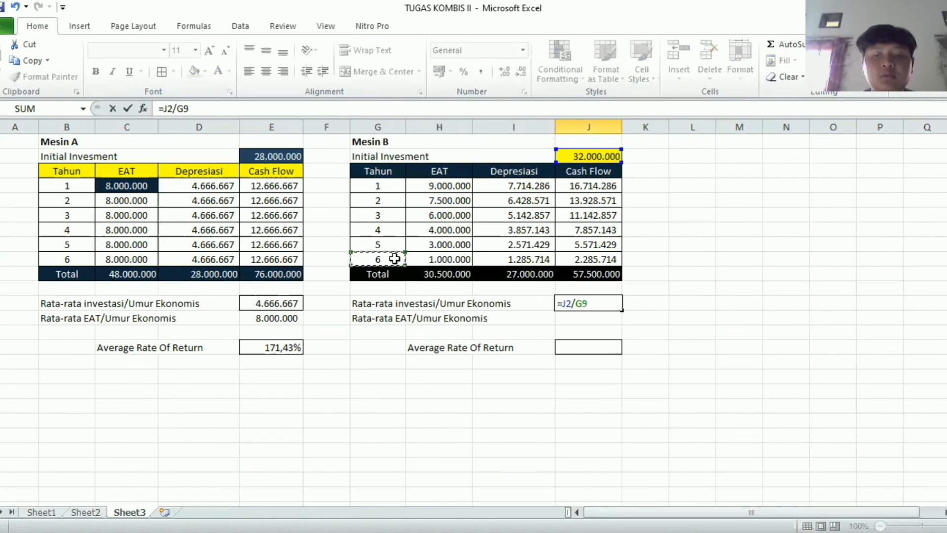
key("Return")
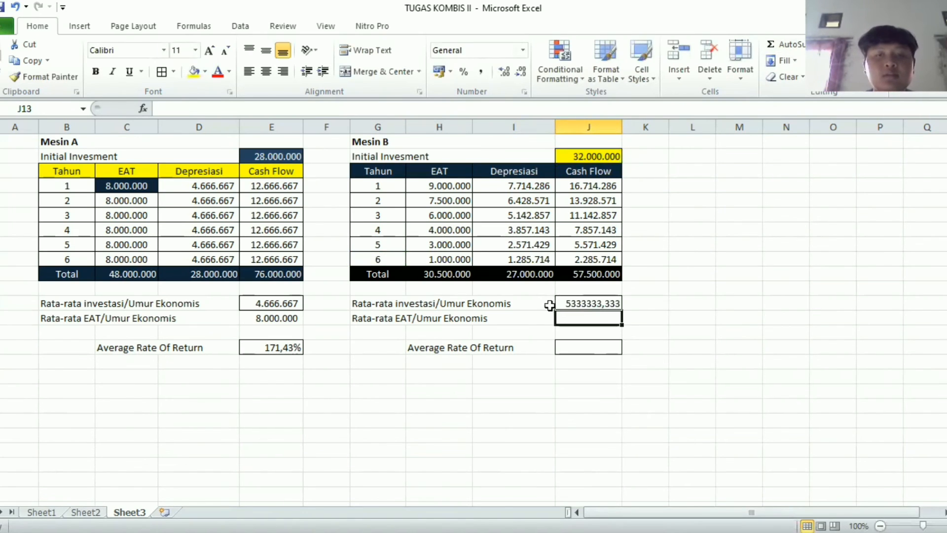
Step: Format Mesin B's Rata-rata investasi/Umur Ekonomis value in J12 in comma style without decimals
left_click(568, 302)
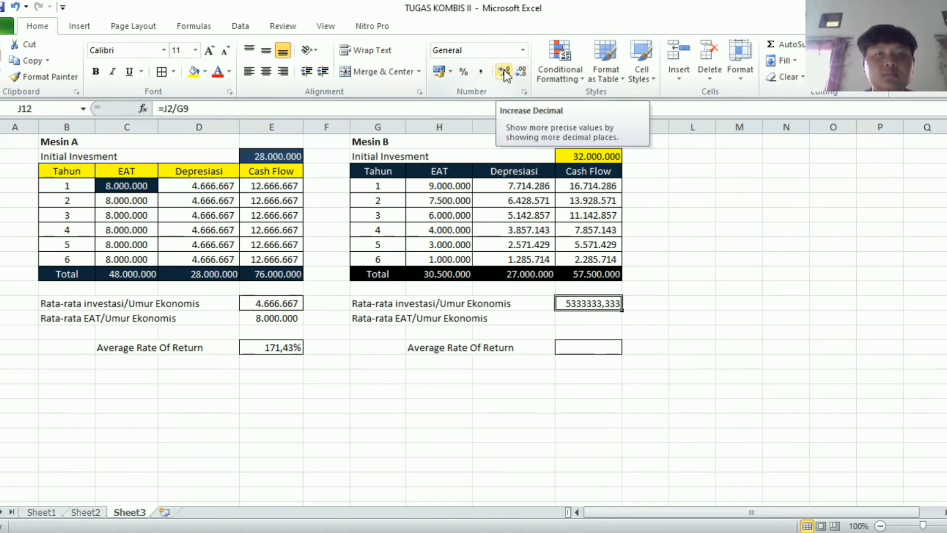
left_click(524, 70)
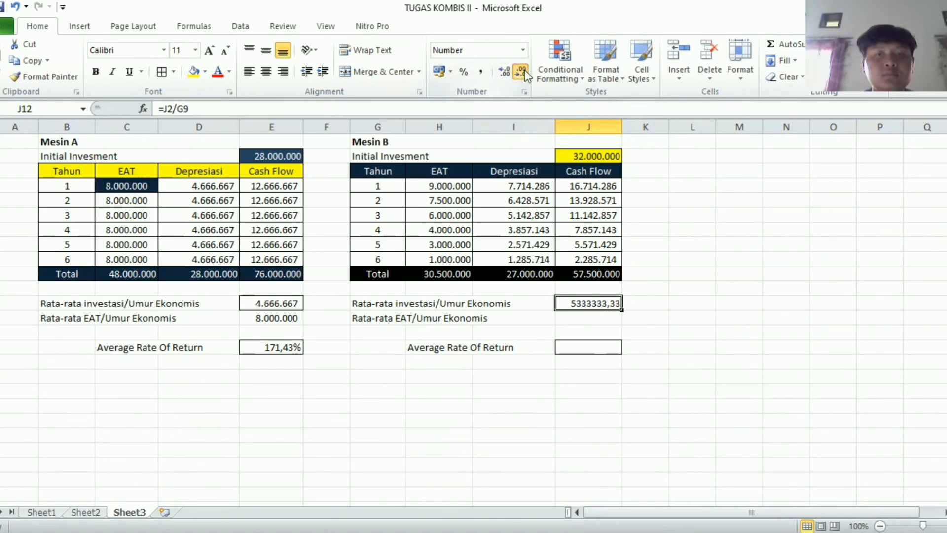
left_click(525, 69)
left_click(525, 70)
left_click(503, 73)
left_click(502, 73)
left_click(502, 73)
left_click(483, 71)
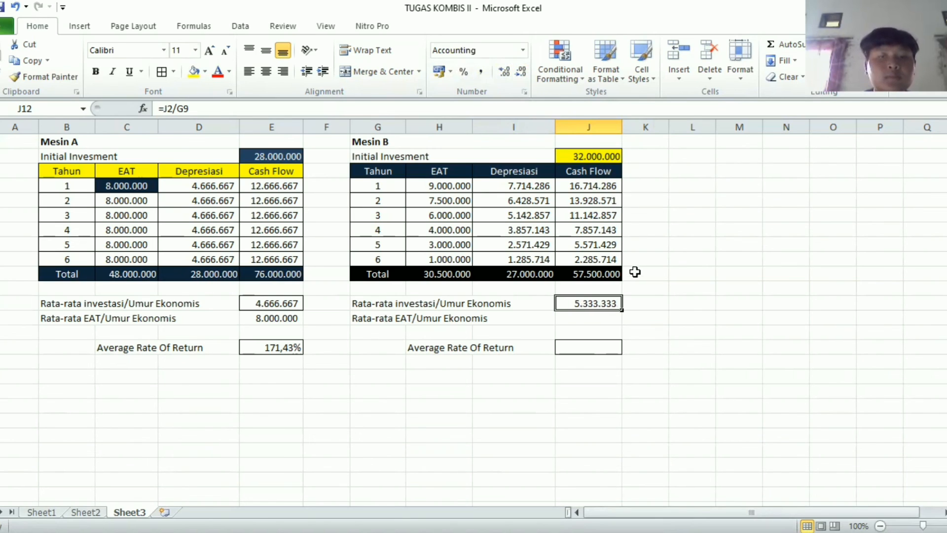
Step: Calculate Mesin B's Rata-rata EAT/Umur Ekonomis in J13 as =H10/G9 and format it in comma style without decimals
left_click(591, 320)
type("=")
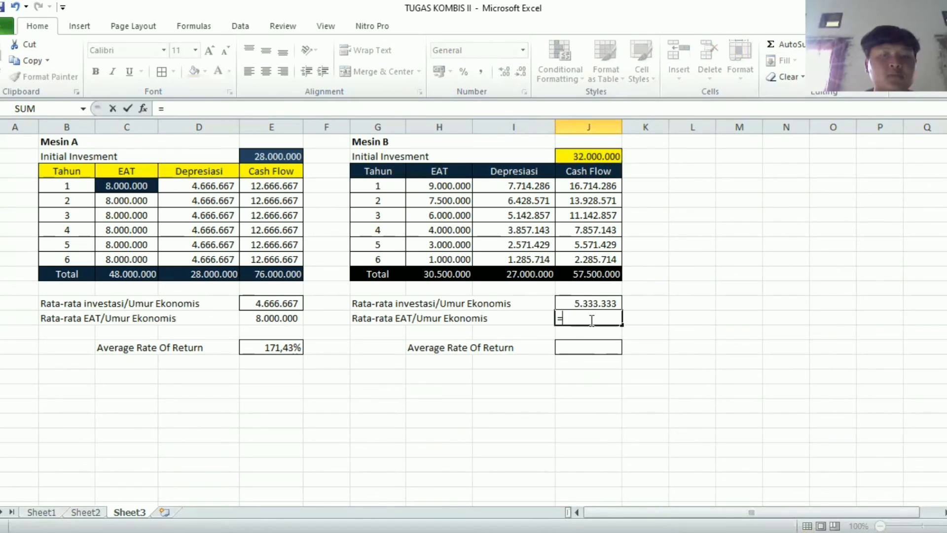
left_click(461, 273)
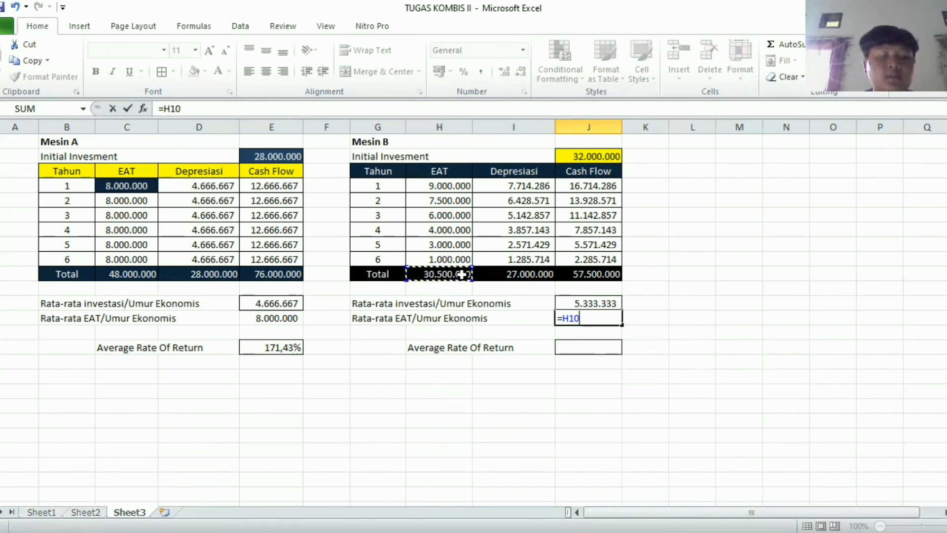
type("/")
left_click(379, 260)
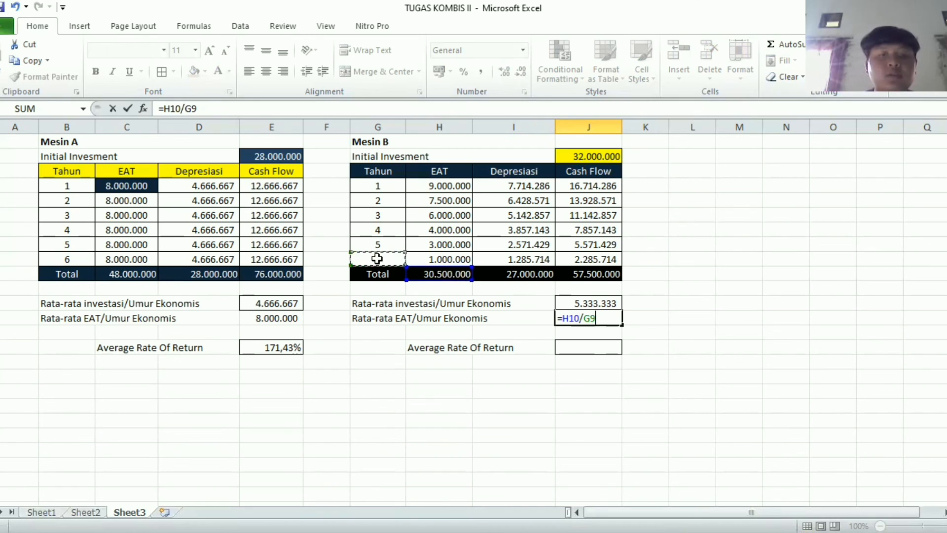
key("Return")
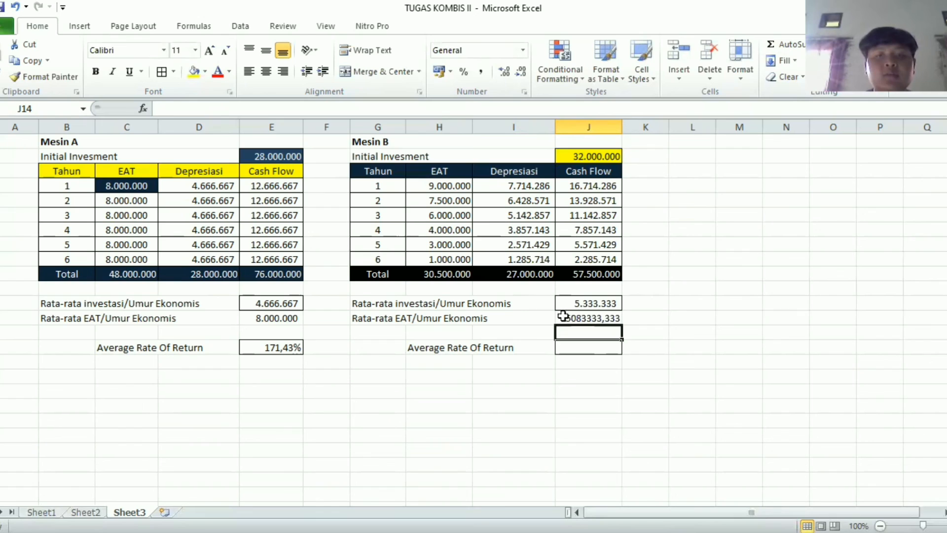
left_click(579, 316)
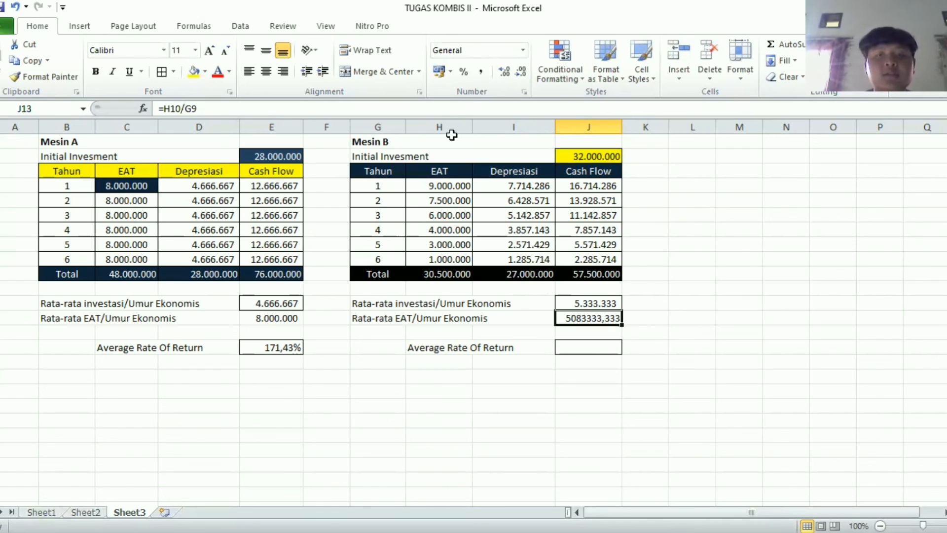
left_click(481, 72)
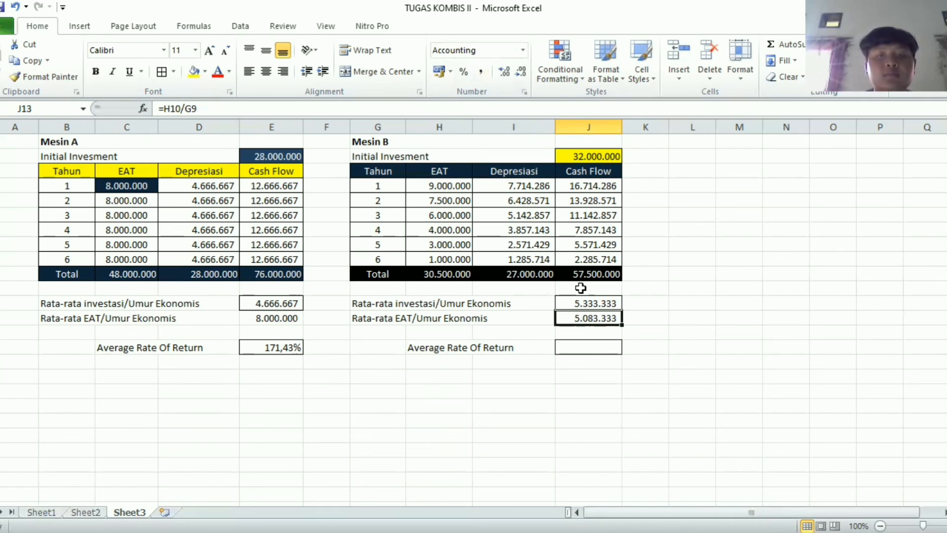
Step: Calculate Mesin B's Average Rate Of Return in J15 with the formula =J13/J12
left_click(580, 346)
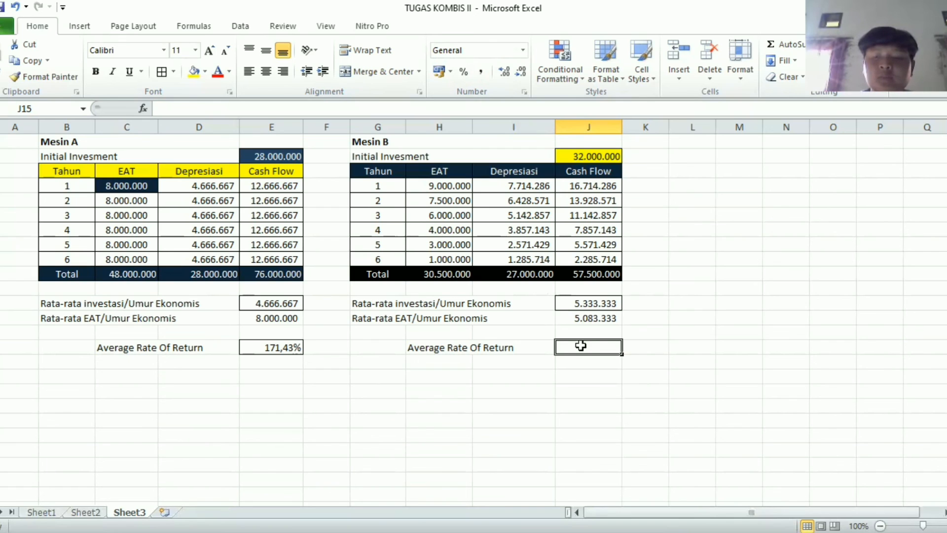
type("=")
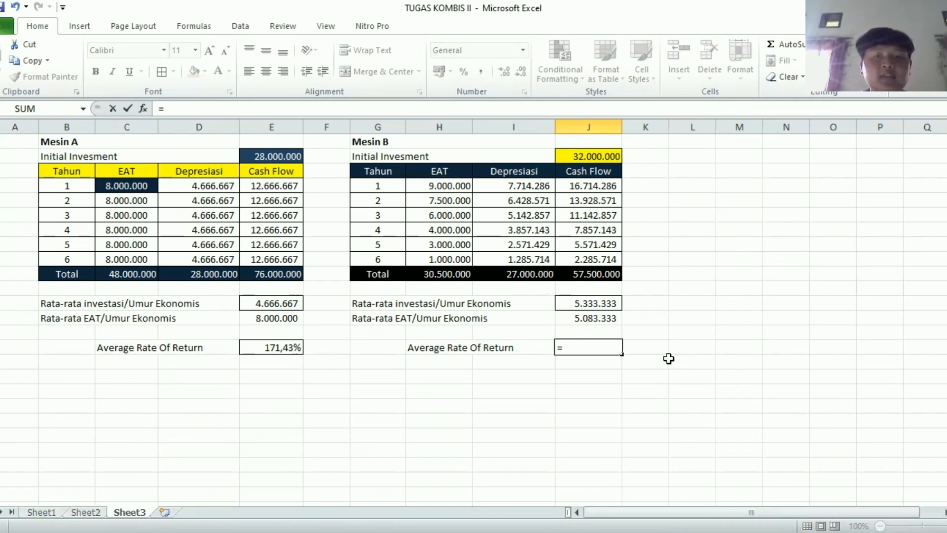
left_click(696, 292)
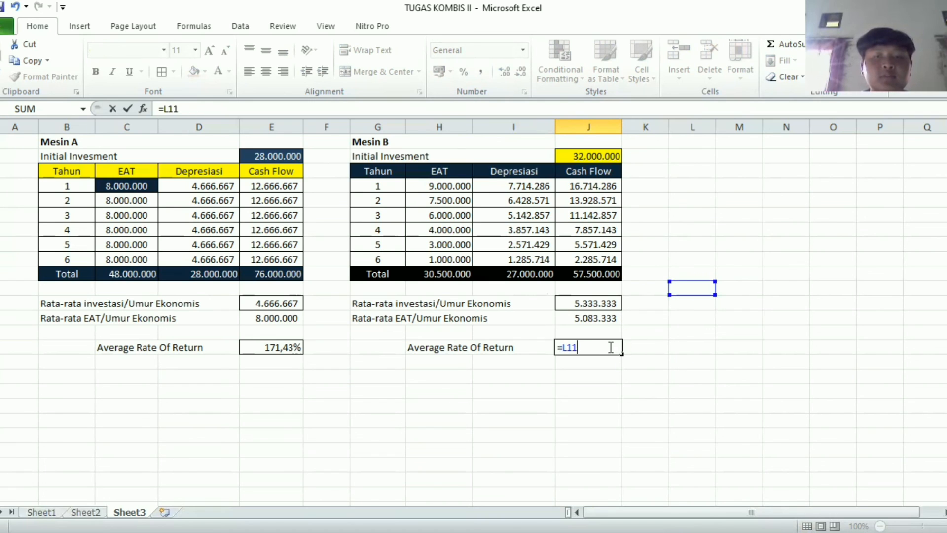
key("BackSpace")
key("BackSpace")
key("BackSpace")
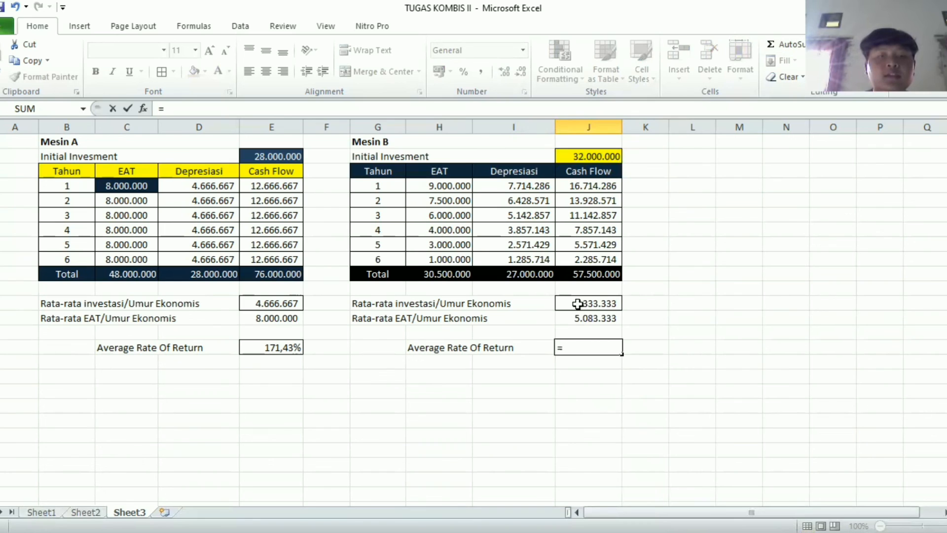
left_click(578, 320)
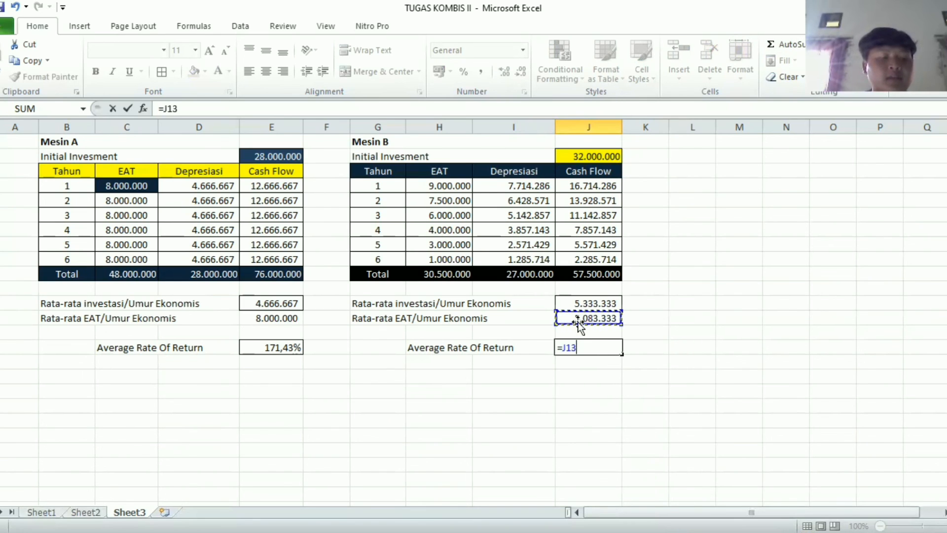
type("/")
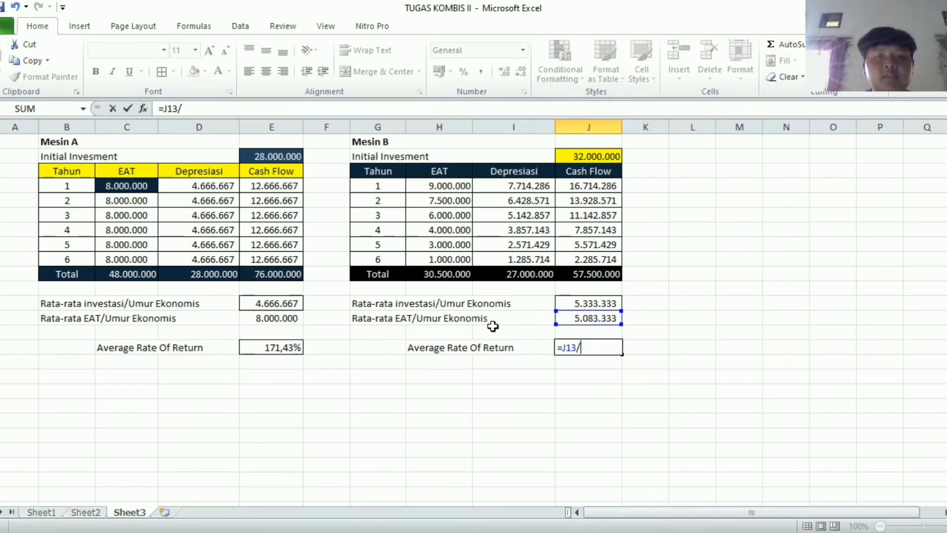
left_click(580, 302)
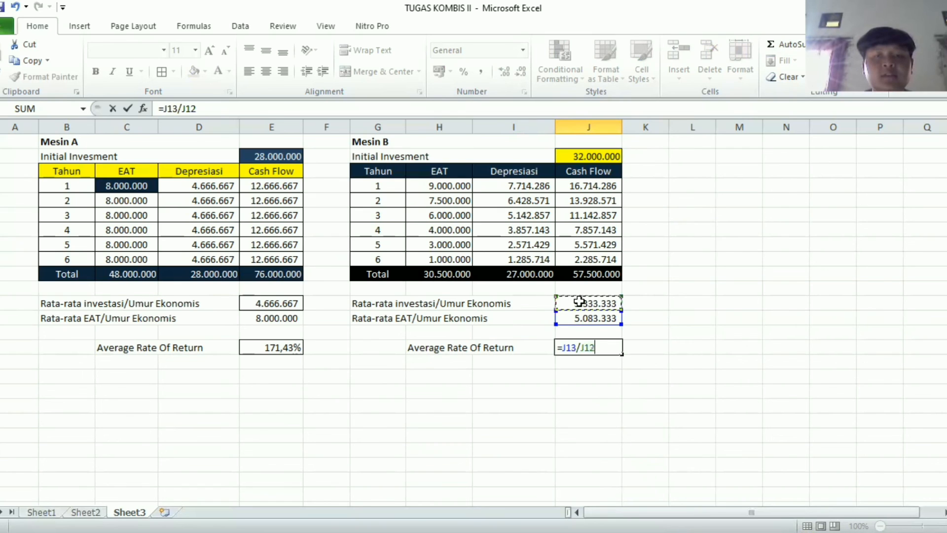
key("Return")
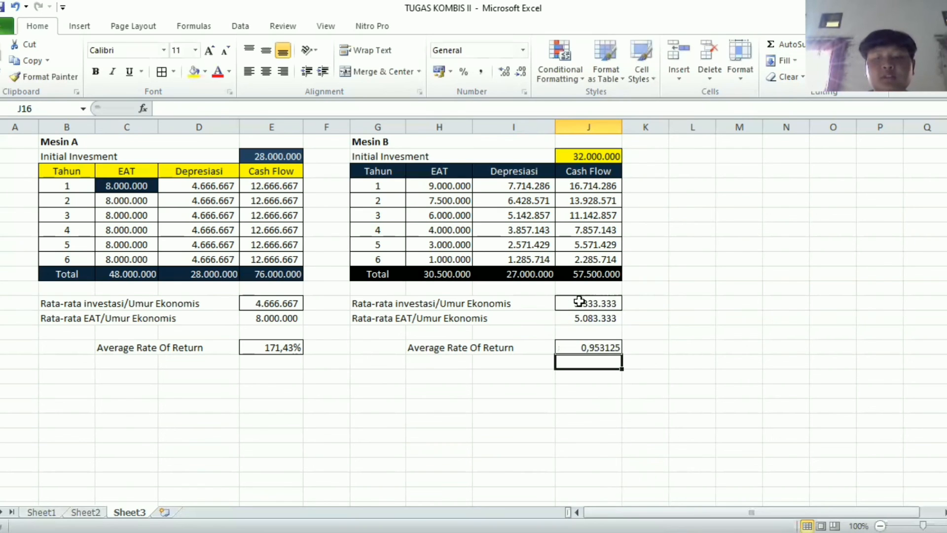
Step: Format Mesin B's Average Rate Of Return in J15 as a percentage with two decimal places
left_click(594, 346)
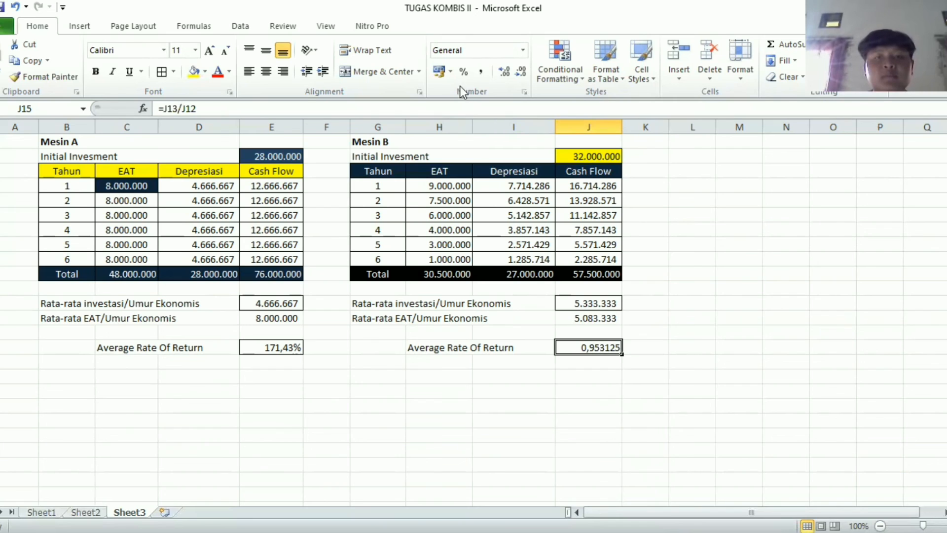
left_click(462, 72)
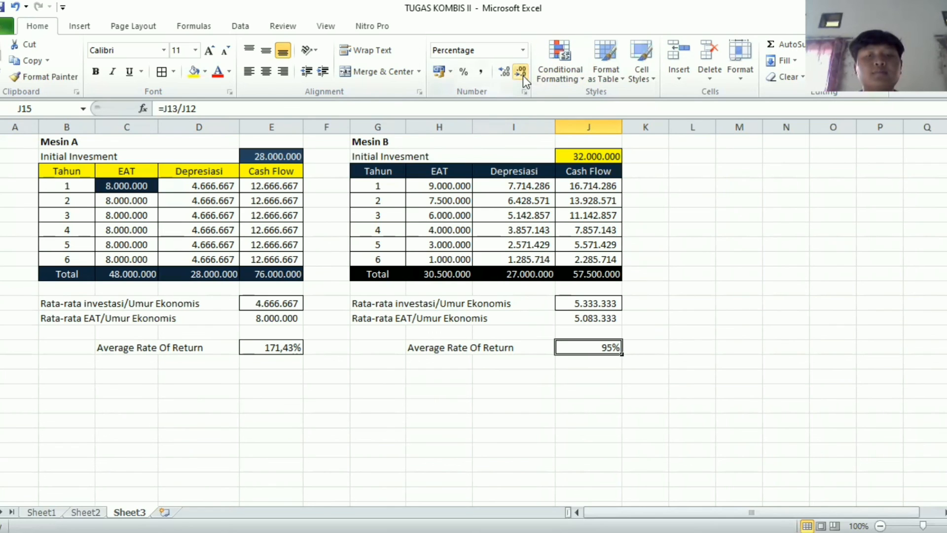
left_click(504, 74)
left_click(504, 74)
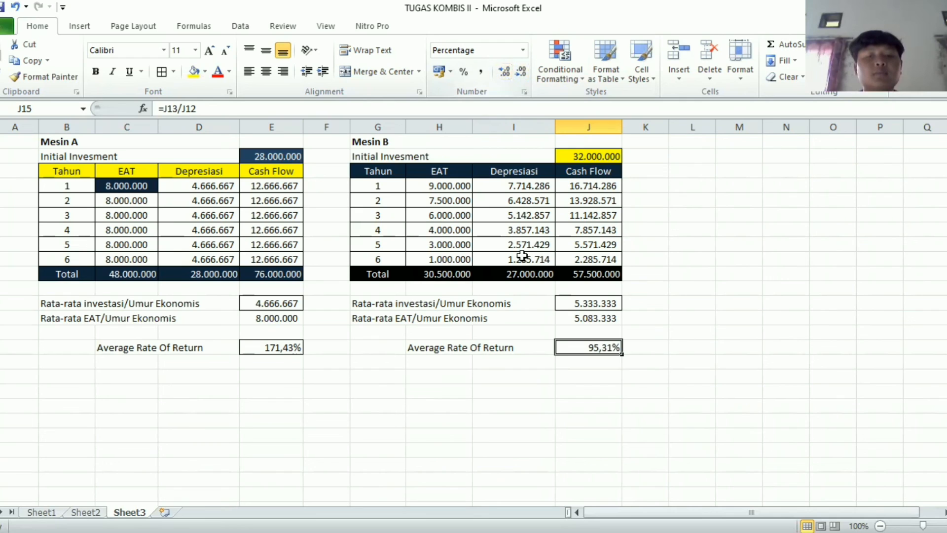